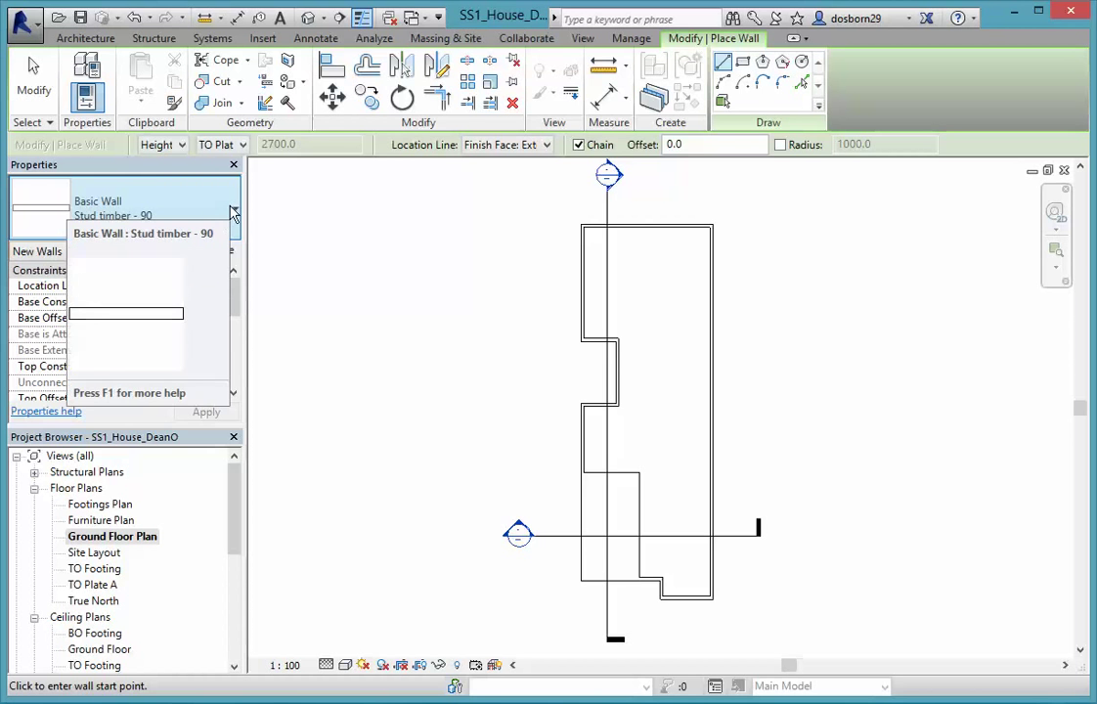
Choose the basic wall type ACC veneer - 250 timber for the new walls.
{"action": "left_click", "coordinate": [235, 213]}
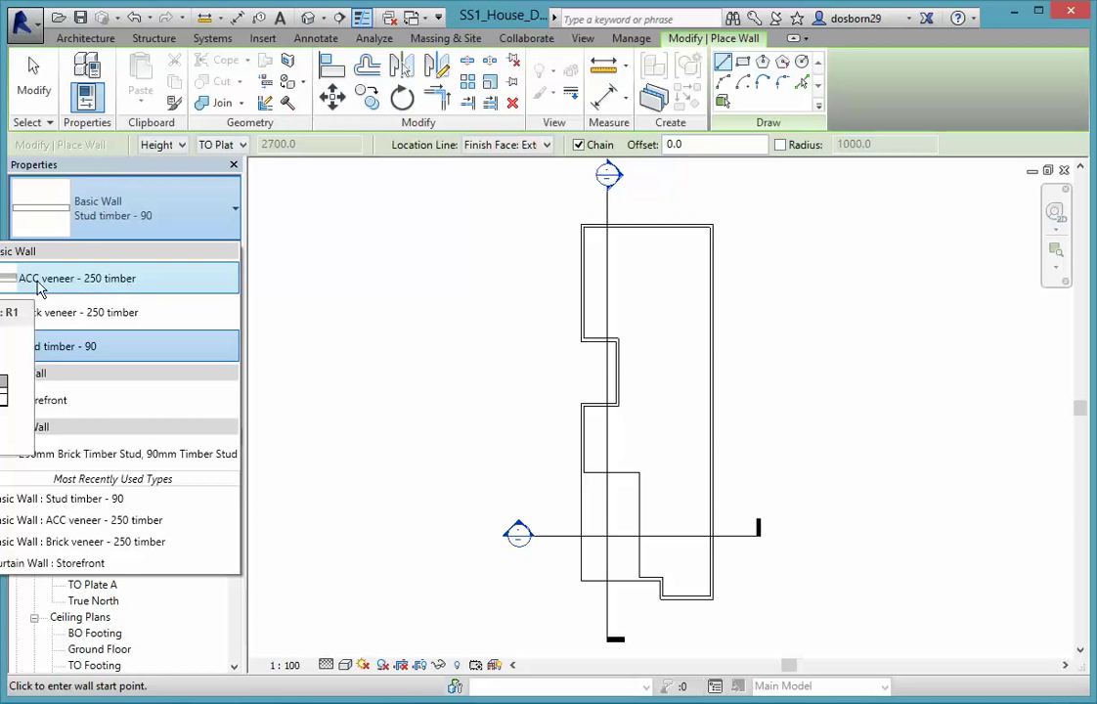
{"action": "mouse_move", "coordinate": [95, 326]}
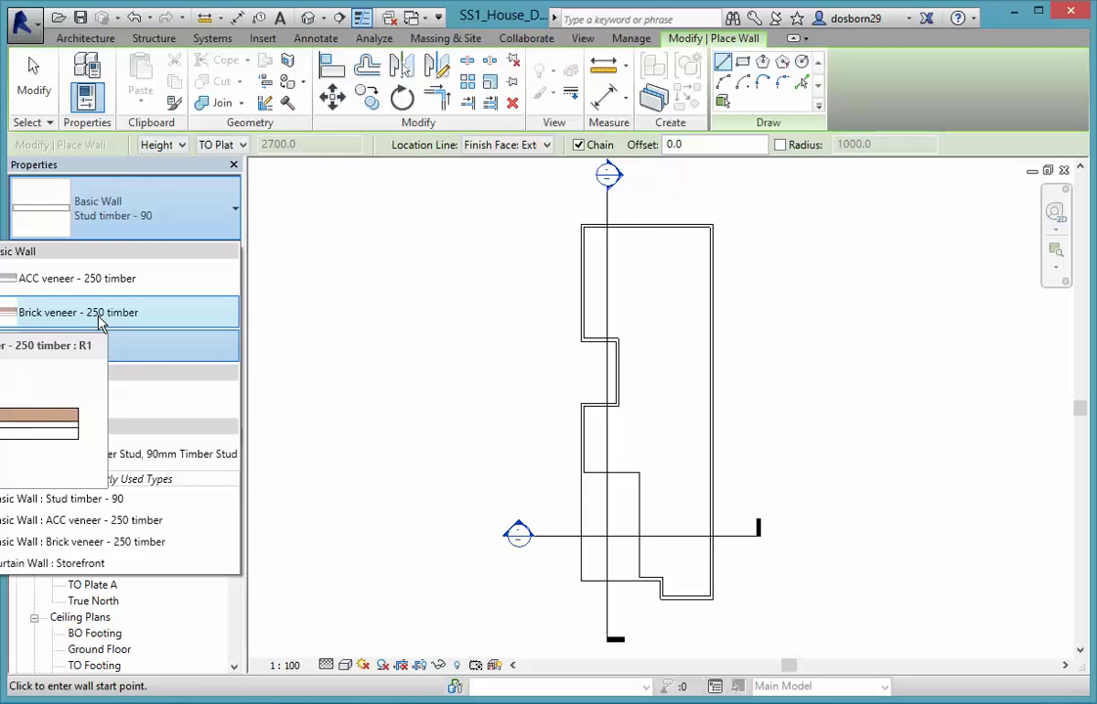
{"action": "mouse_move", "coordinate": [99, 357]}
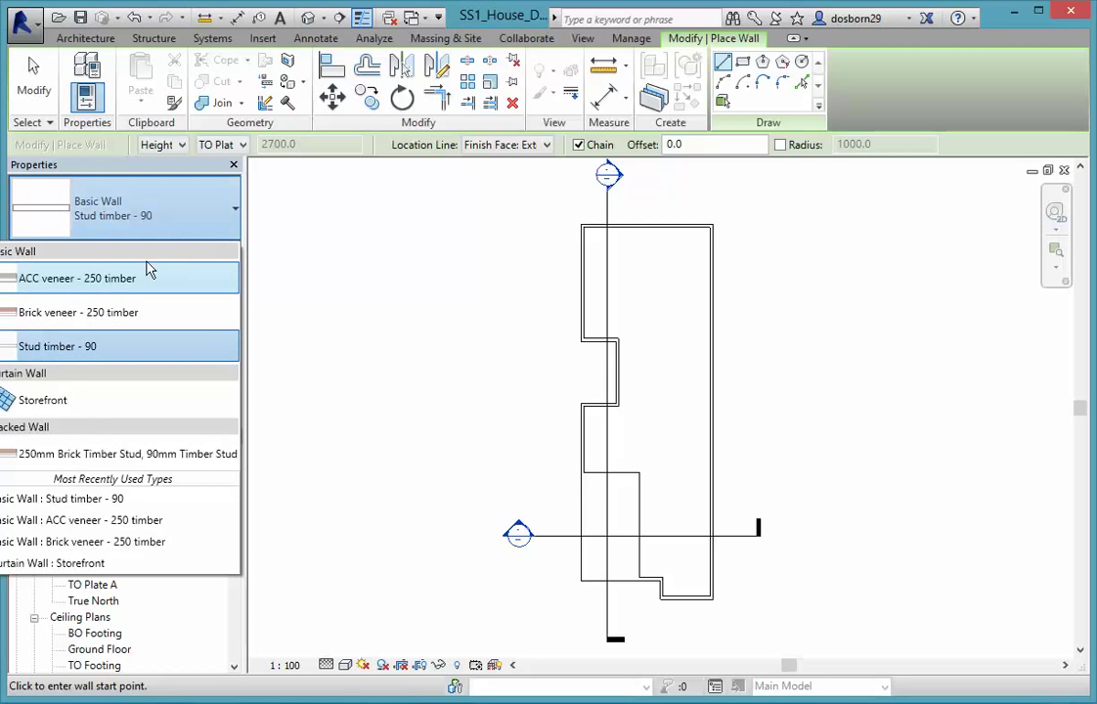
{"action": "left_click", "coordinate": [122, 286]}
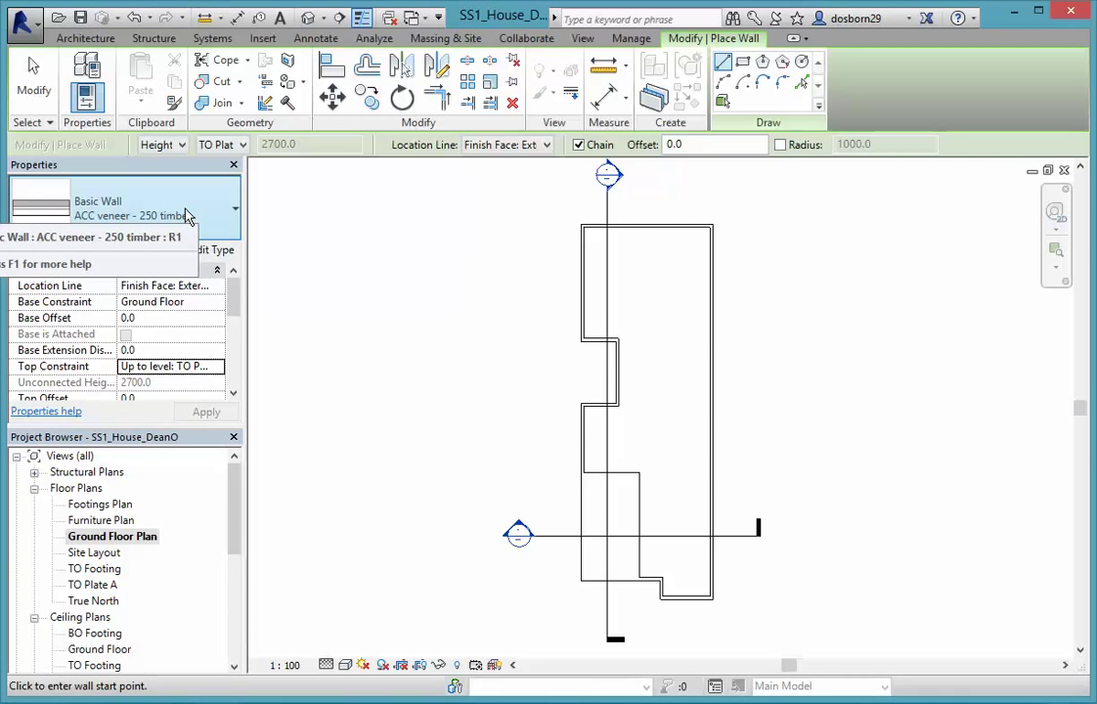
Open the ACC veneer wall type's layer structure and examine the material graphics of its Finish 1 layer without changing them.
{"action": "left_click", "coordinate": [211, 253]}
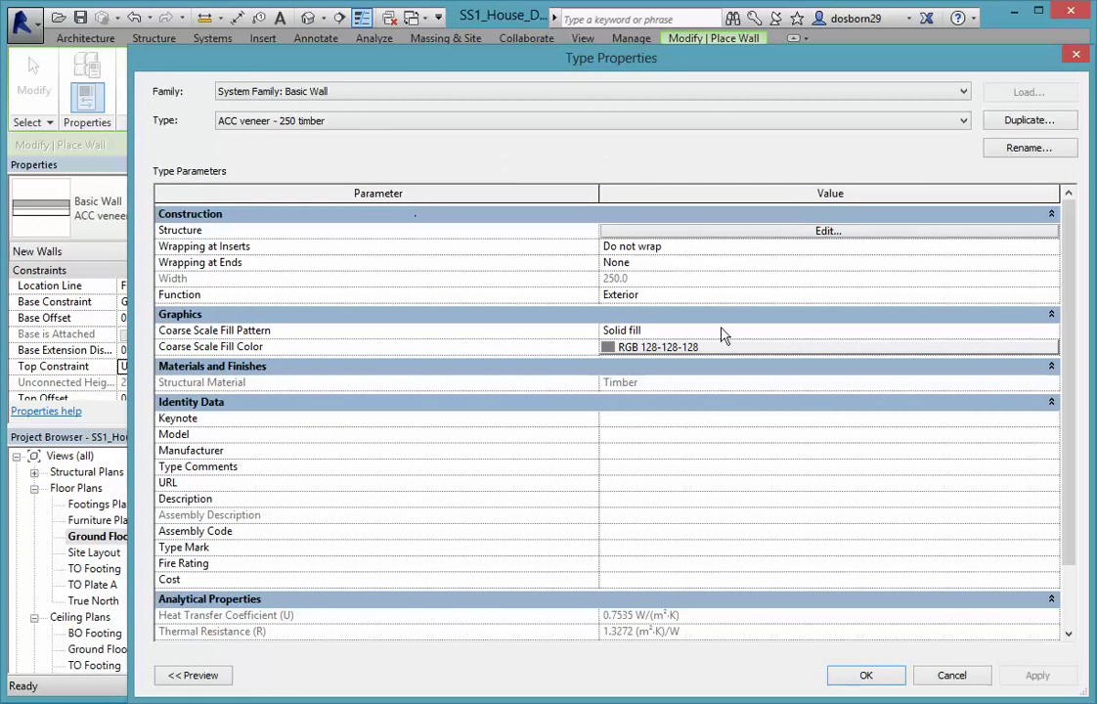
{"action": "left_click_drag", "start_coordinate": [728, 69], "coordinate": [703, 55]}
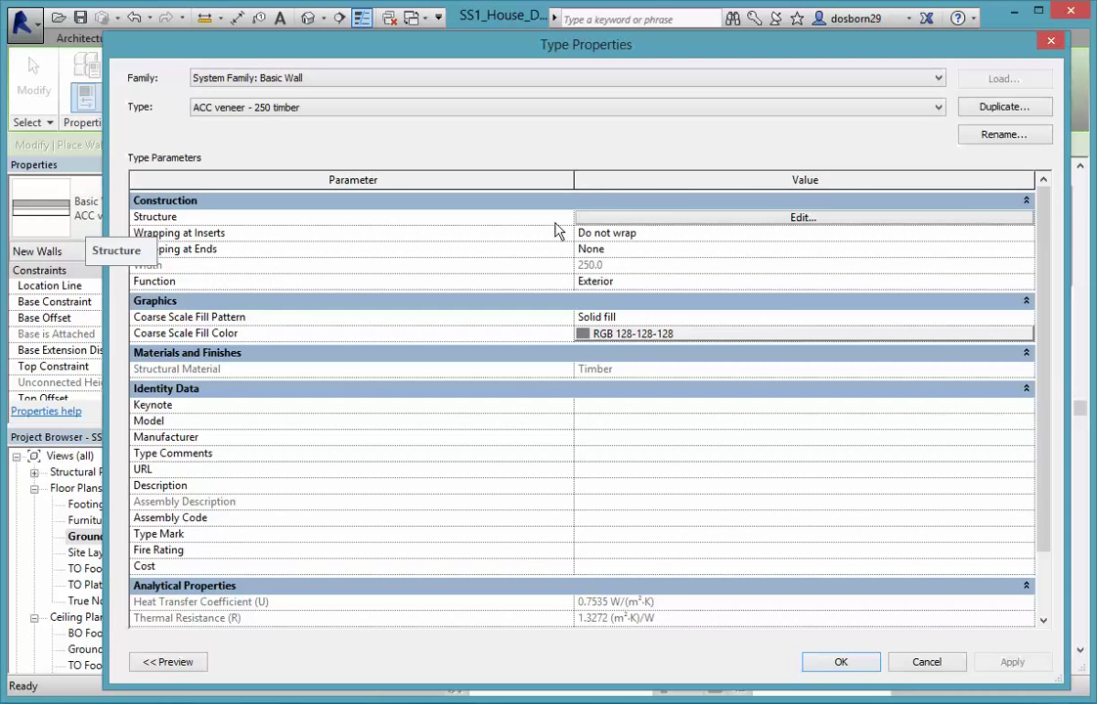
{"action": "left_click", "coordinate": [800, 219]}
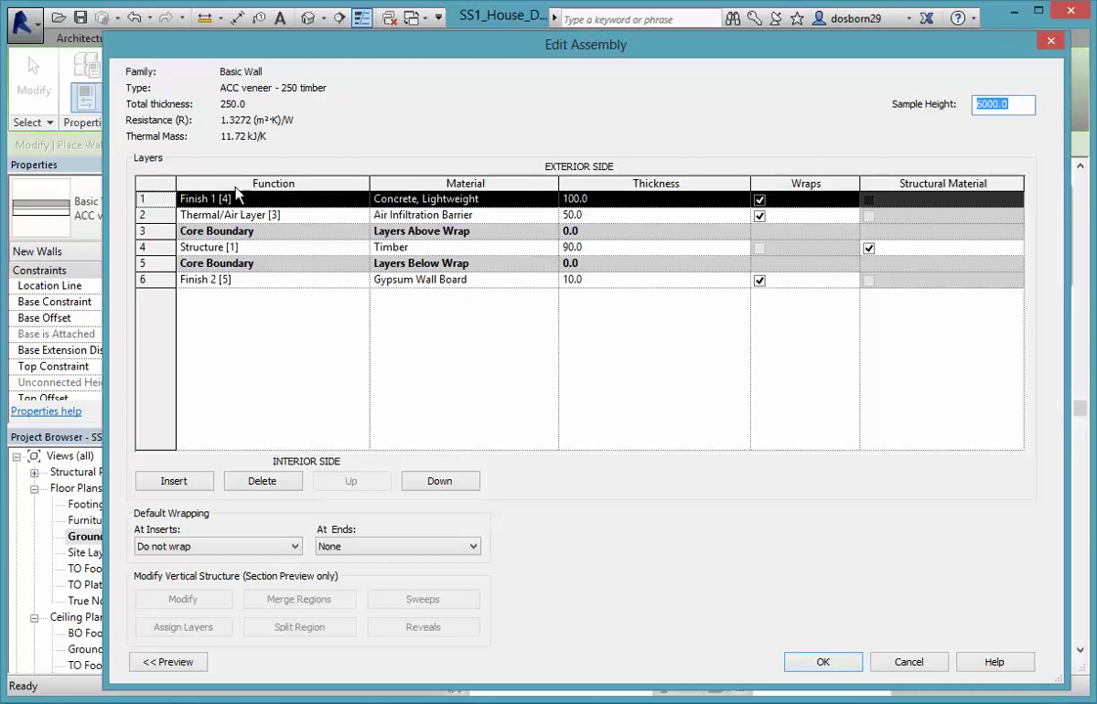
{"action": "left_click", "coordinate": [545, 204]}
{"action": "left_click", "coordinate": [547, 204]}
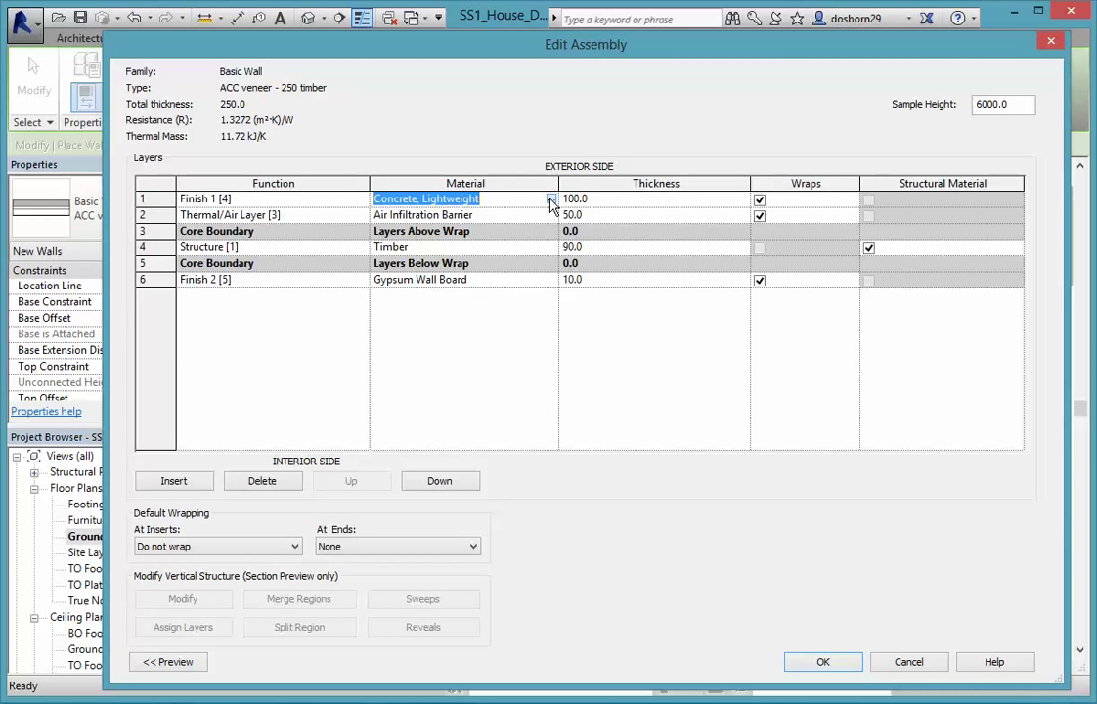
{"action": "left_click", "coordinate": [551, 201]}
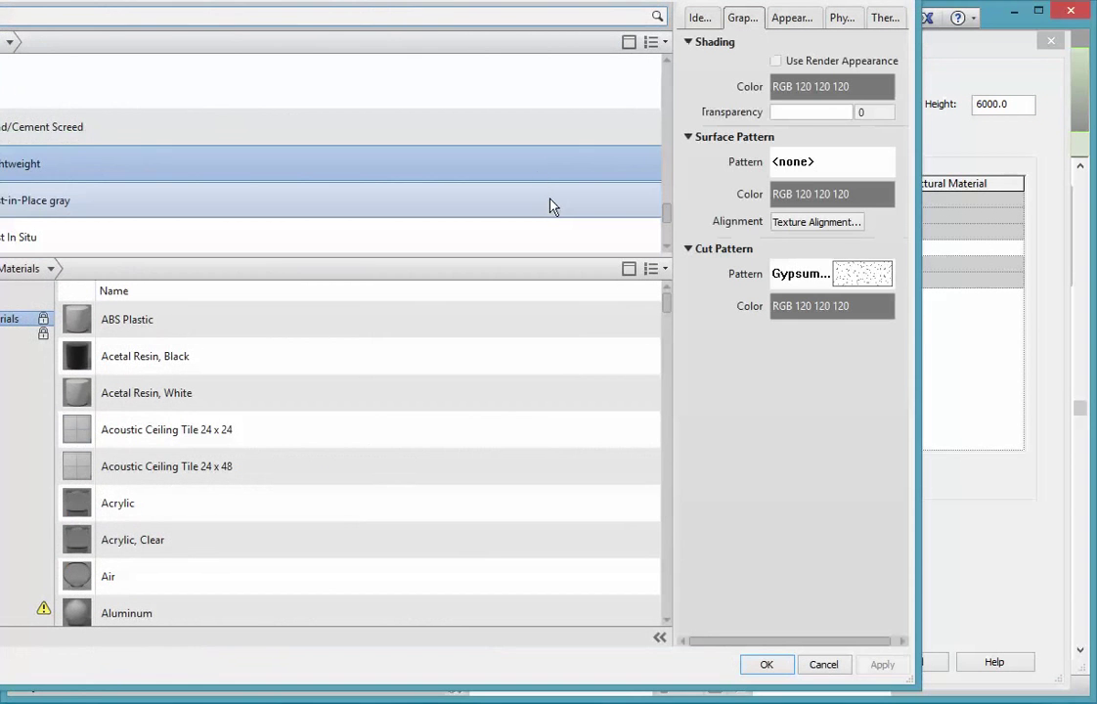
{"action": "left_click_drag", "start_coordinate": [404, 1], "coordinate": [550, 10]}
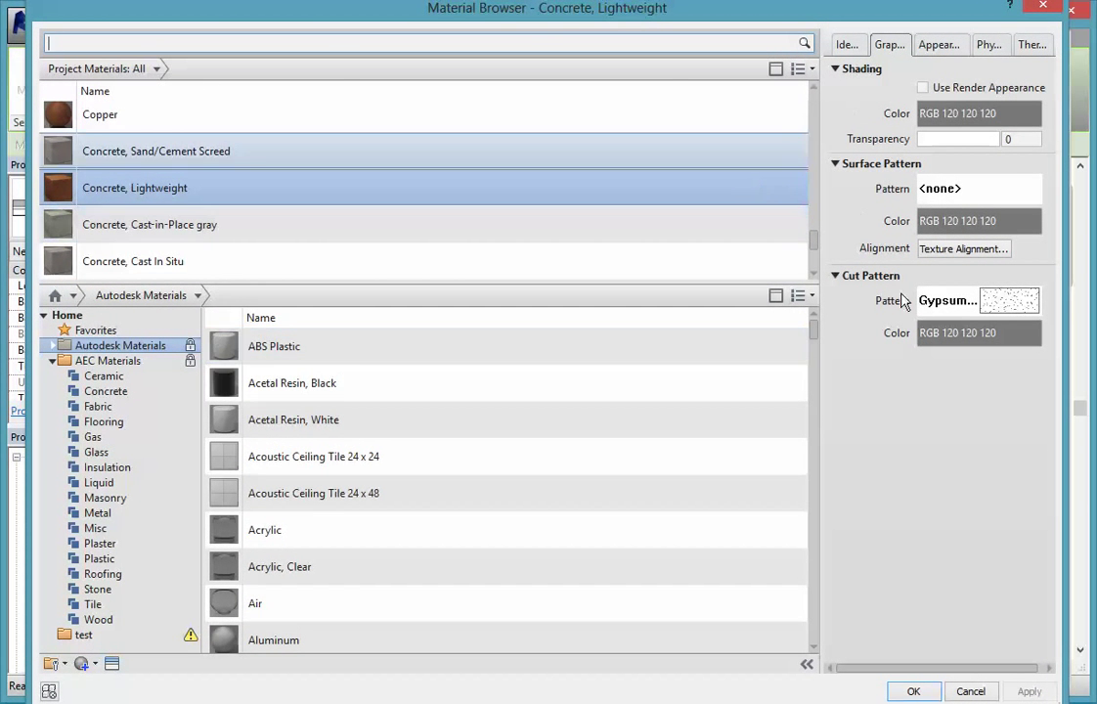
{"action": "left_click", "coordinate": [973, 690]}
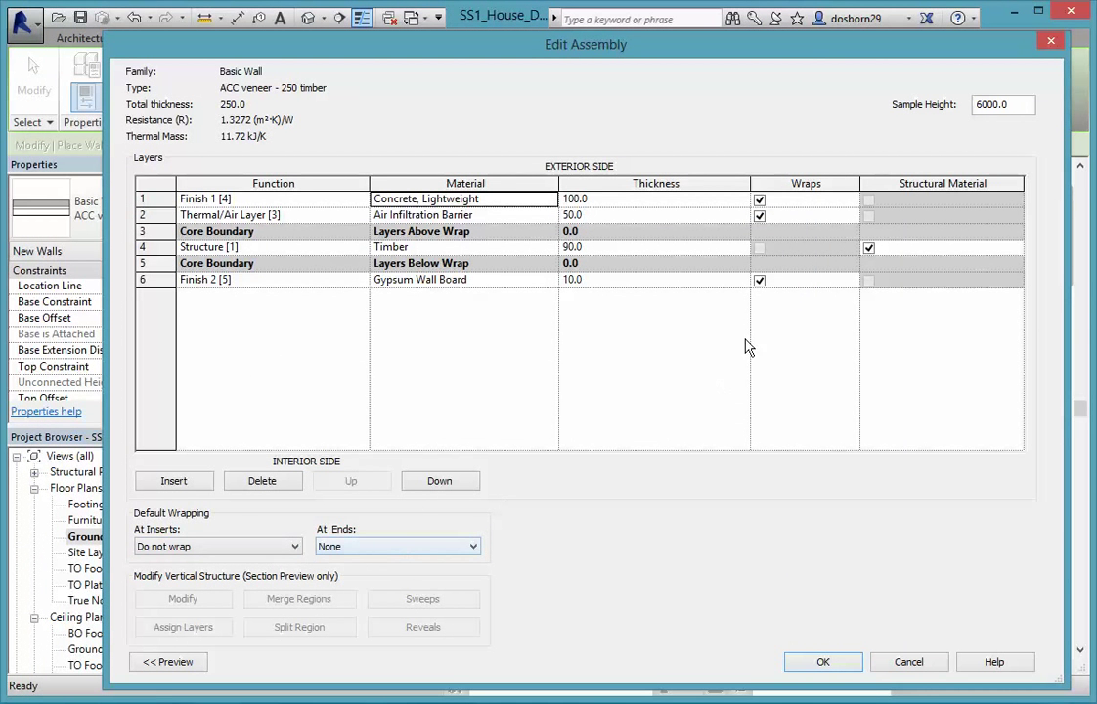
Preview the ACC veneer assembly in section and floor plan views, and leave the type properties without saving.
{"action": "left_click", "coordinate": [164, 664]}
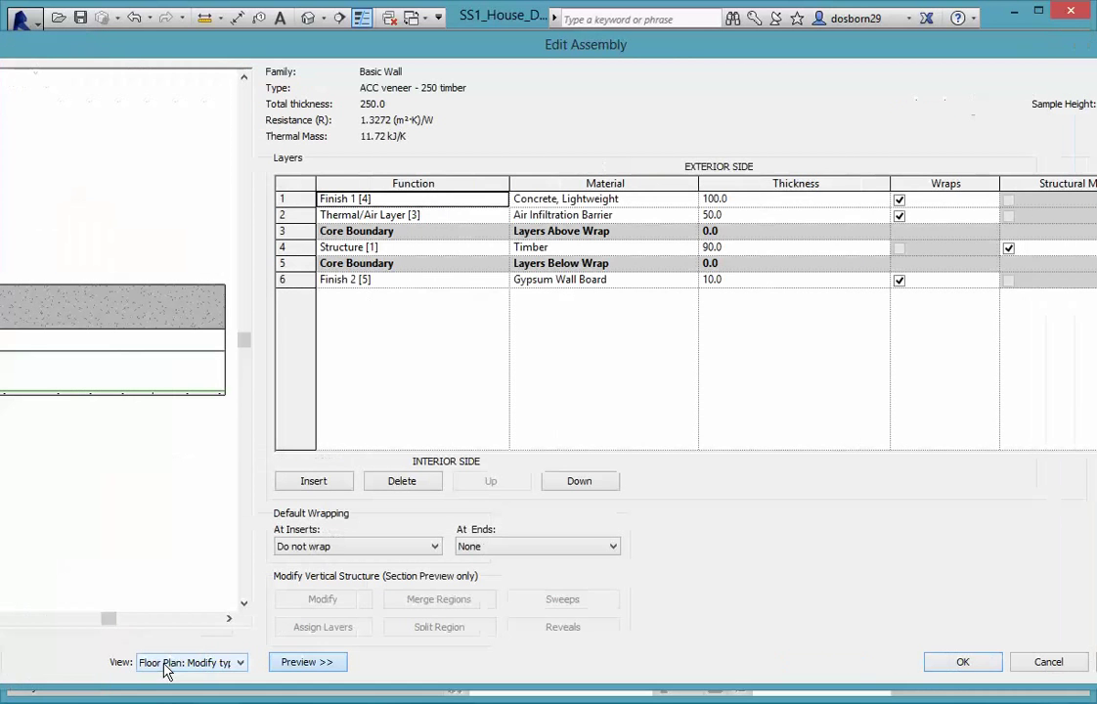
{"action": "left_click", "coordinate": [238, 664]}
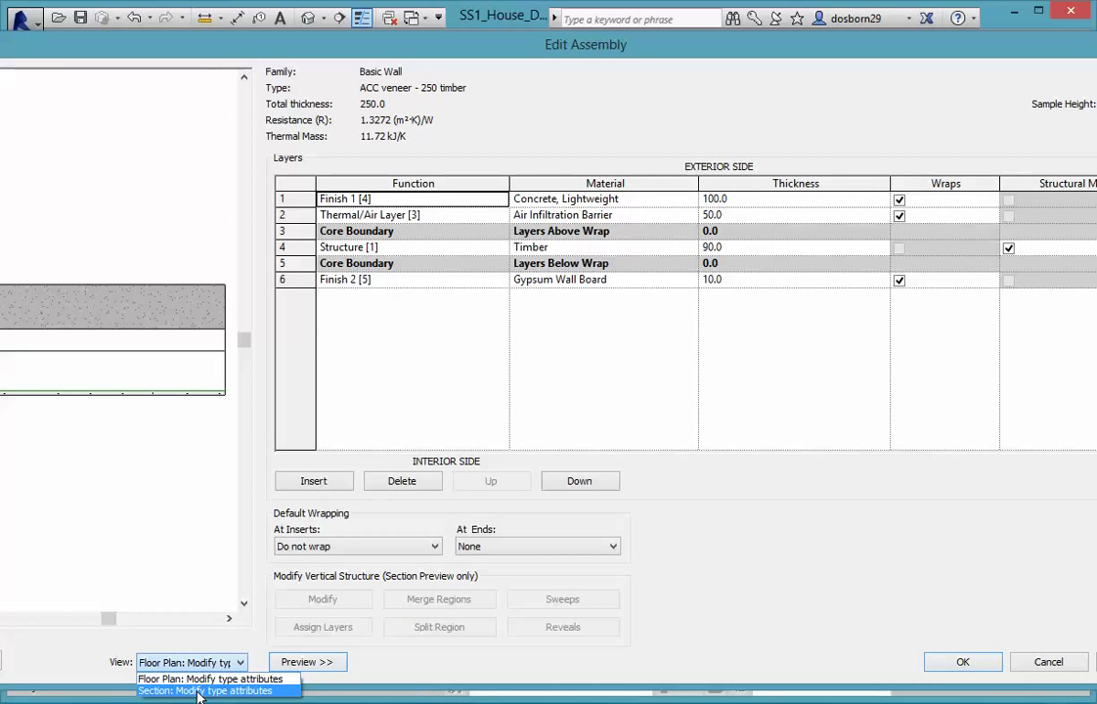
{"action": "left_click", "coordinate": [199, 691]}
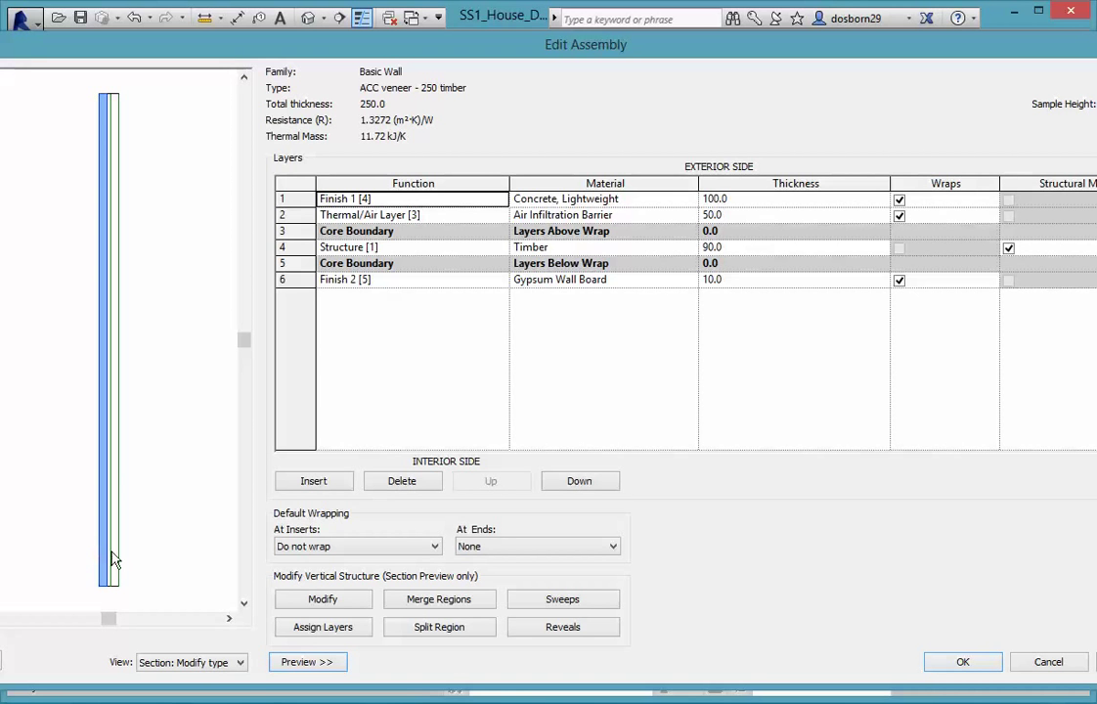
{"action": "scroll", "coordinate": [116, 559], "scroll_direction": "up", "scroll_amount": 1}
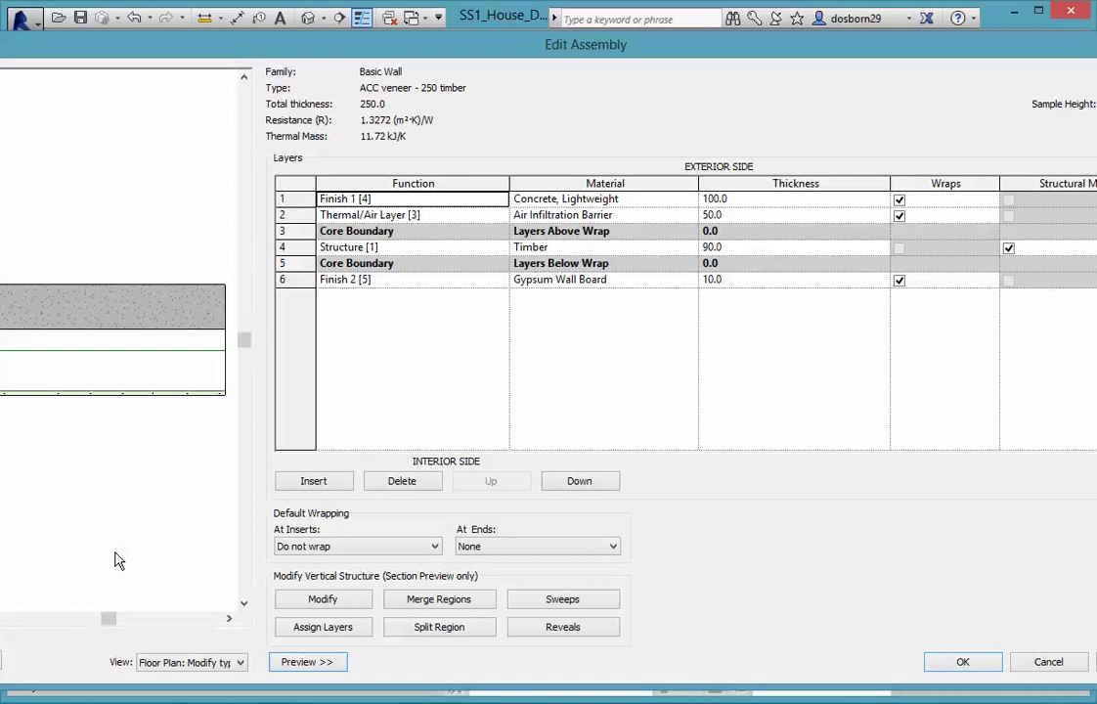
{"action": "scroll", "coordinate": [115, 558], "scroll_direction": "down", "scroll_amount": 1}
{"action": "scroll", "coordinate": [116, 558], "scroll_direction": "up", "scroll_amount": 1}
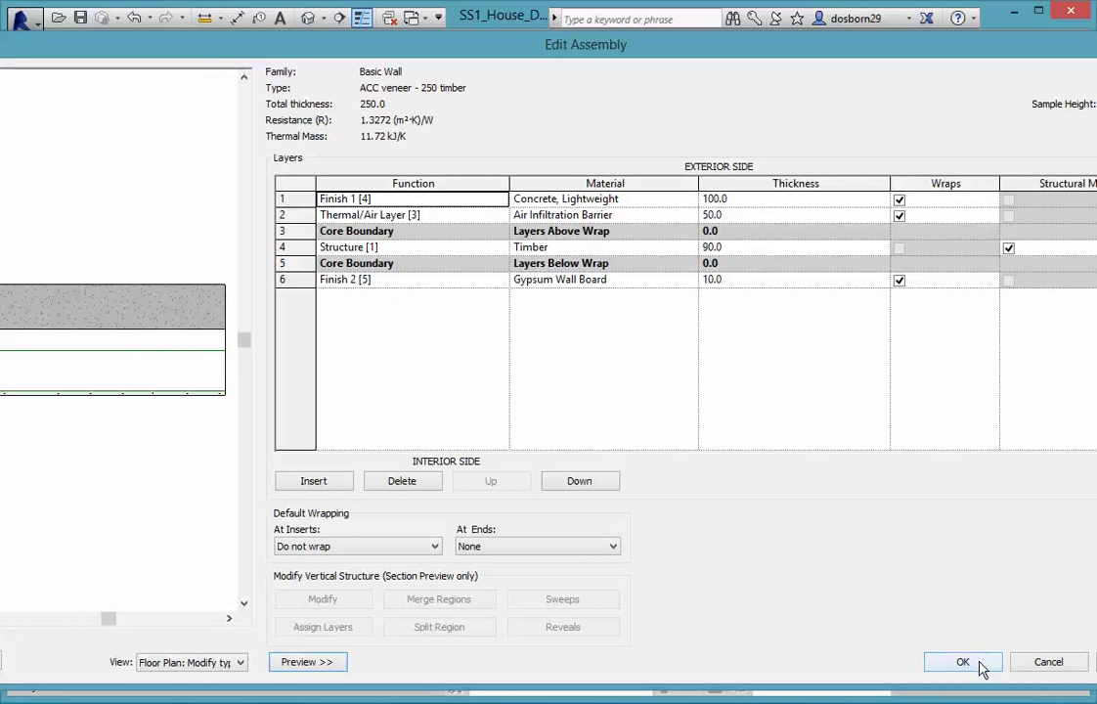
{"action": "left_click", "coordinate": [1047, 665]}
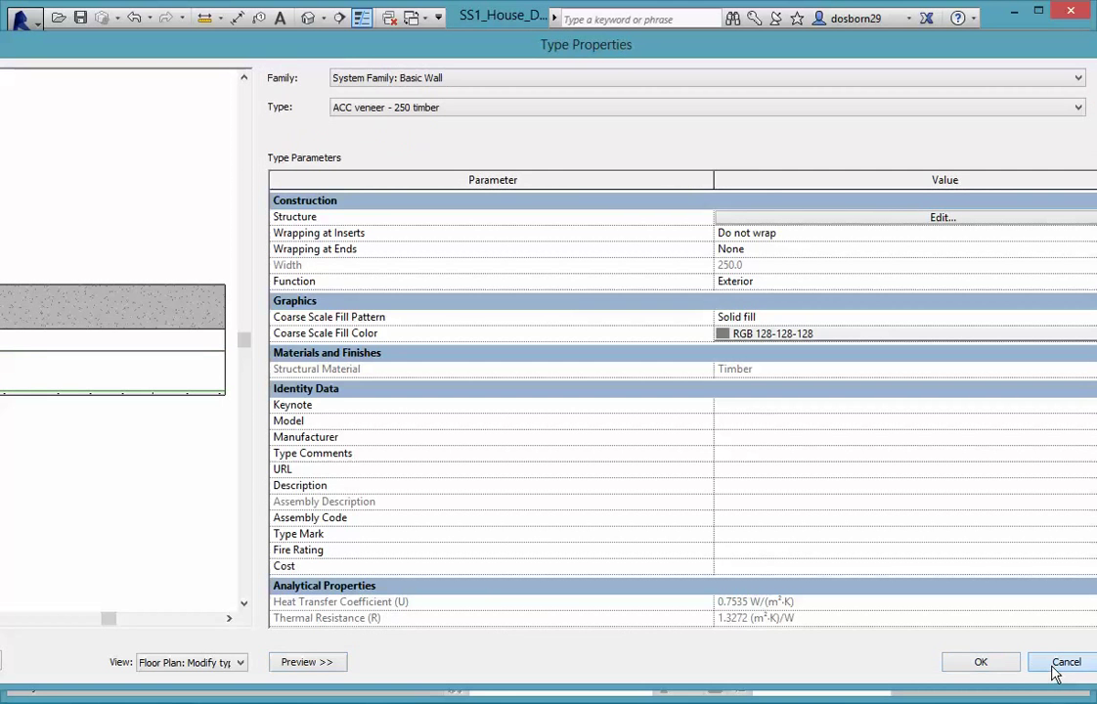
{"action": "left_click", "coordinate": [1057, 663]}
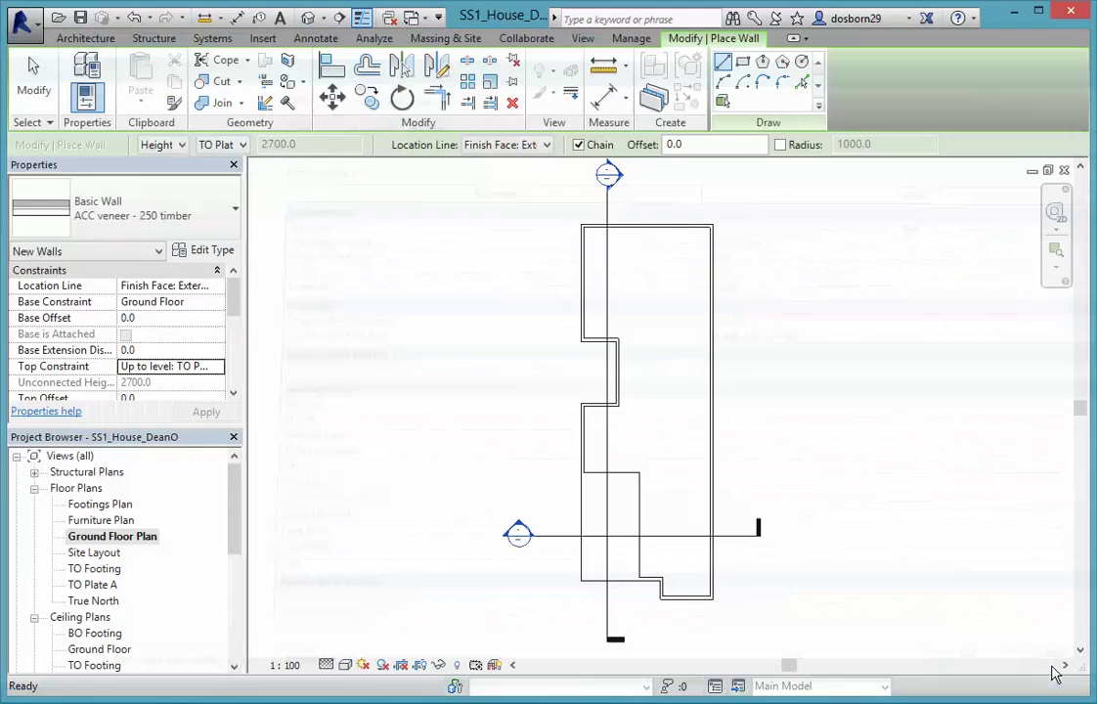
Switch the new walls to Brick veneer - 250 timber and open that type's layer structure.
{"action": "left_click", "coordinate": [233, 208]}
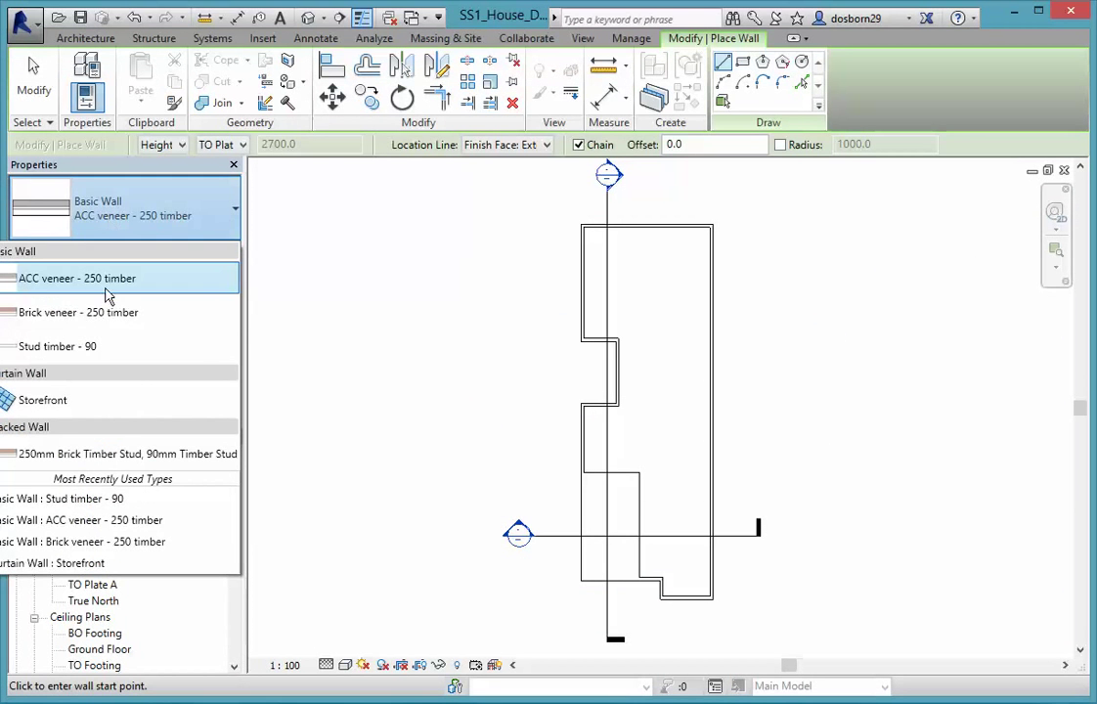
{"action": "left_click", "coordinate": [61, 312]}
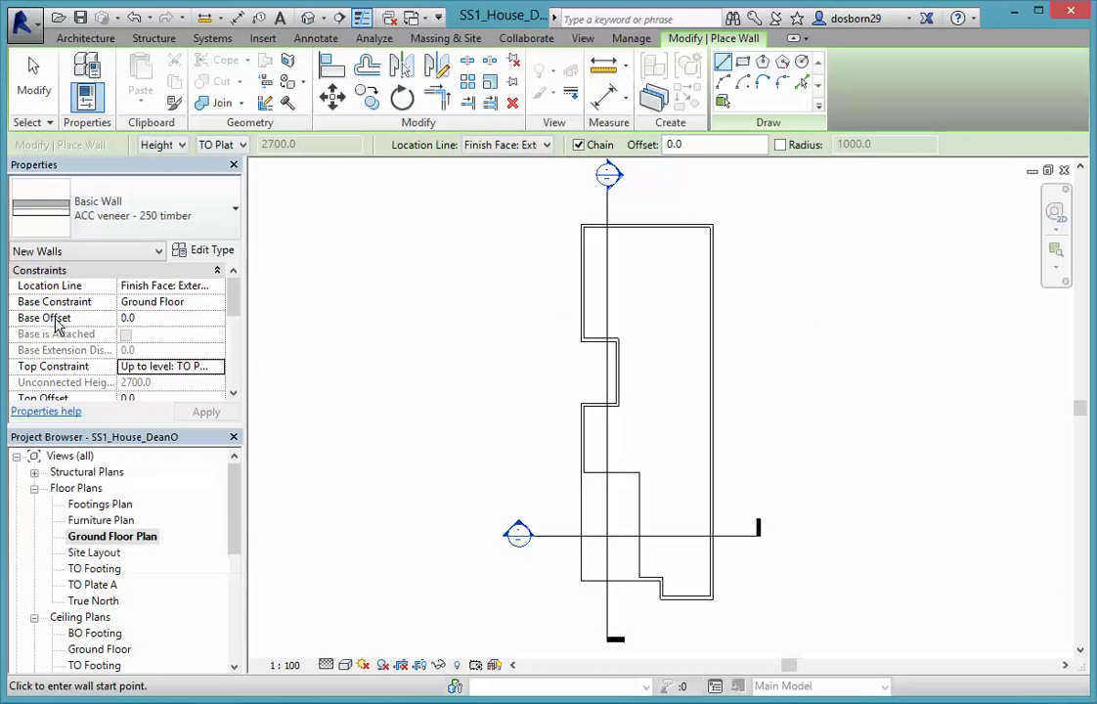
{"action": "left_click", "coordinate": [206, 253]}
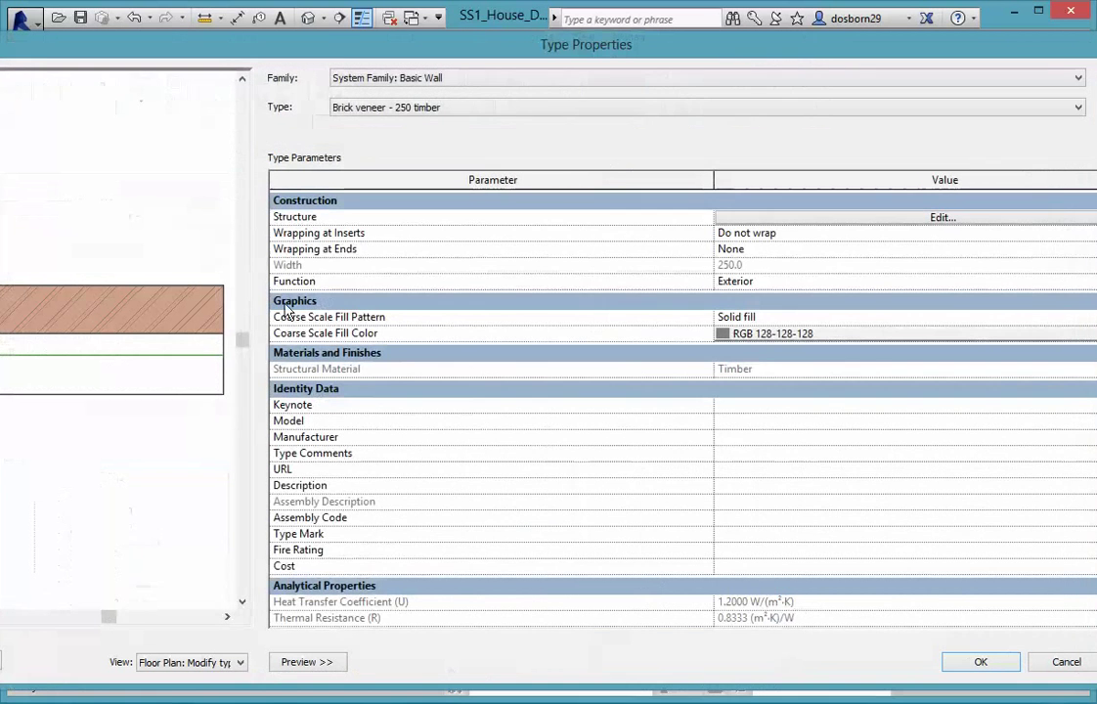
{"action": "left_click", "coordinate": [901, 224]}
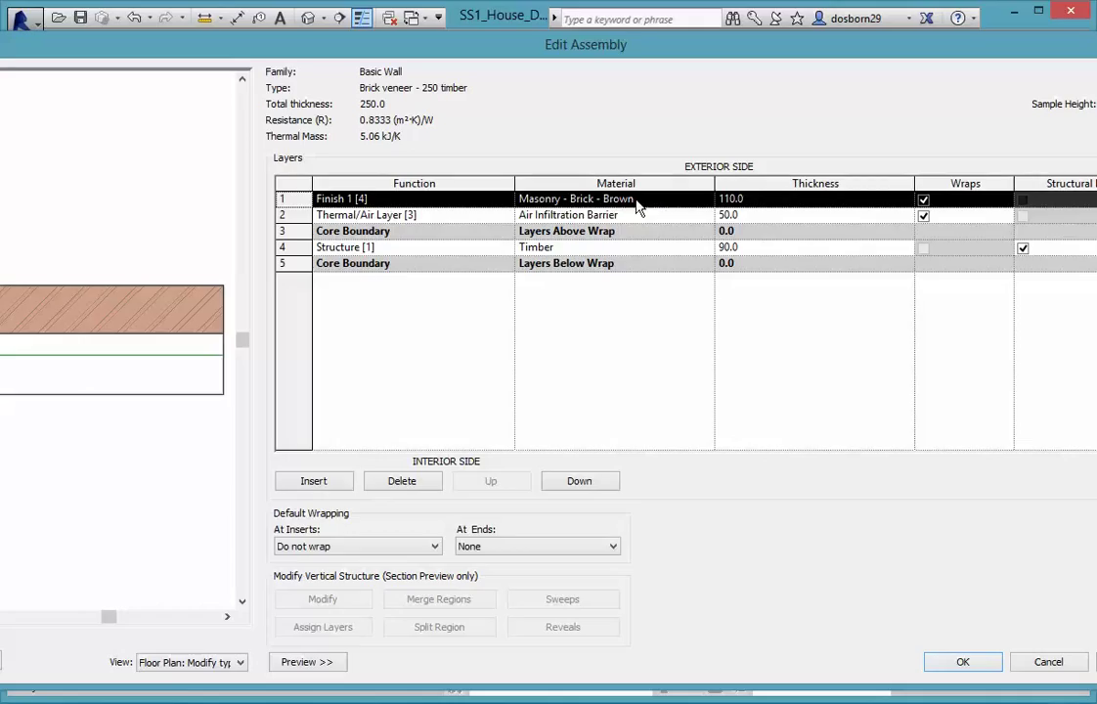
Try a thickness of 100 for the Masonry - Brick - Brown finish layer and discard the type edits.
{"action": "left_click", "coordinate": [763, 198]}
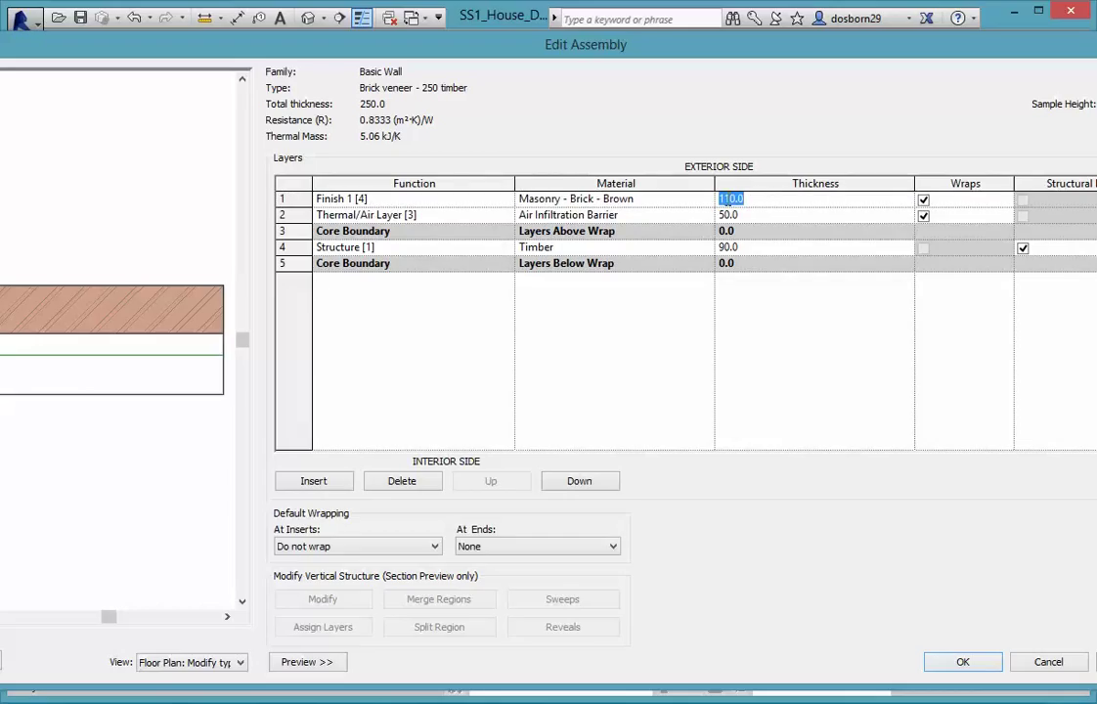
{"action": "left_click", "coordinate": [738, 230]}
{"action": "left_click_drag", "start_coordinate": [730, 57], "coordinate": [658, 58]}
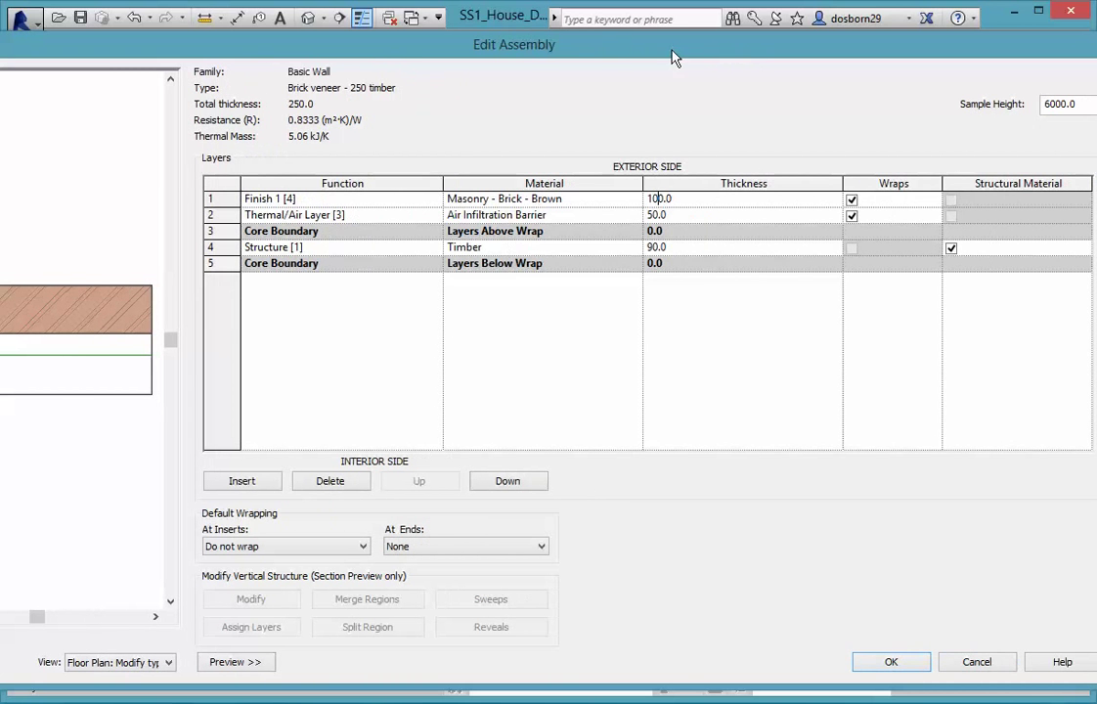
{"action": "left_click", "coordinate": [690, 199]}
{"action": "key", "text": "Return"}
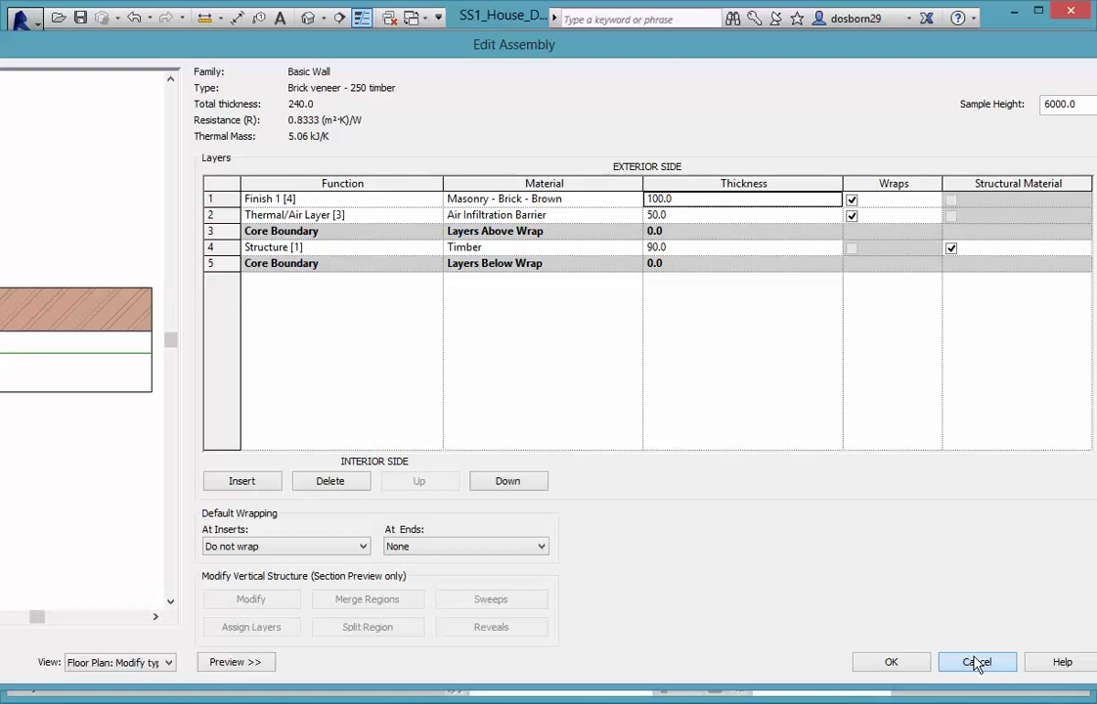
{"action": "left_click", "coordinate": [976, 663]}
{"action": "left_click", "coordinate": [995, 663]}
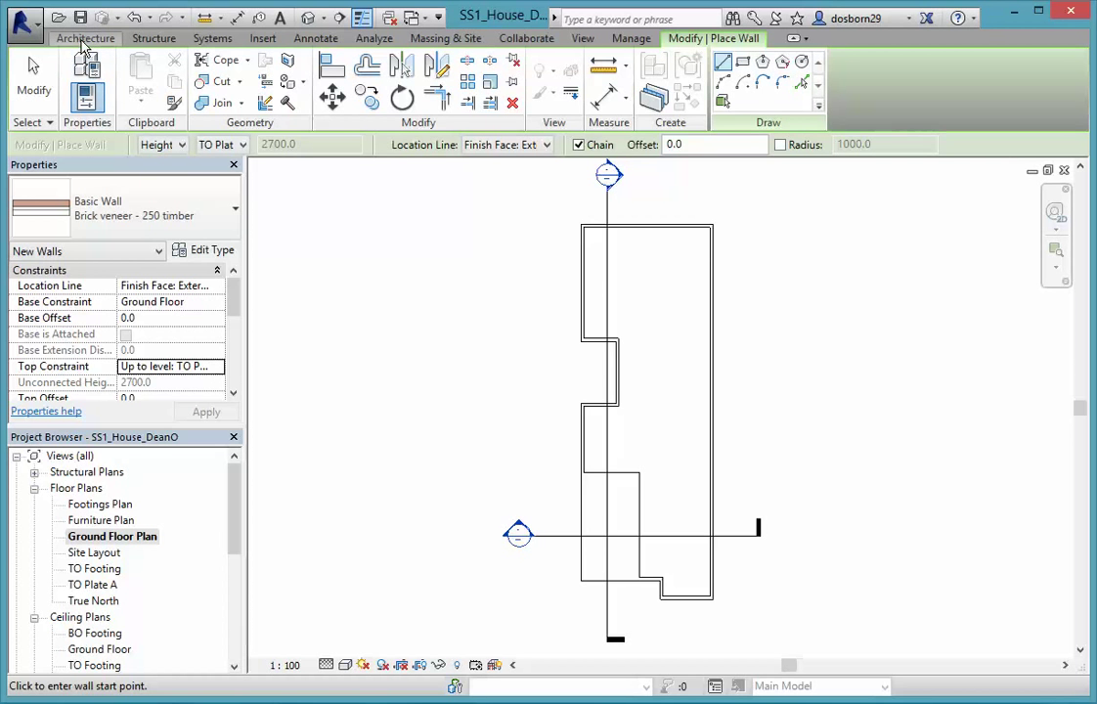
Set the new walls to ACC veneer - 250 timber with the location line at Finish Face: Exterior.
{"action": "left_click", "coordinate": [203, 227]}
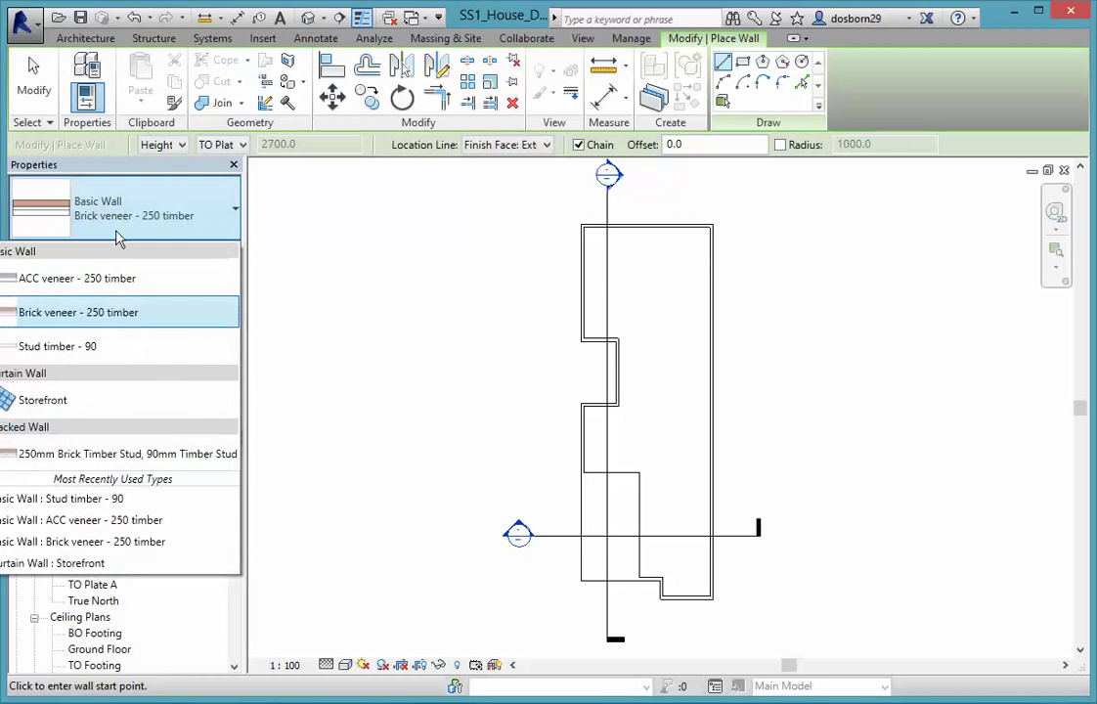
{"action": "left_click", "coordinate": [85, 282]}
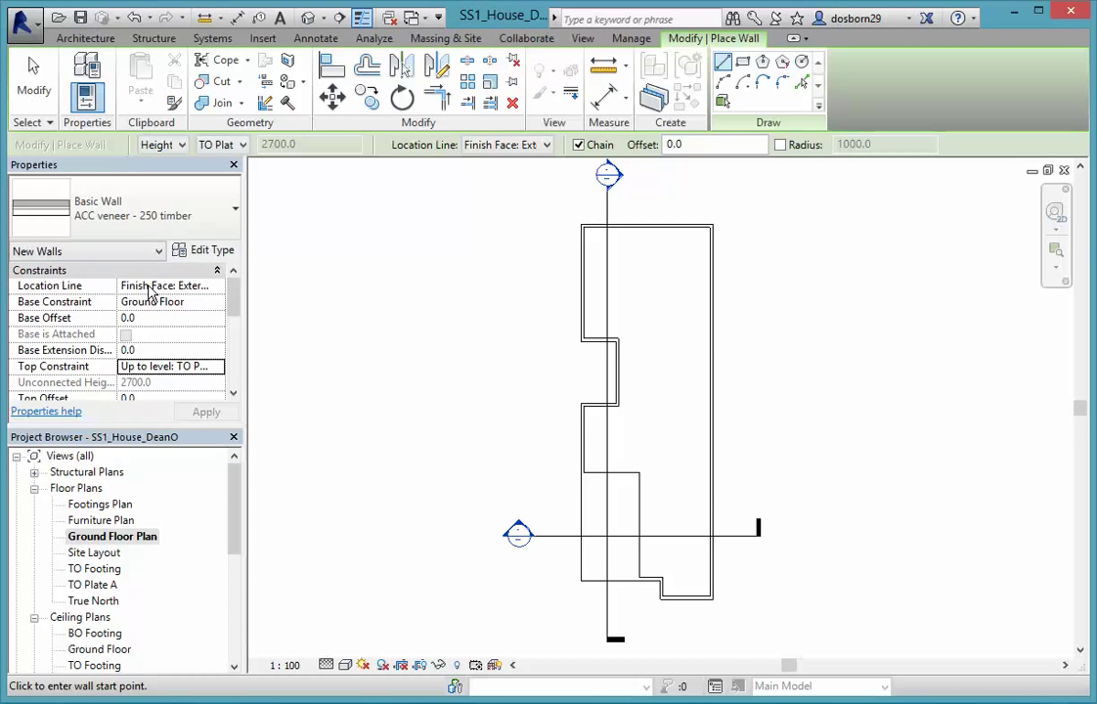
{"action": "left_click", "coordinate": [221, 294]}
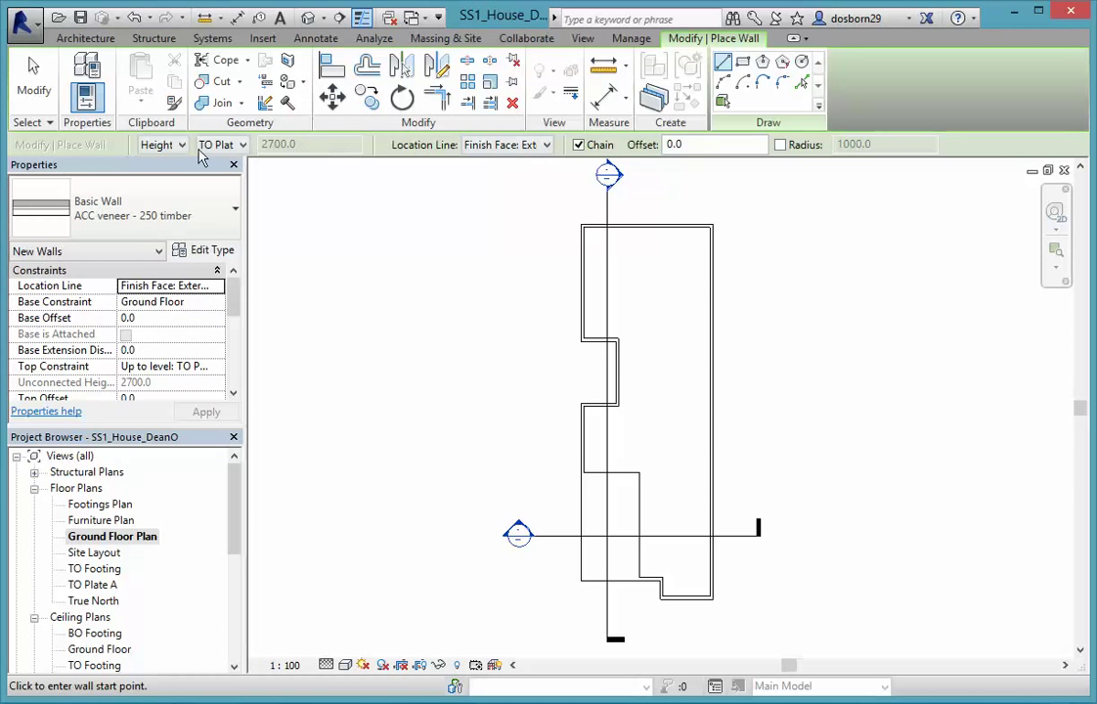
{"action": "left_click", "coordinate": [546, 145]}
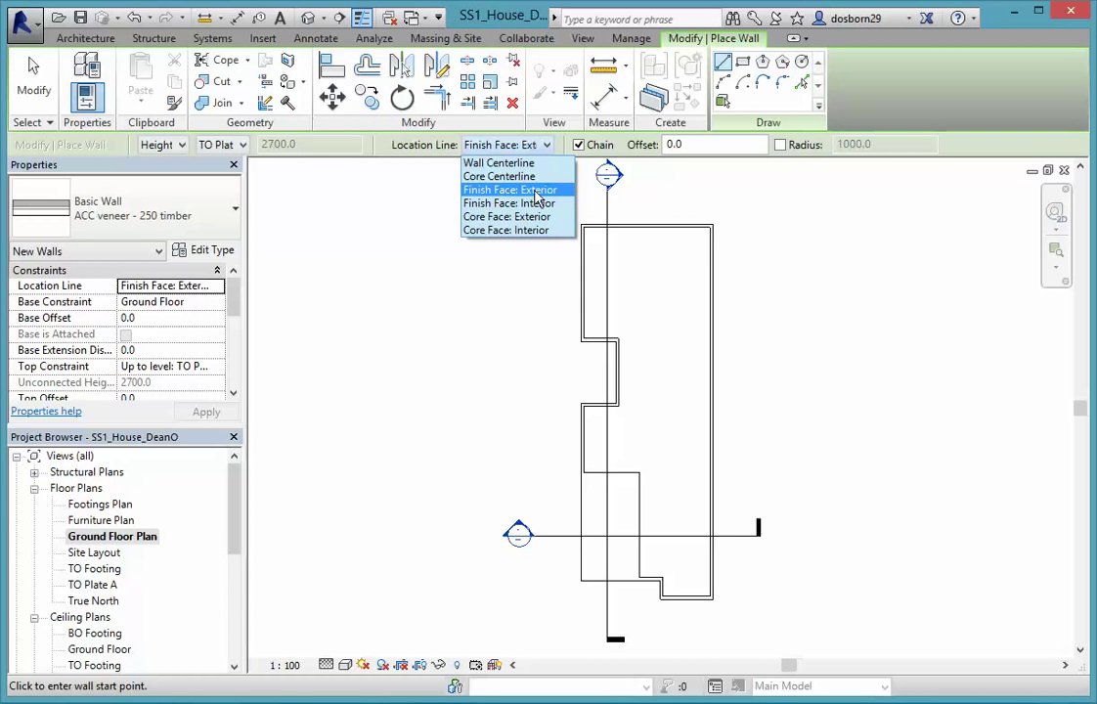
{"action": "left_click", "coordinate": [501, 192]}
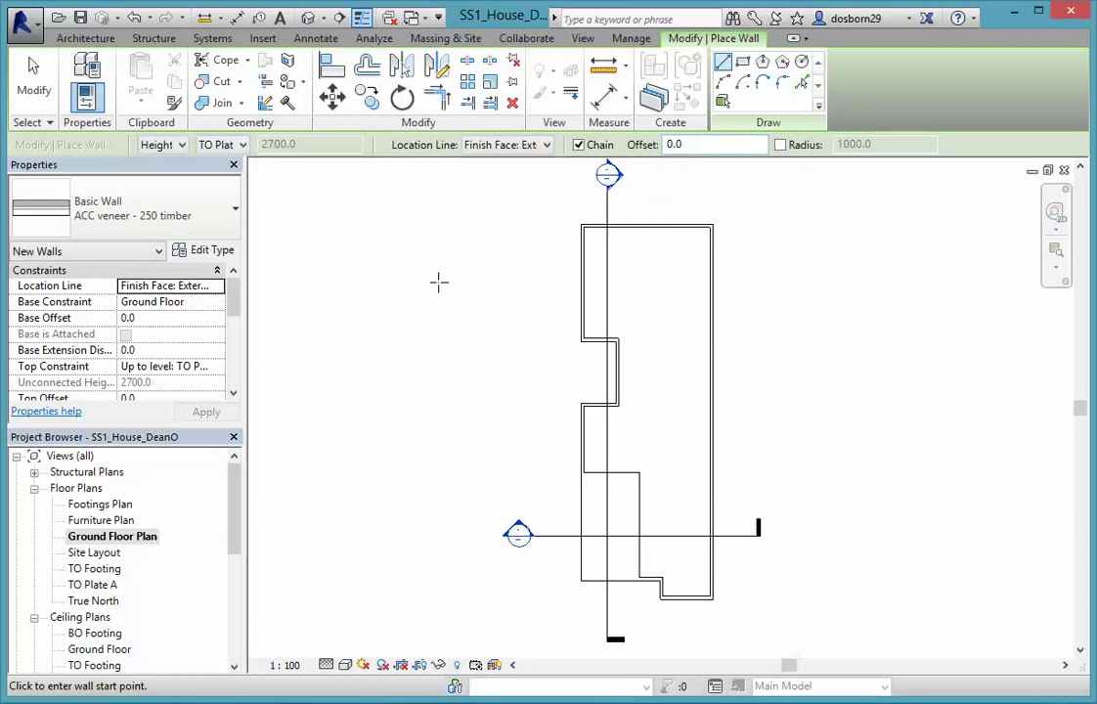
Set the new walls' top constraint to Up to level: TO Plate A.
{"action": "left_click", "coordinate": [217, 368]}
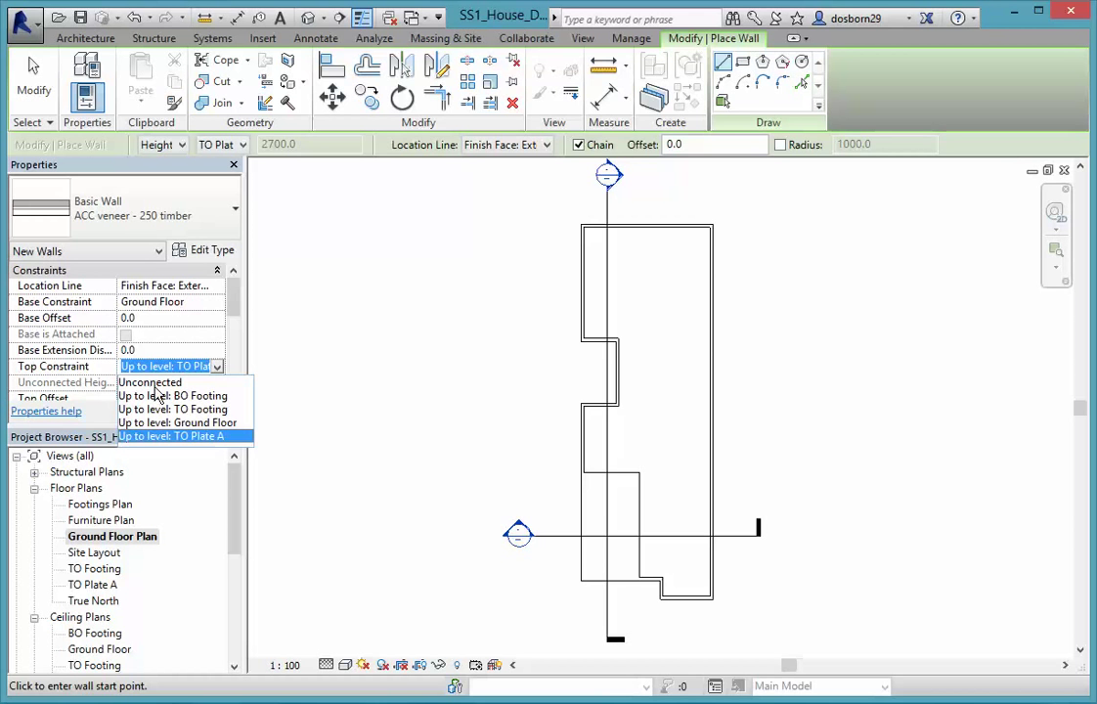
{"action": "left_click", "coordinate": [203, 439]}
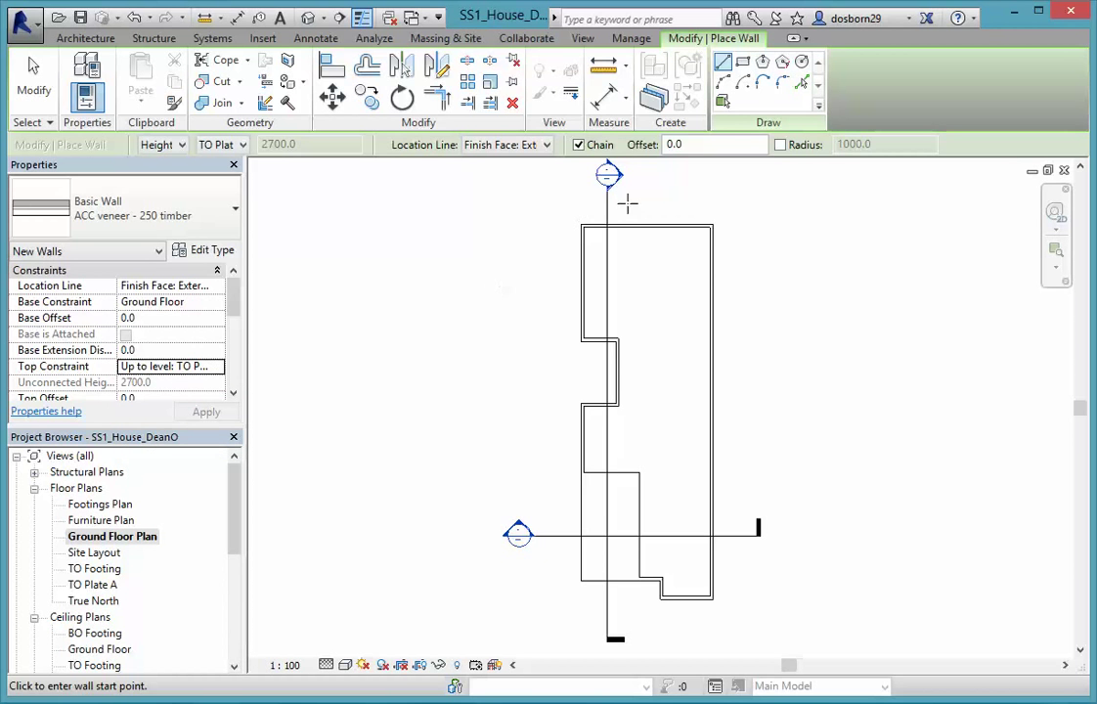
{"action": "scroll", "coordinate": [793, 245], "scroll_direction": "up", "scroll_amount": 2}
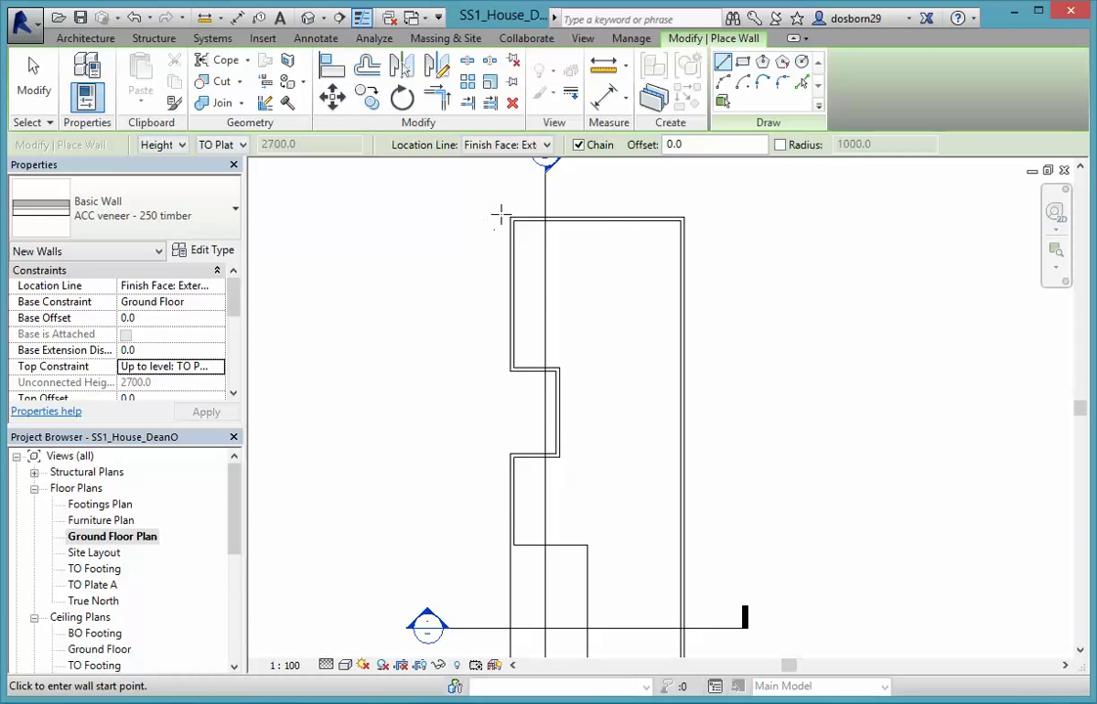
{"action": "scroll", "coordinate": [502, 213], "scroll_direction": "up", "scroll_amount": 4}
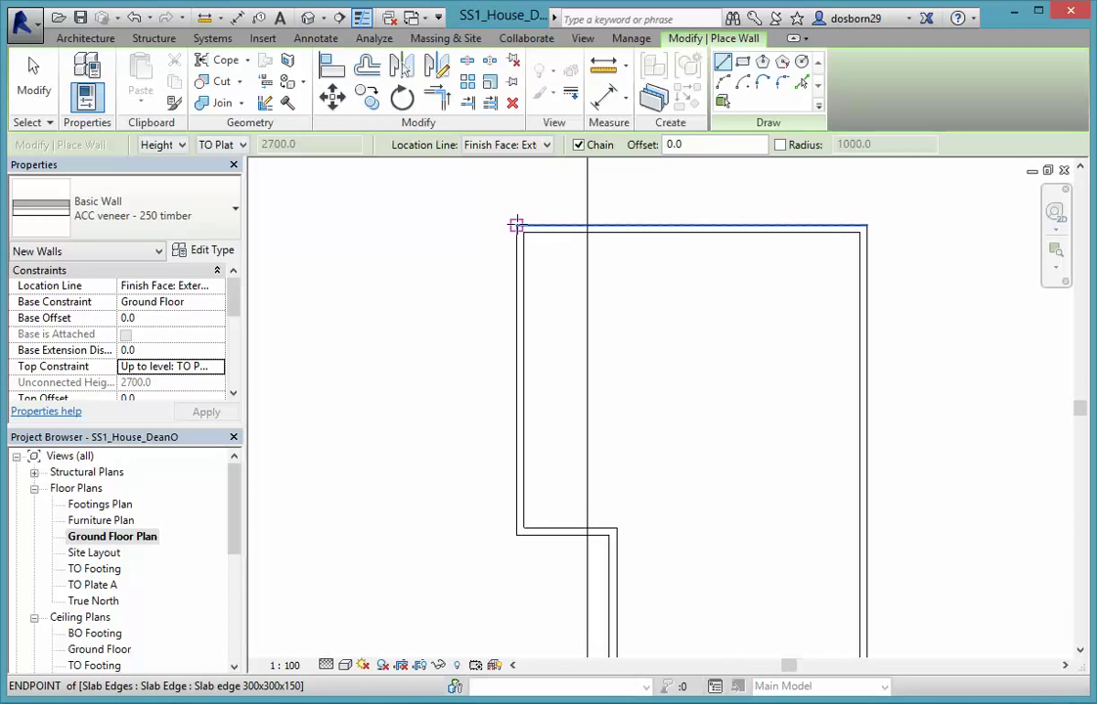
Draw exterior walls along the slab's 7000 long upper edge and down its full right-hand side to the bottom corner.
{"action": "left_click", "coordinate": [517, 226]}
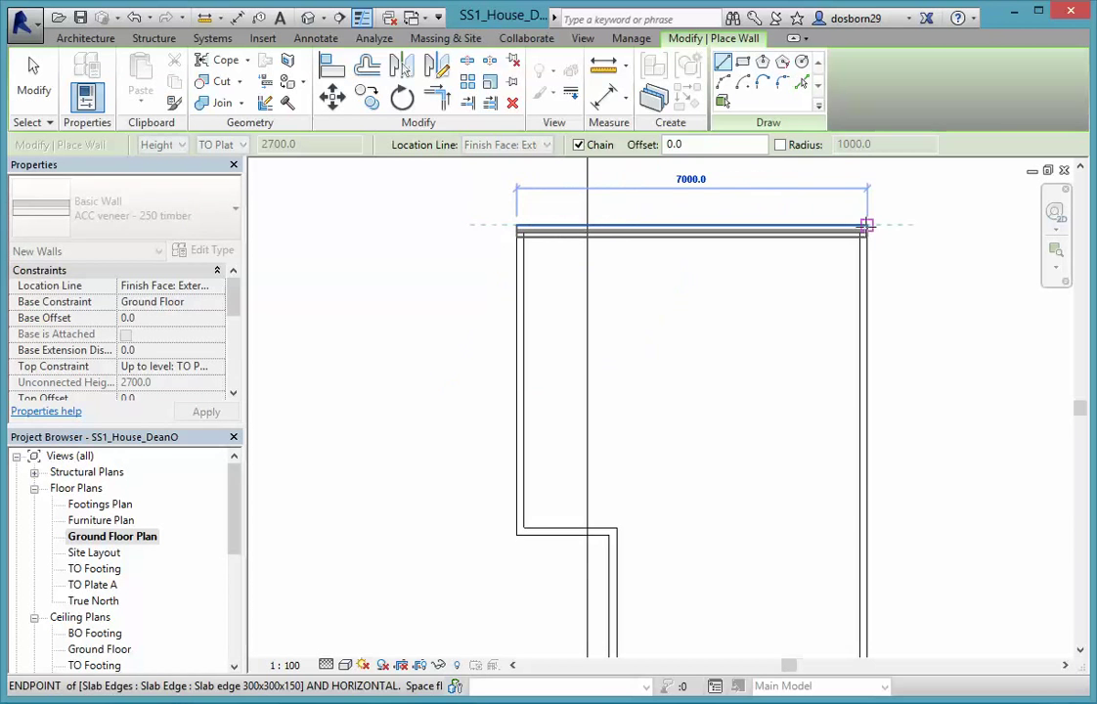
{"action": "left_click", "coordinate": [868, 226]}
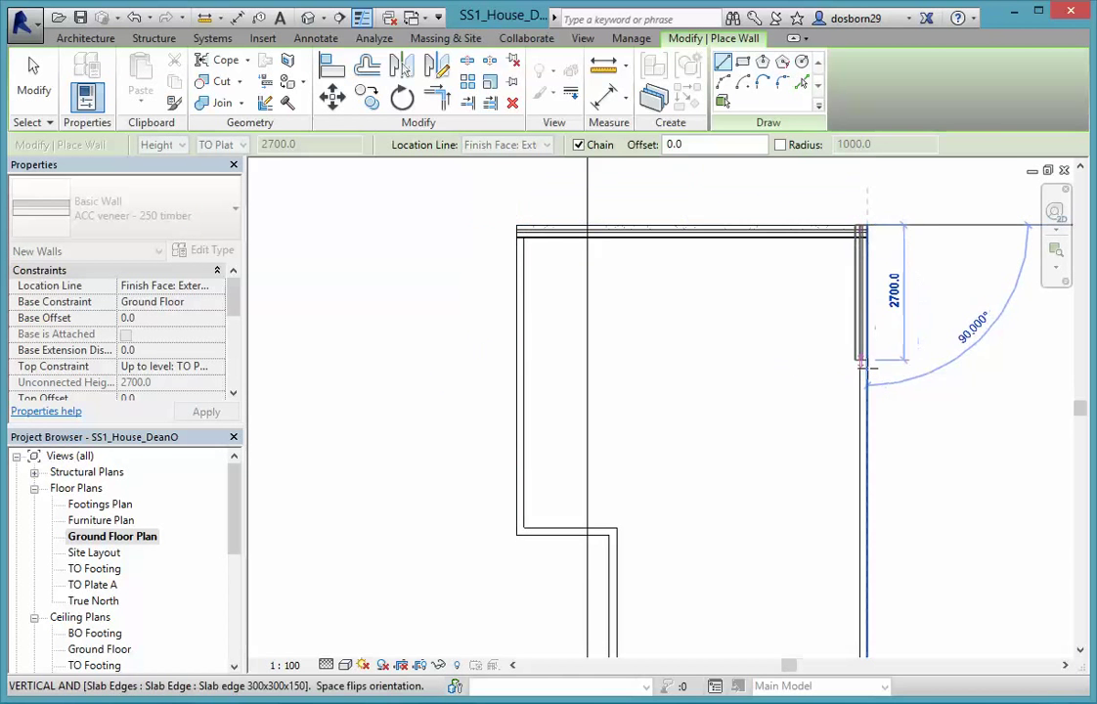
{"action": "scroll", "coordinate": [874, 377], "scroll_direction": "down", "scroll_amount": 1}
{"action": "middle_click_drag", "start_coordinate": [864, 387], "coordinate": [860, 249]}
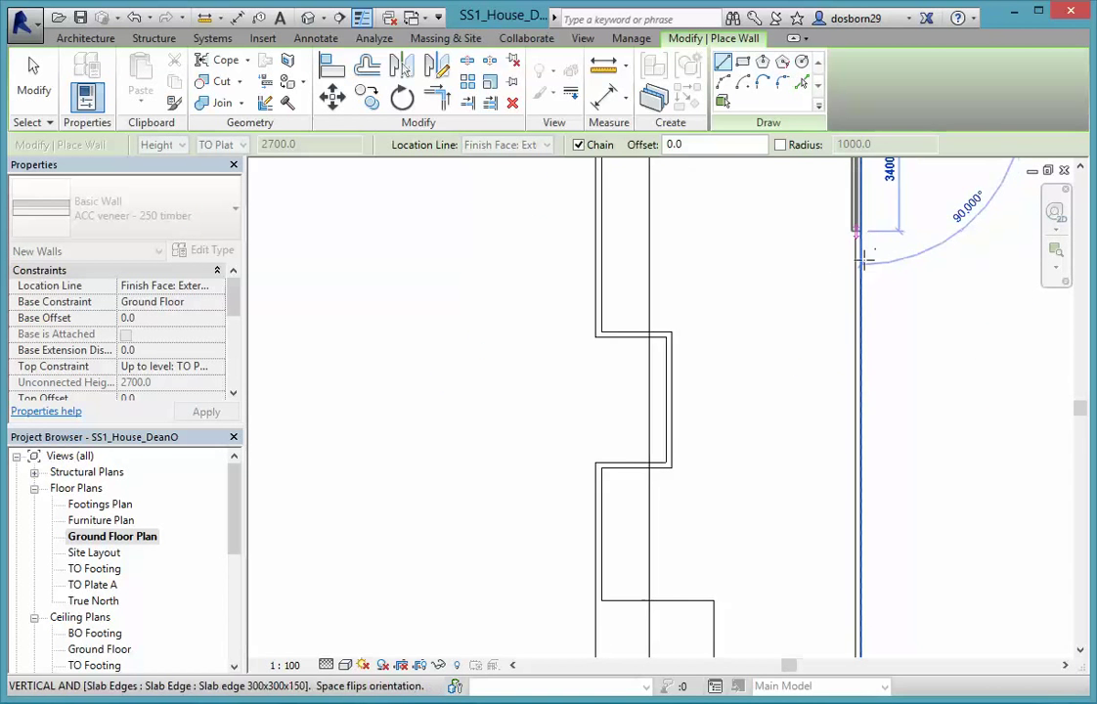
{"action": "middle_click_drag", "start_coordinate": [858, 489], "coordinate": [873, 186]}
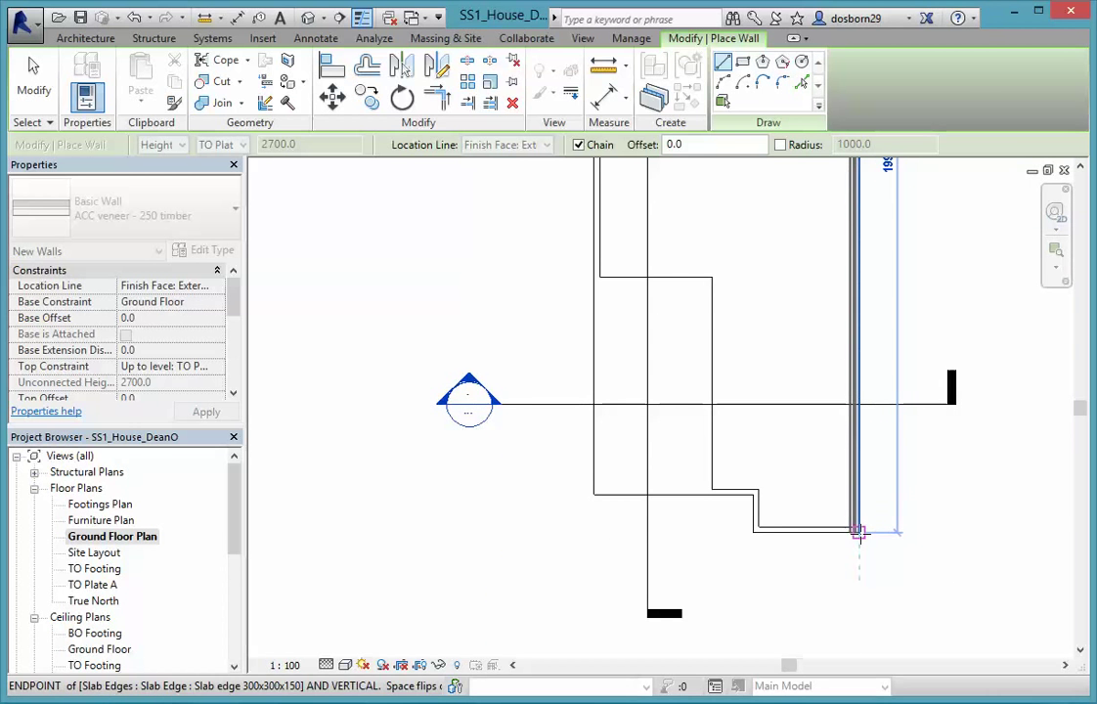
{"action": "left_click", "coordinate": [859, 533]}
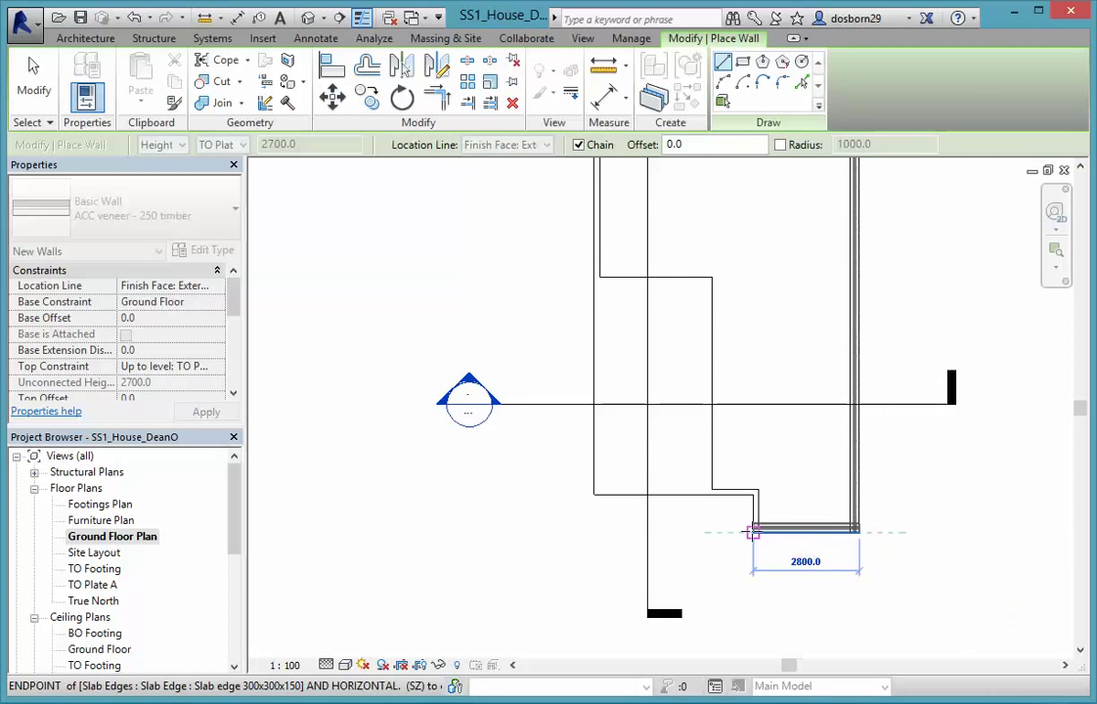
Continue the wall chain along the slab's stepped bottom edge with a 2800 wall, a 1000 return and a wall to the lower-left corner.
{"action": "left_click", "coordinate": [754, 529]}
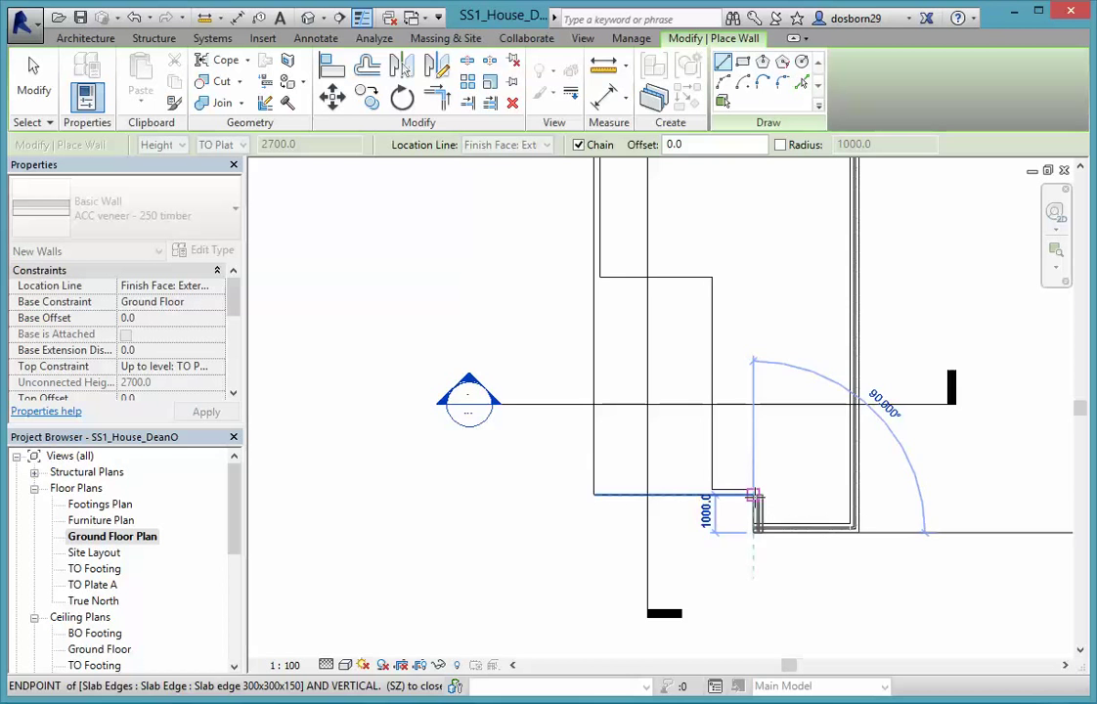
{"action": "left_click", "coordinate": [754, 492]}
{"action": "left_click", "coordinate": [595, 494]}
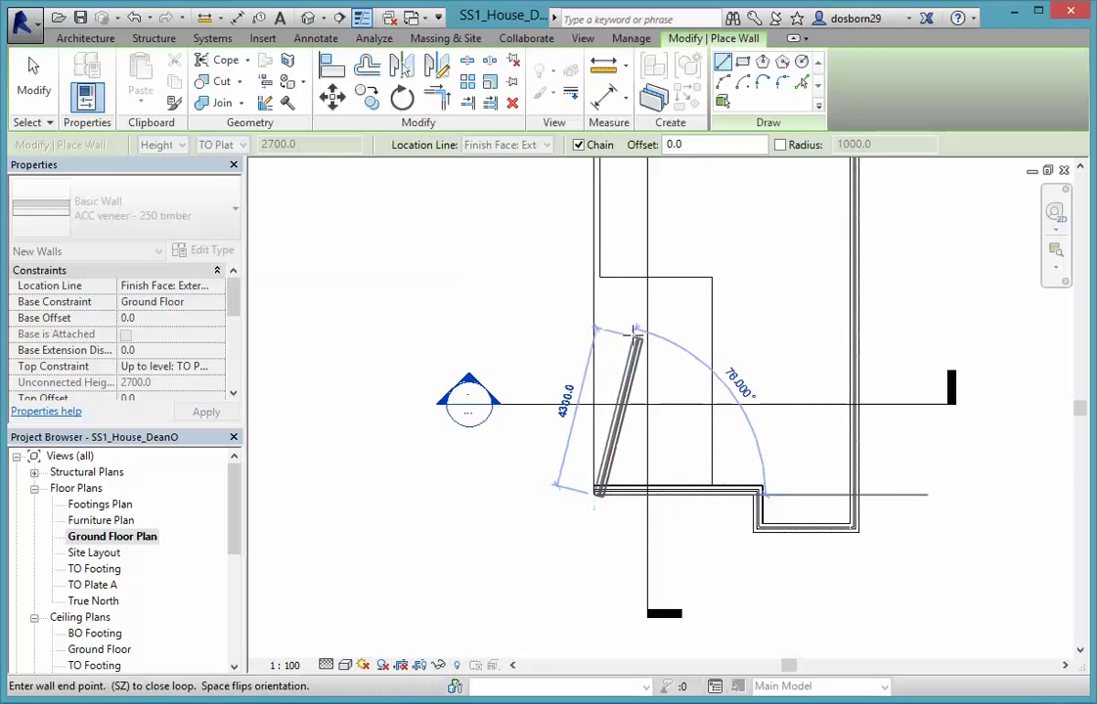
Continue the walls up the slab's left side and around its recess, 1850 deep and 3300 long.
{"action": "middle_click_drag", "start_coordinate": [606, 343], "coordinate": [577, 653]}
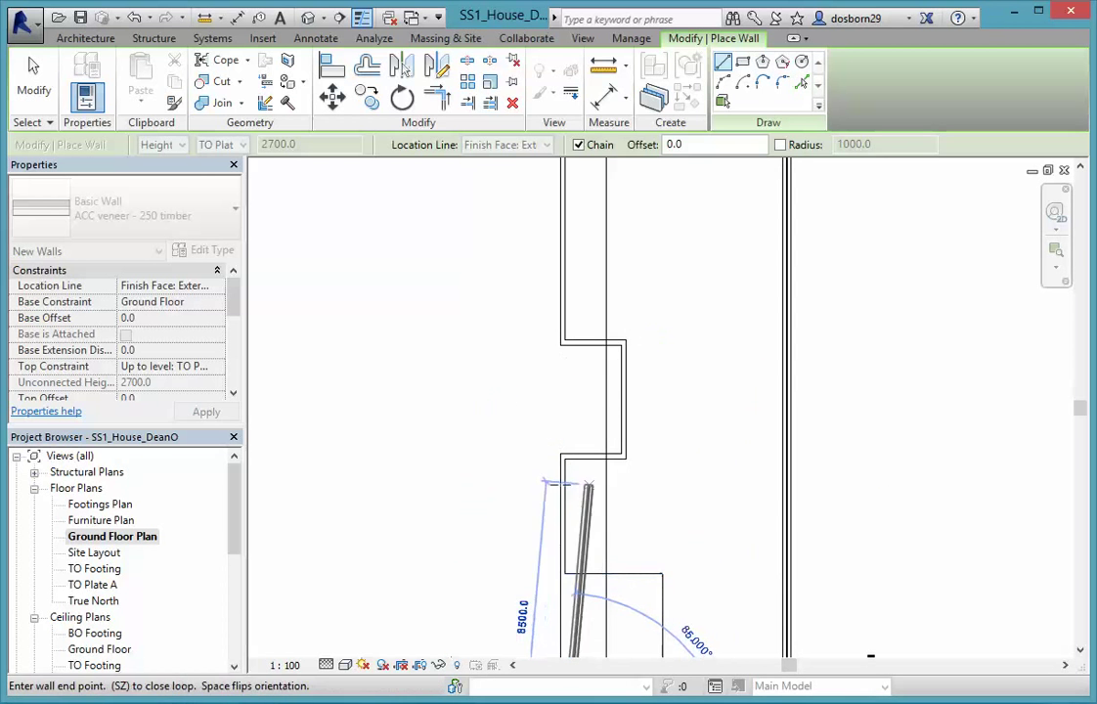
{"action": "left_click", "coordinate": [560, 453]}
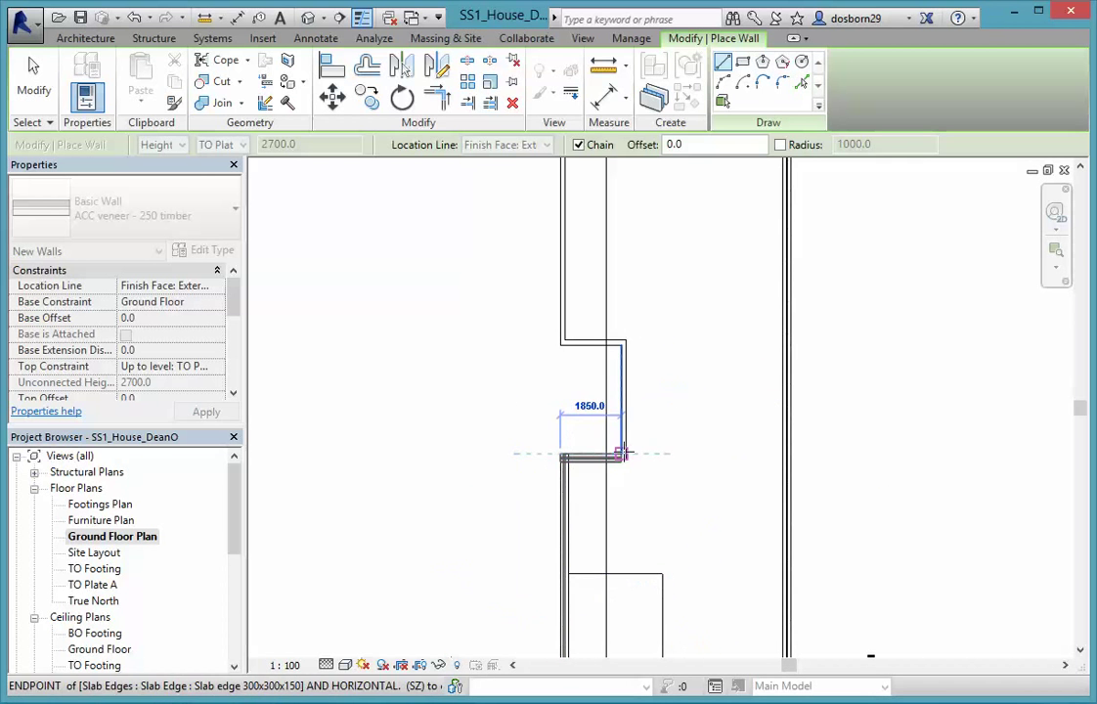
{"action": "left_click", "coordinate": [623, 453]}
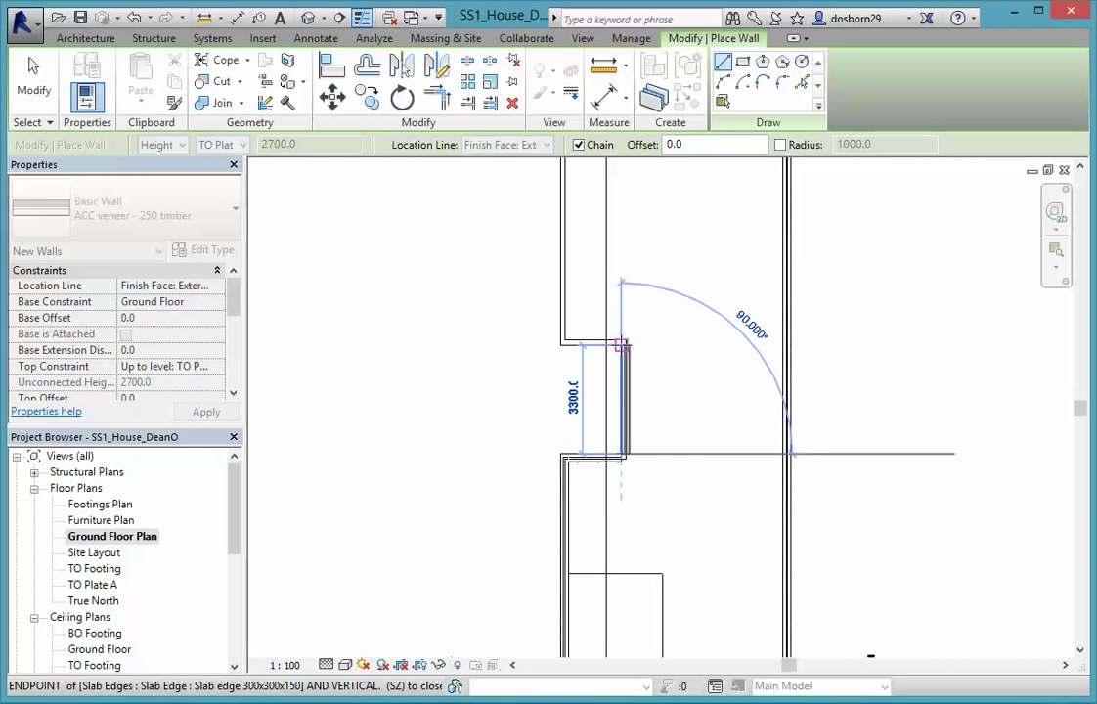
{"action": "left_click", "coordinate": [622, 344]}
{"action": "left_click", "coordinate": [563, 343]}
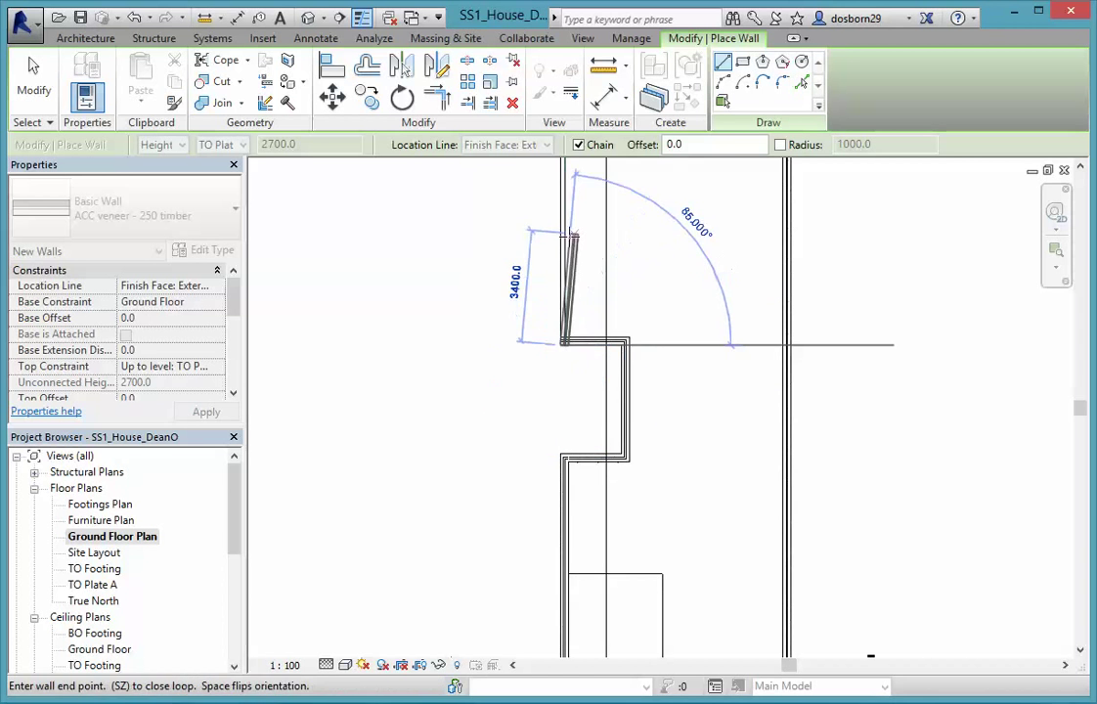
Close the wall loop with a 6050 wall up to the starting corner and finish placing walls.
{"action": "middle_click_drag", "start_coordinate": [573, 234], "coordinate": [553, 418]}
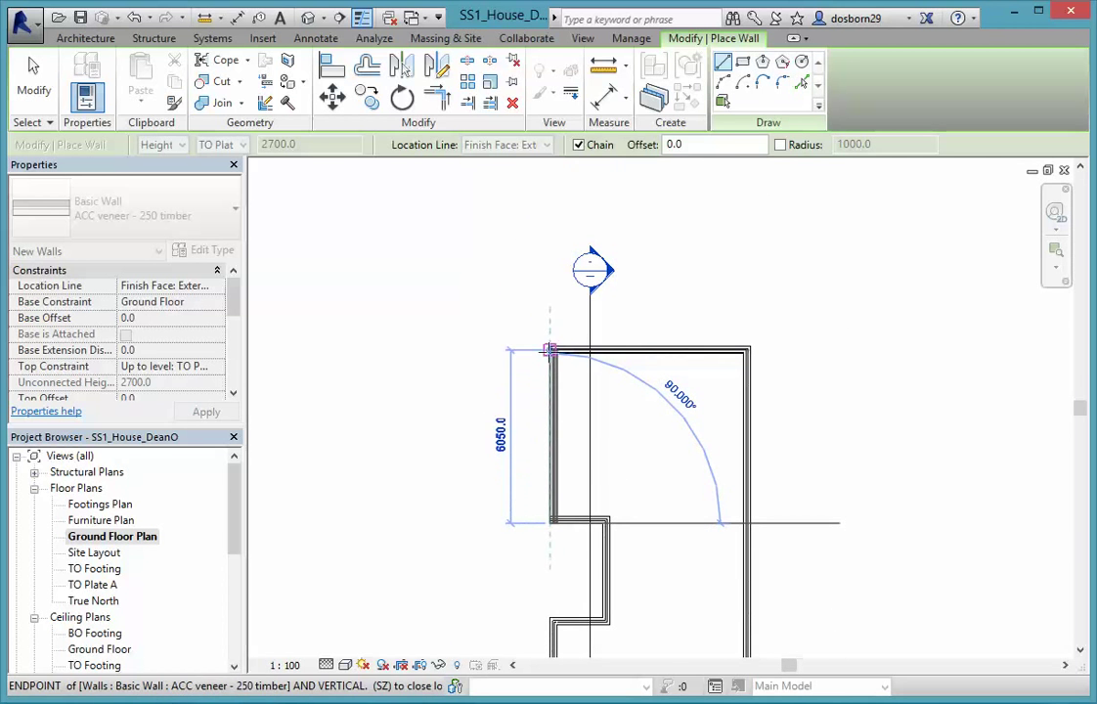
{"action": "left_click", "coordinate": [551, 351]}
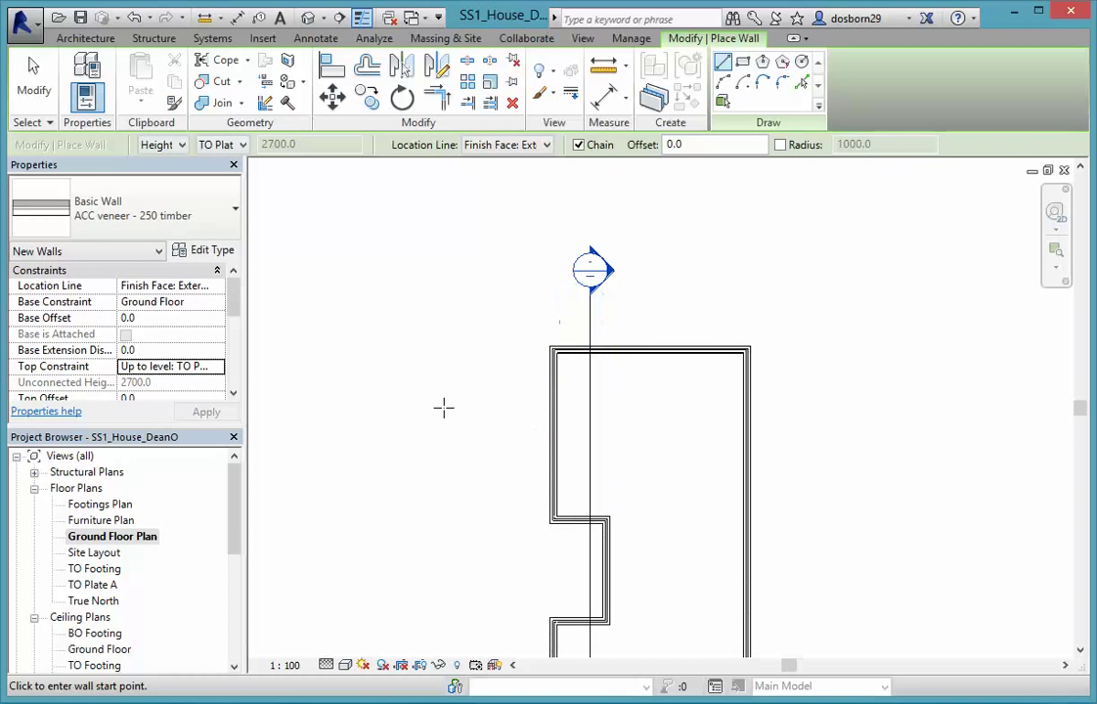
{"action": "key", "text": "Escape"}
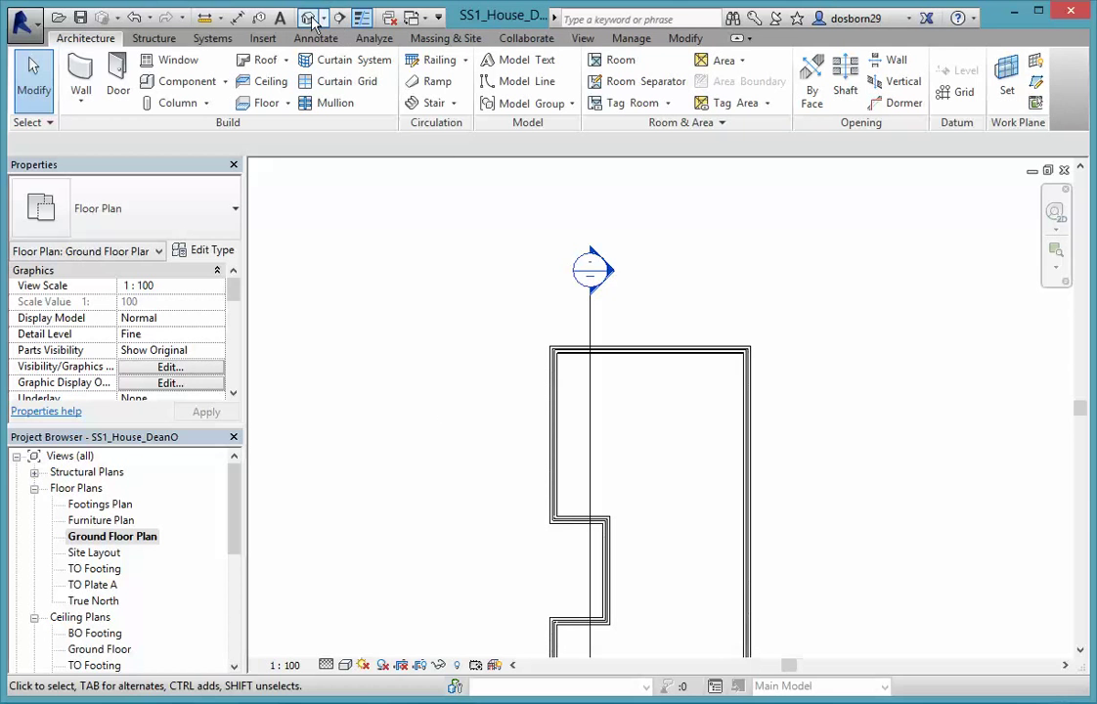
Open the 3D view and examine how the base of the front walls meets the slab edge.
{"action": "left_click", "coordinate": [308, 17]}
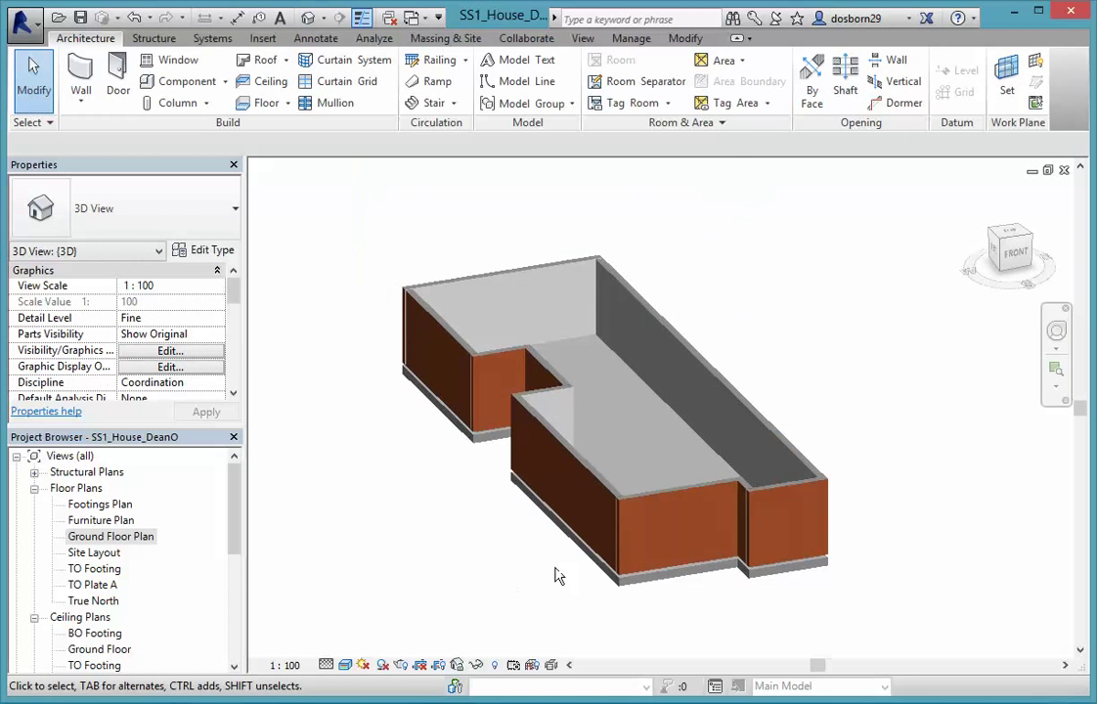
{"action": "scroll", "coordinate": [762, 625], "scroll_direction": "up", "scroll_amount": 3}
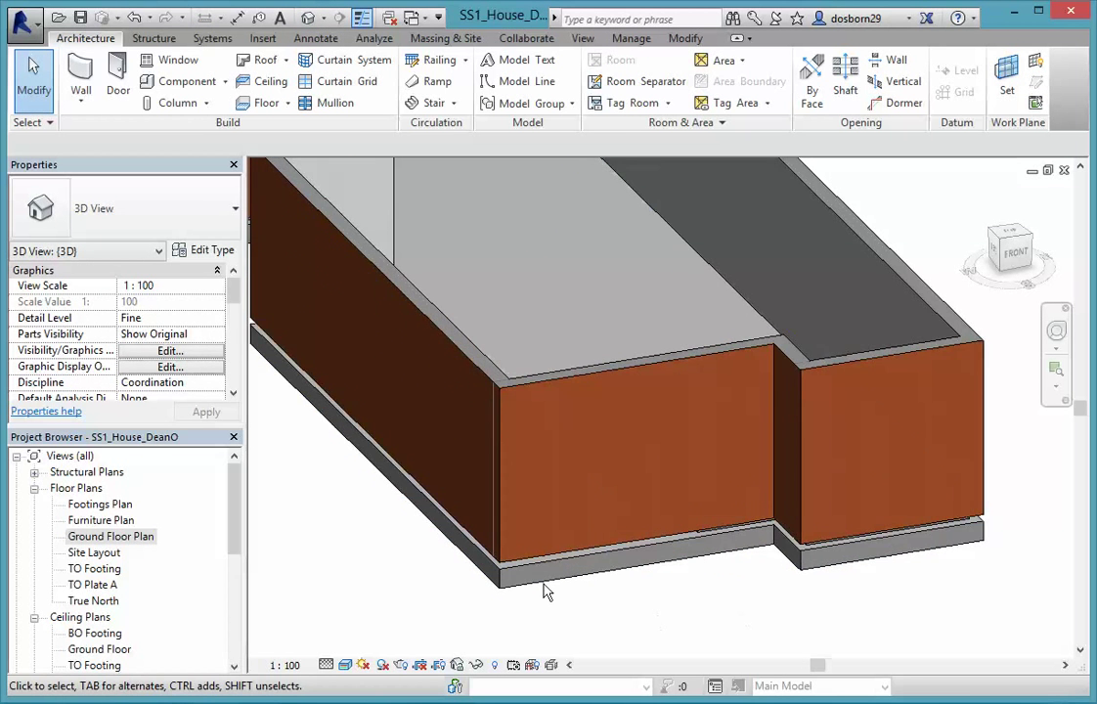
{"action": "scroll", "coordinate": [684, 586], "scroll_direction": "up", "scroll_amount": 3}
{"action": "scroll", "coordinate": [919, 545], "scroll_direction": "down", "scroll_amount": 1}
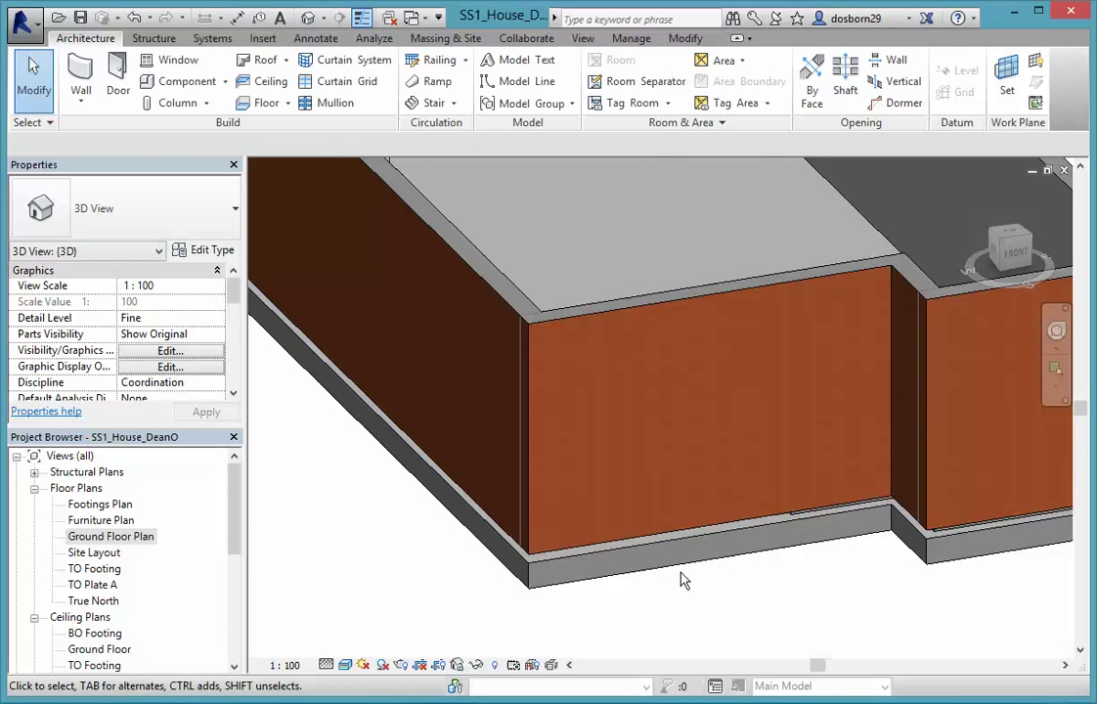
{"action": "scroll", "coordinate": [683, 579], "scroll_direction": "down", "scroll_amount": 2}
{"action": "scroll", "coordinate": [674, 577], "scroll_direction": "down", "scroll_amount": 4}
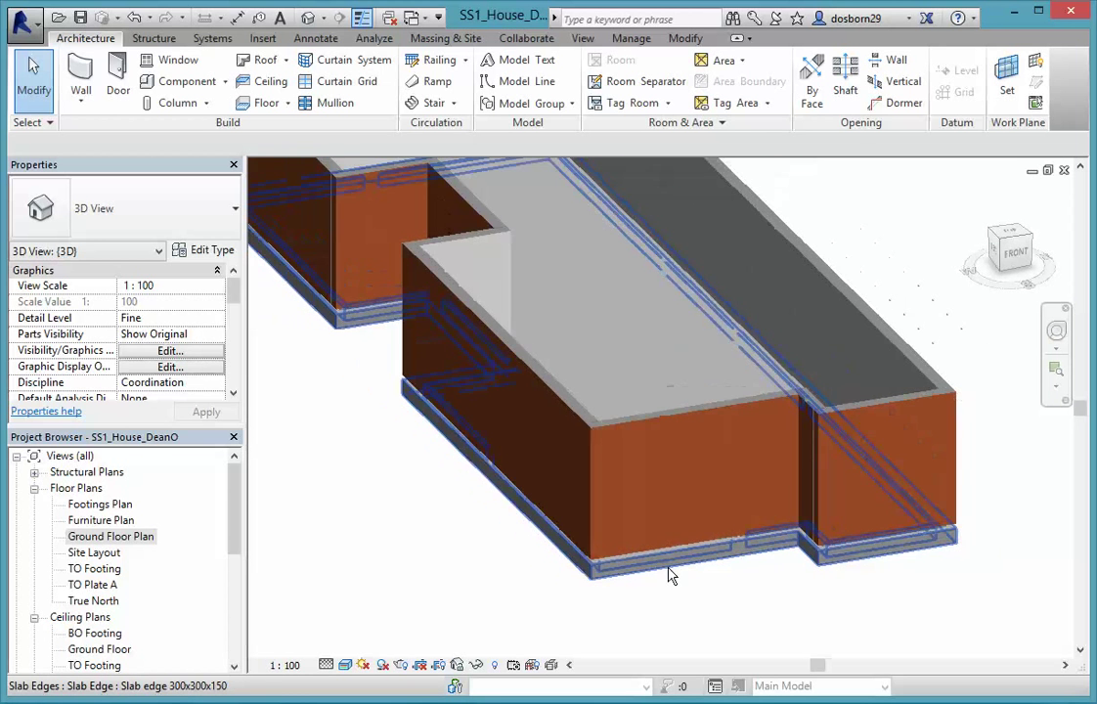
{"action": "scroll", "coordinate": [589, 560], "scroll_direction": "down", "scroll_amount": 2}
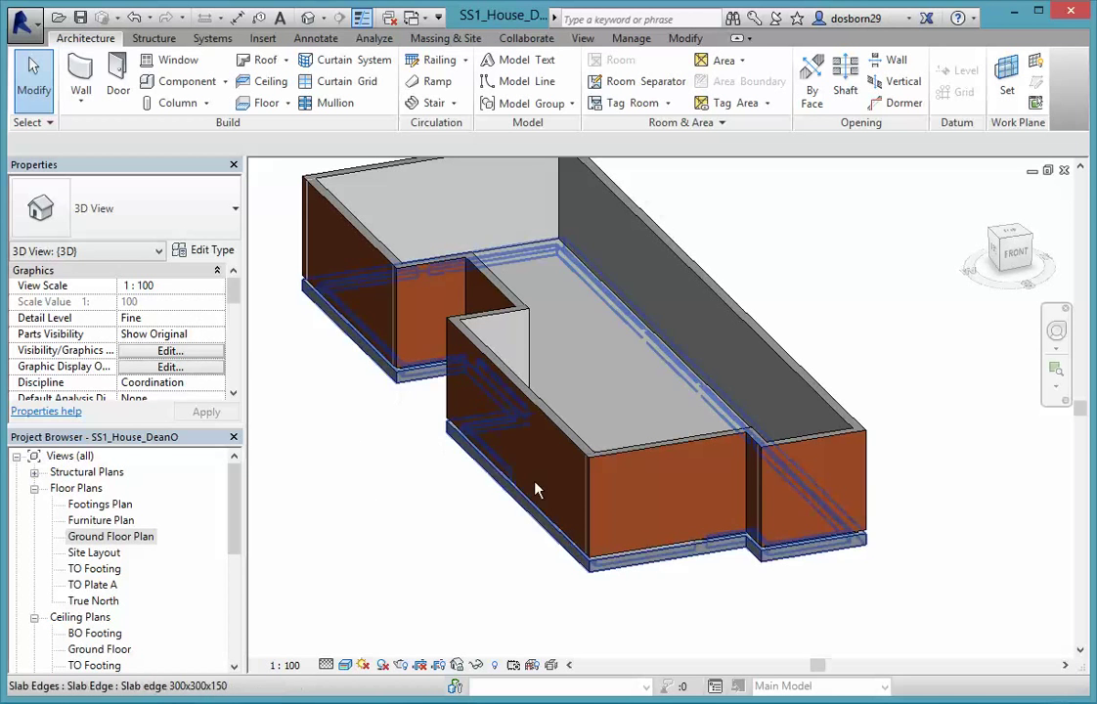
Open the layer structure of the front wall's ACC veneer - 250 timber type and fit the Edit Assembly dialog on screen.
{"action": "left_click", "coordinate": [608, 465]}
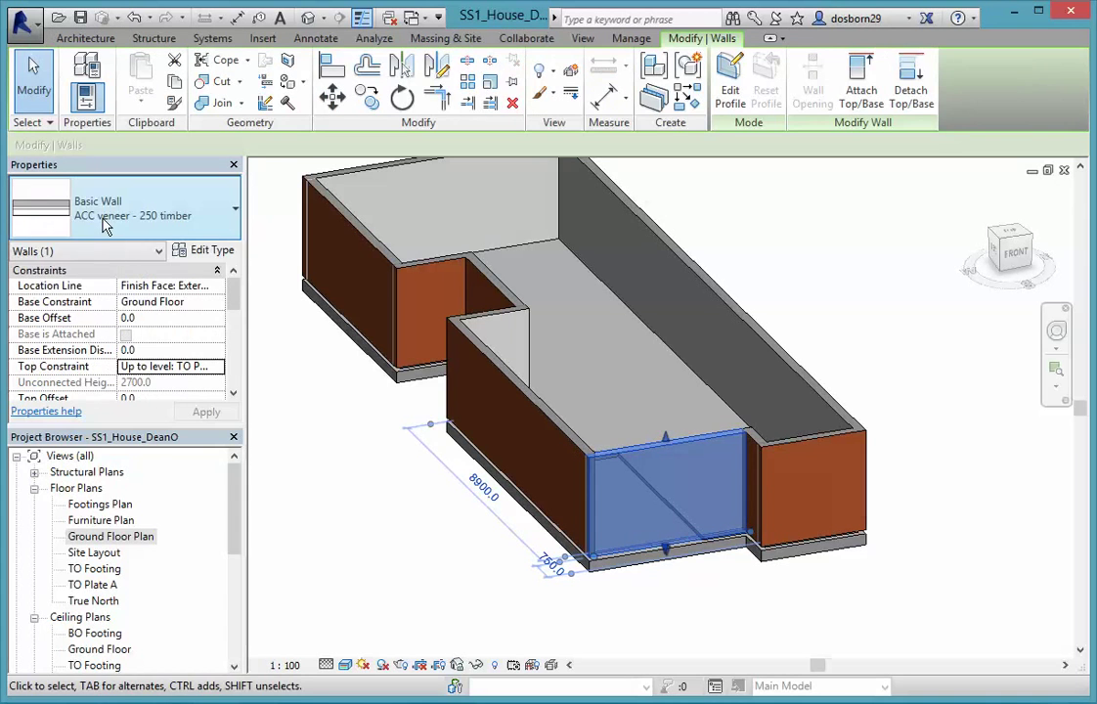
{"action": "left_click", "coordinate": [203, 255]}
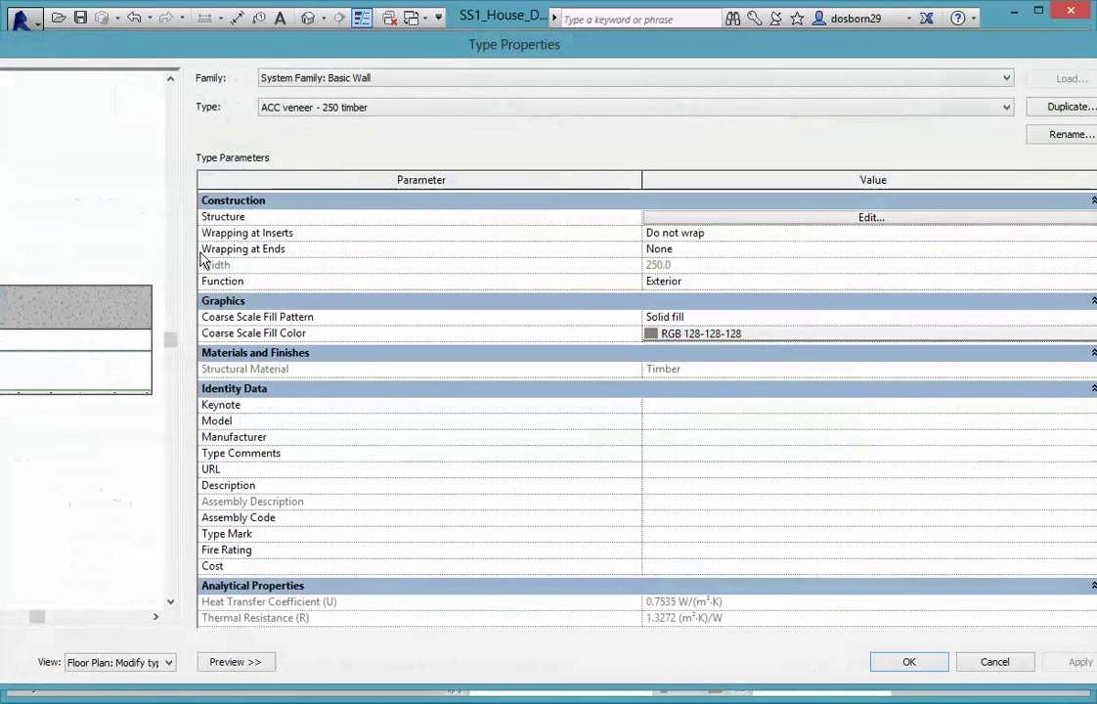
{"action": "left_click", "coordinate": [857, 217]}
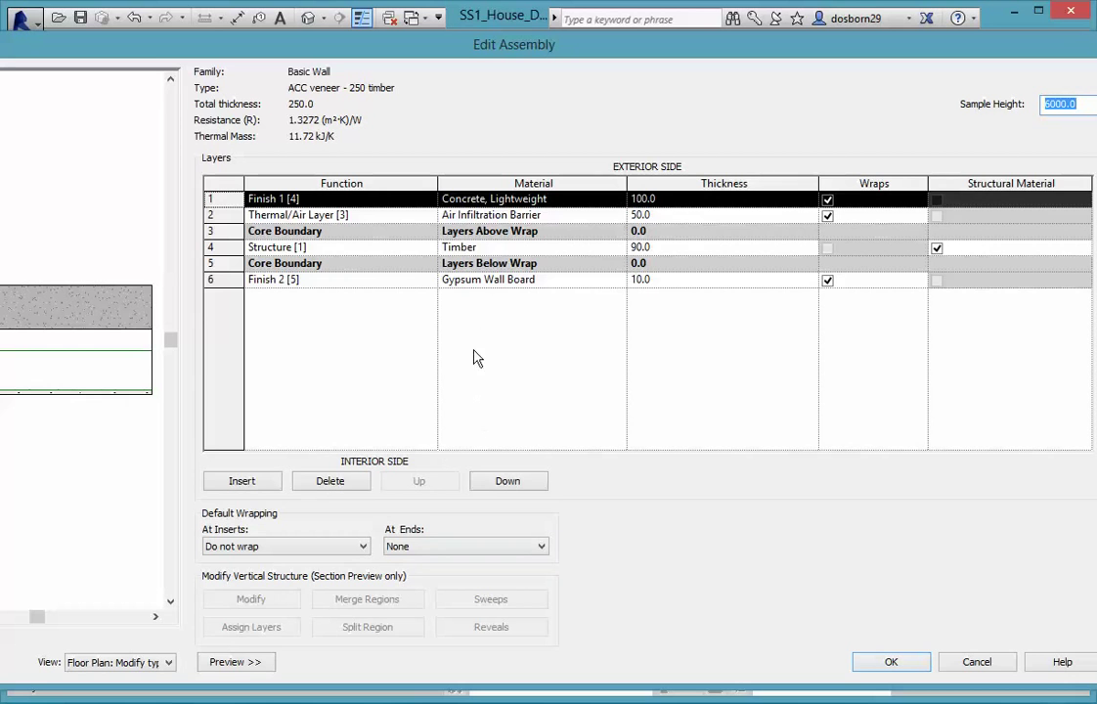
{"action": "left_click_drag", "start_coordinate": [522, 56], "coordinate": [629, 43]}
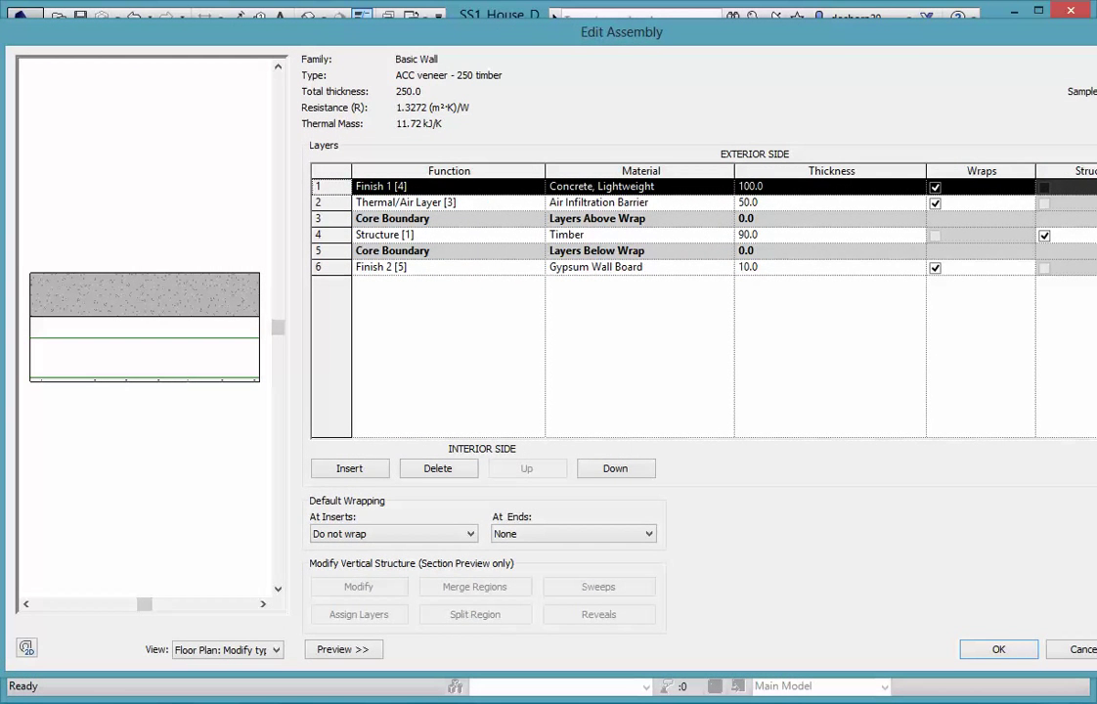
{"action": "left_click_drag", "start_coordinate": [1096, 673], "coordinate": [1073, 670]}
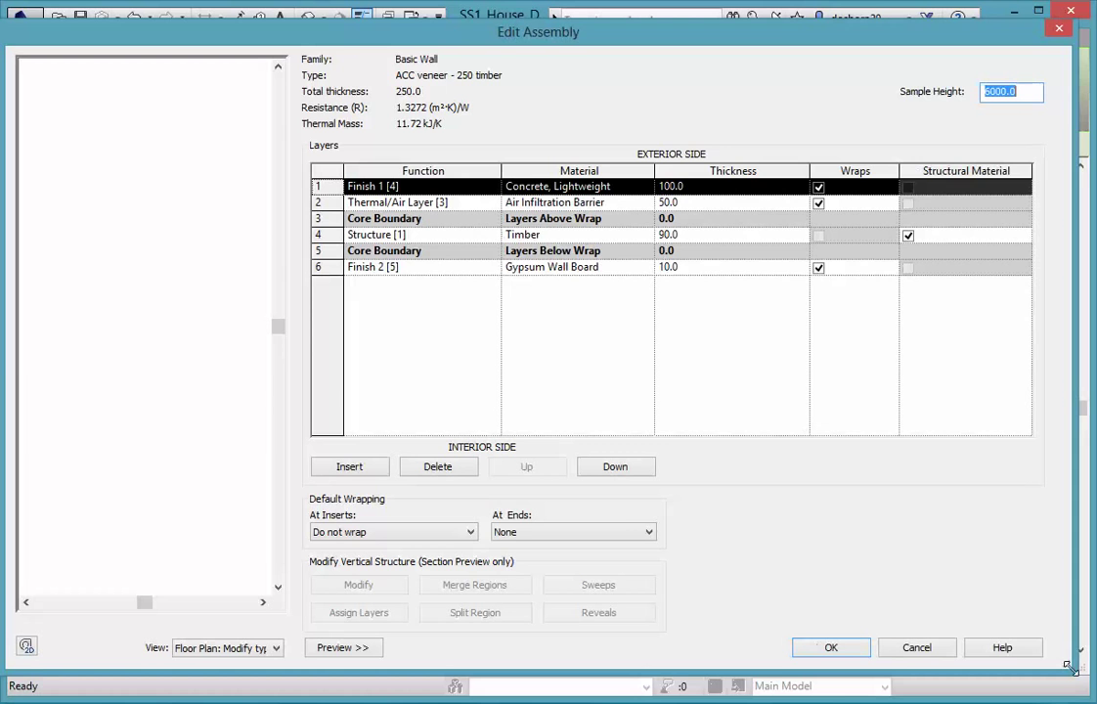
{"action": "left_click_drag", "start_coordinate": [775, 44], "coordinate": [792, 41]}
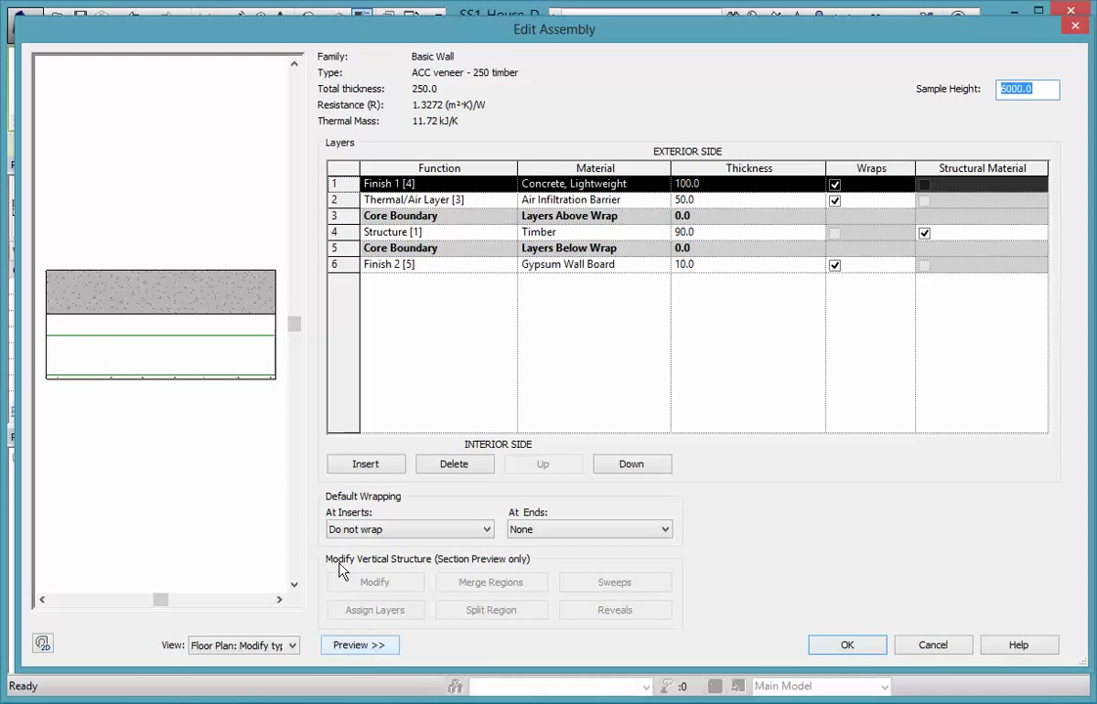
In the section preview, unlock the bottom edge of the Concrete, Lightweight finish layer and accept the type changes.
{"action": "left_click", "coordinate": [227, 306]}
{"action": "left_click", "coordinate": [291, 647]}
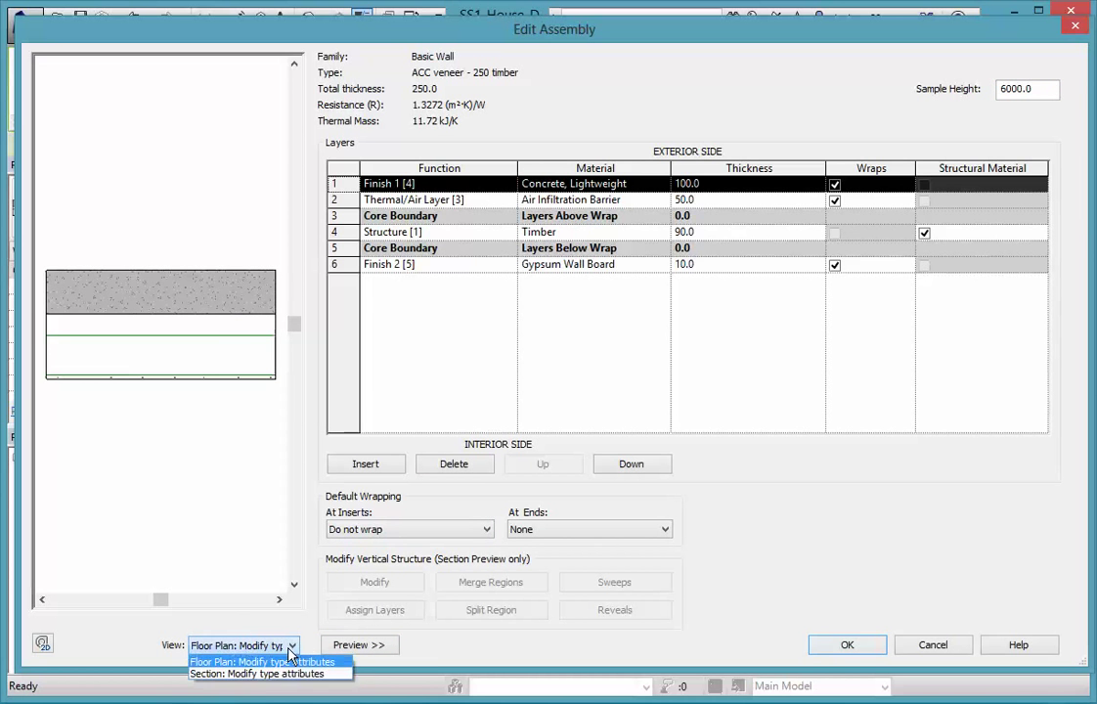
{"action": "left_click", "coordinate": [262, 674]}
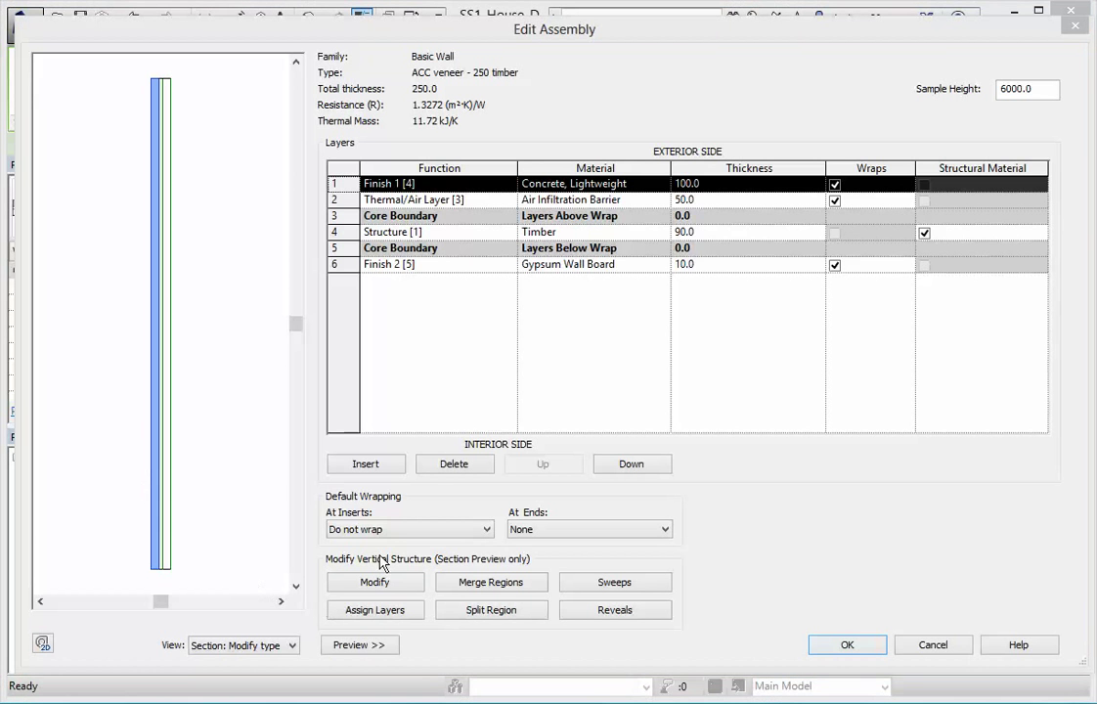
{"action": "left_click", "coordinate": [387, 590]}
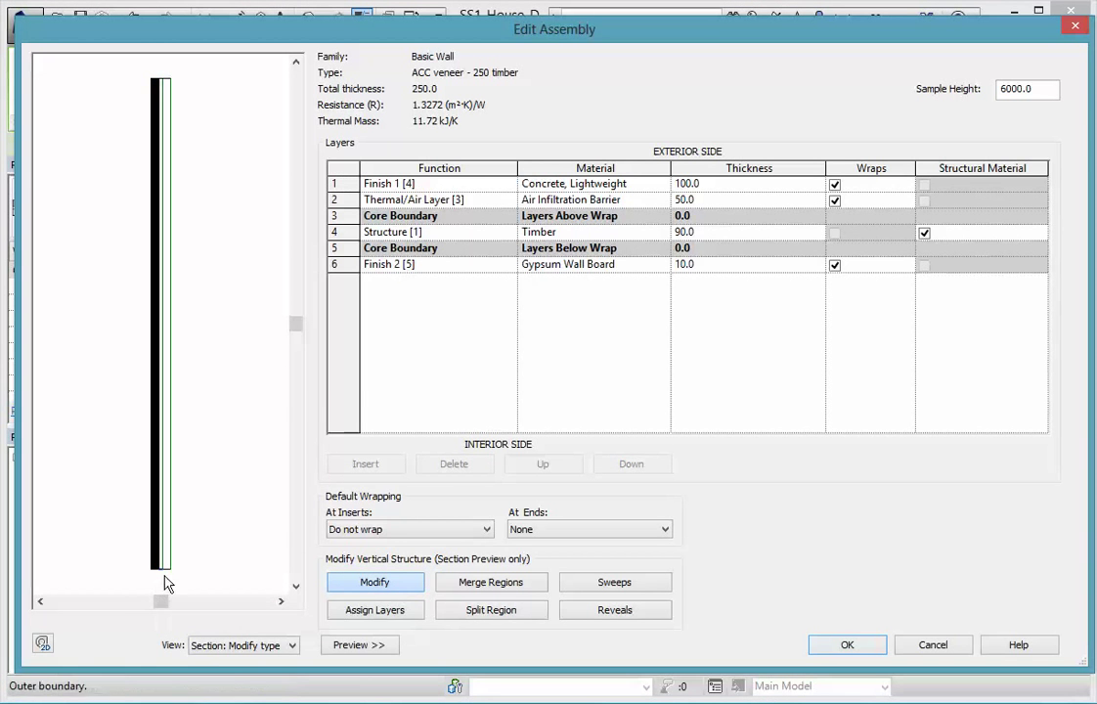
{"action": "scroll", "coordinate": [186, 577], "scroll_direction": "up", "scroll_amount": 5}
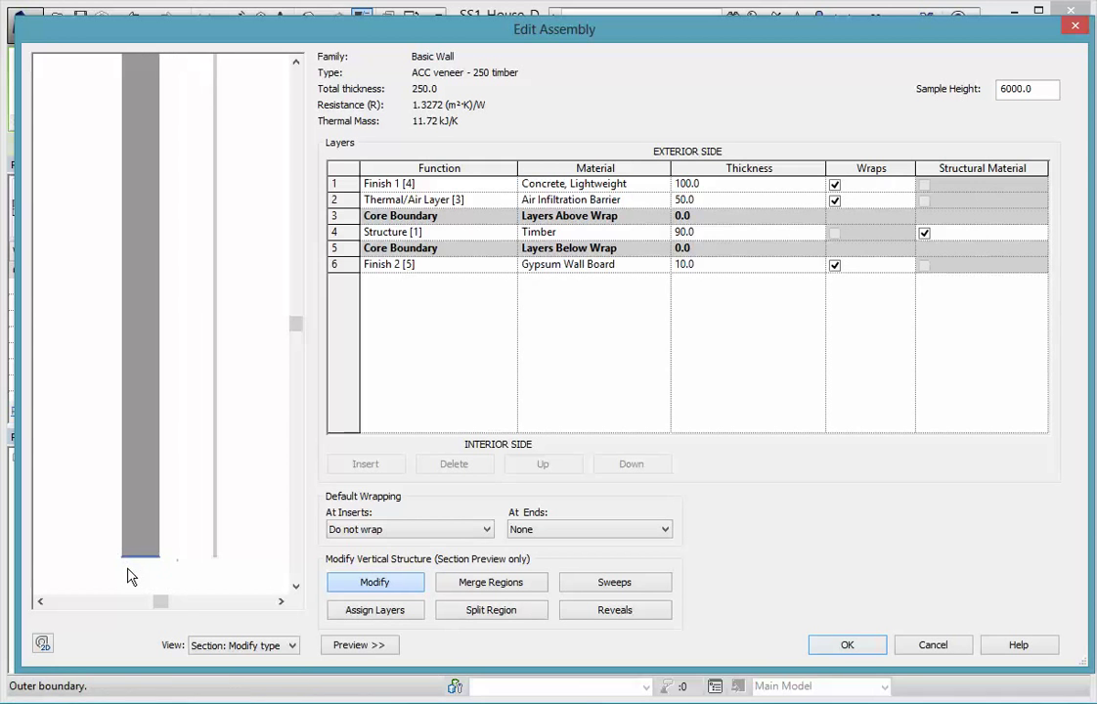
{"action": "left_click", "coordinate": [147, 553]}
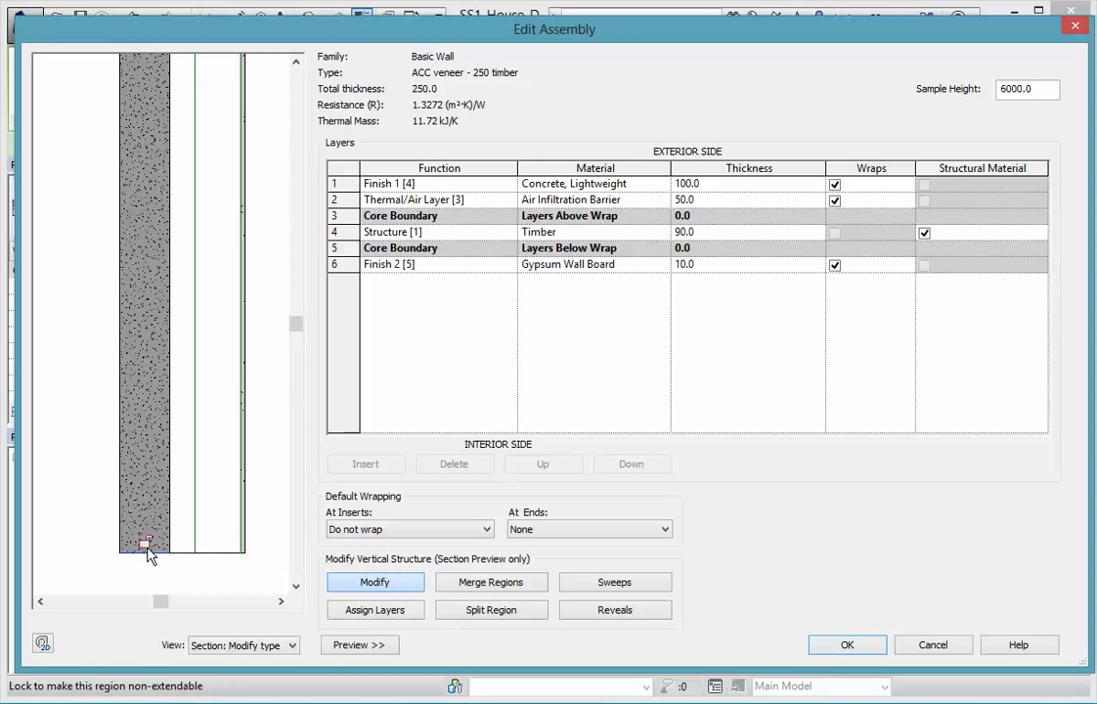
{"action": "left_click", "coordinate": [144, 545]}
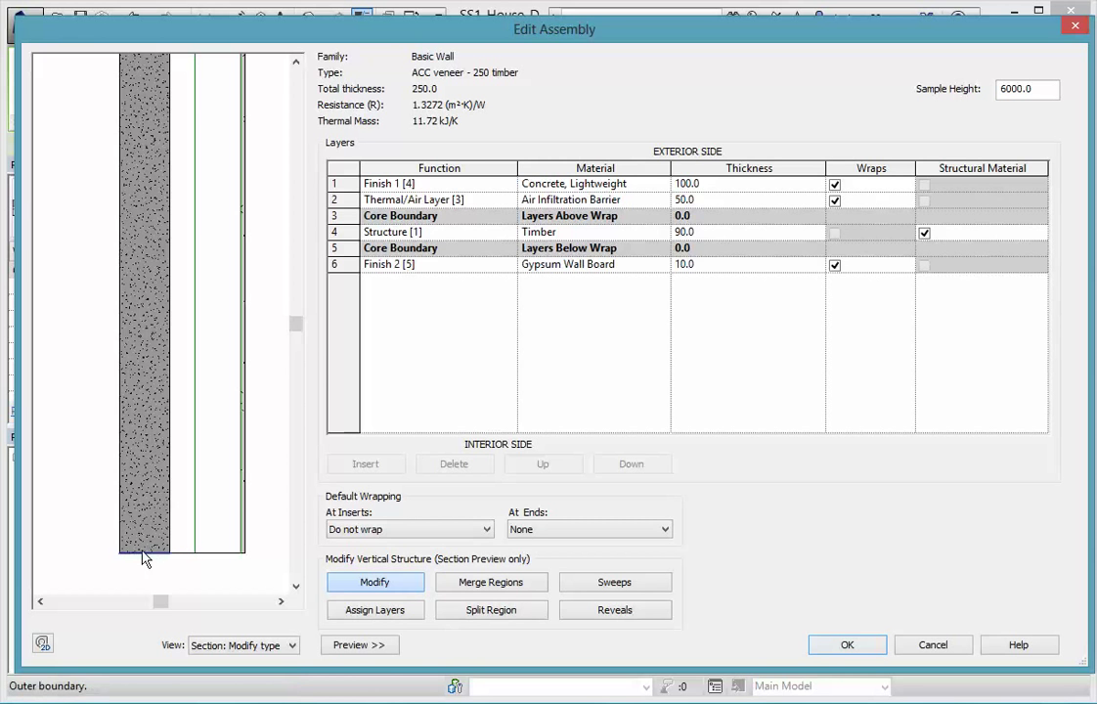
{"action": "left_click", "coordinate": [847, 647]}
{"action": "left_click", "coordinate": [947, 647]}
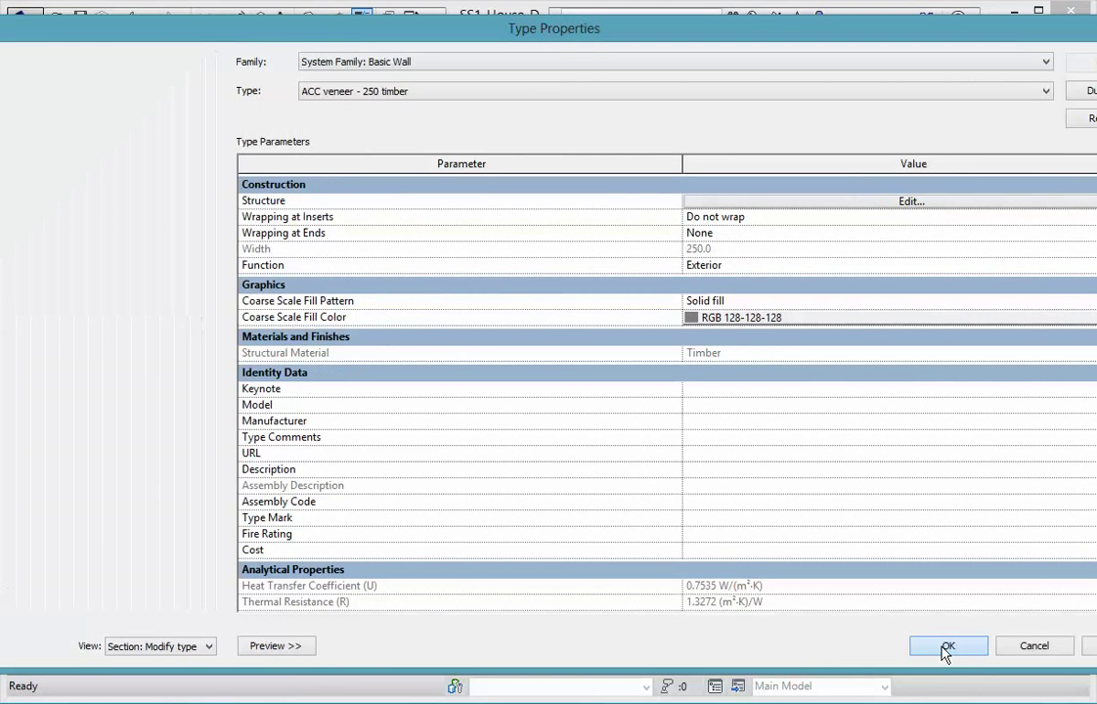
Extend the base of the front wall's outer layer 100 down onto the slab edge rebate.
{"action": "scroll", "coordinate": [710, 613], "scroll_direction": "up", "scroll_amount": 6}
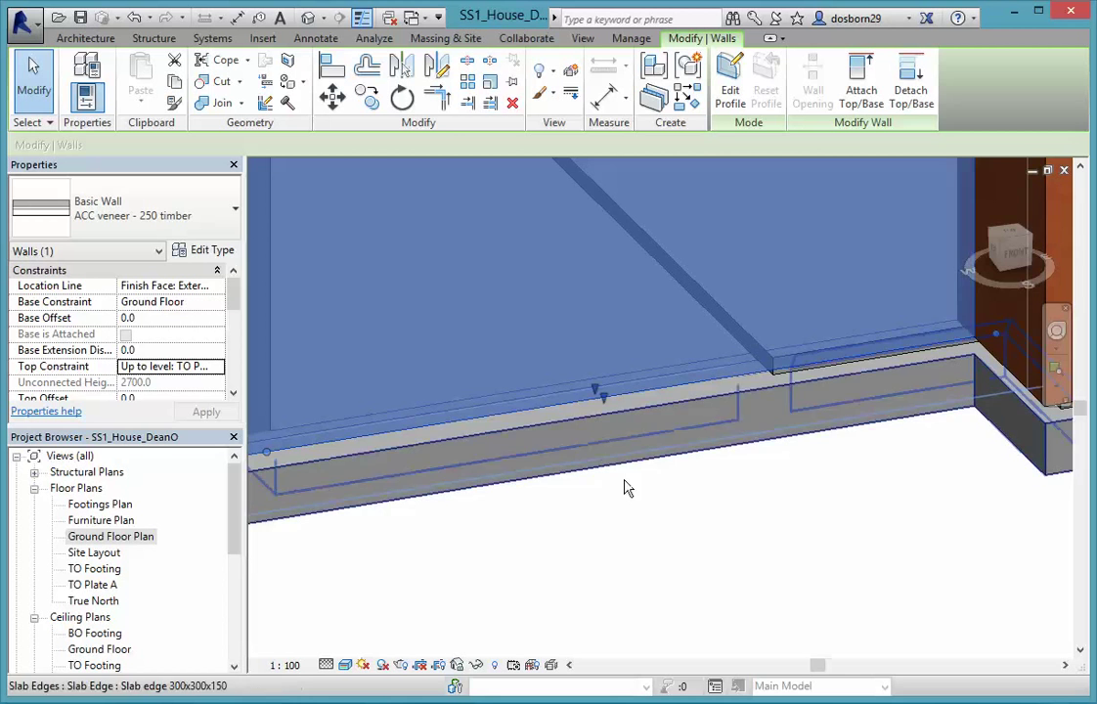
{"action": "scroll", "coordinate": [578, 431], "scroll_direction": "down", "scroll_amount": 2}
{"action": "left_click", "coordinate": [603, 412]}
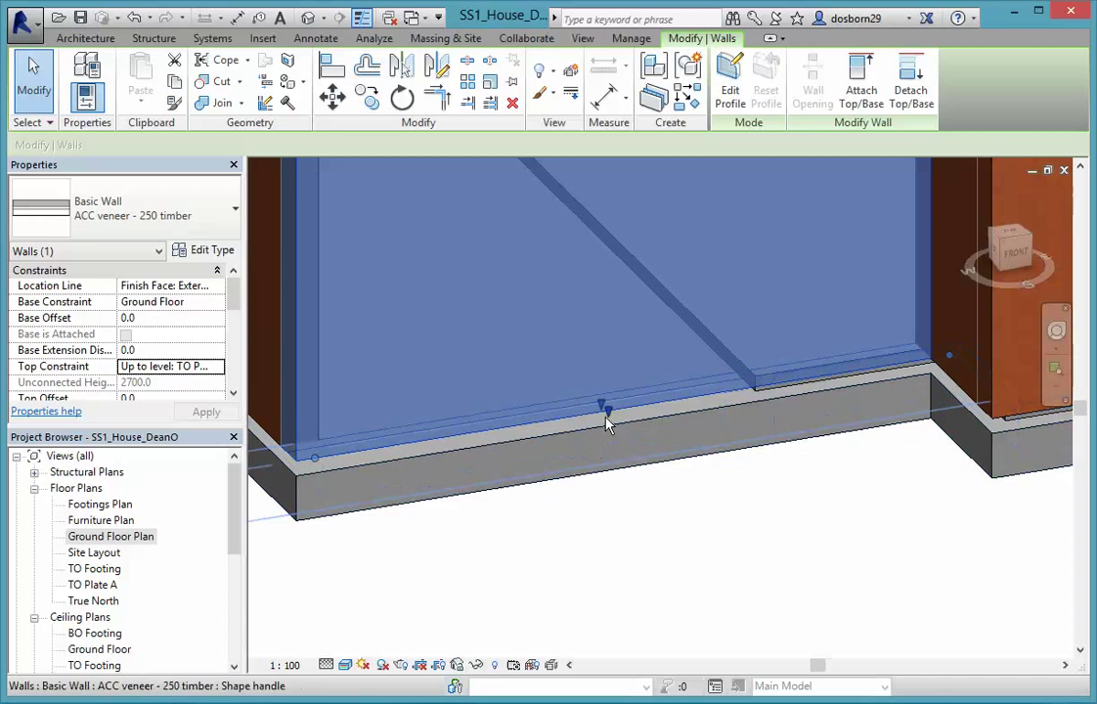
{"action": "left_click_drag", "start_coordinate": [607, 415], "coordinate": [609, 428]}
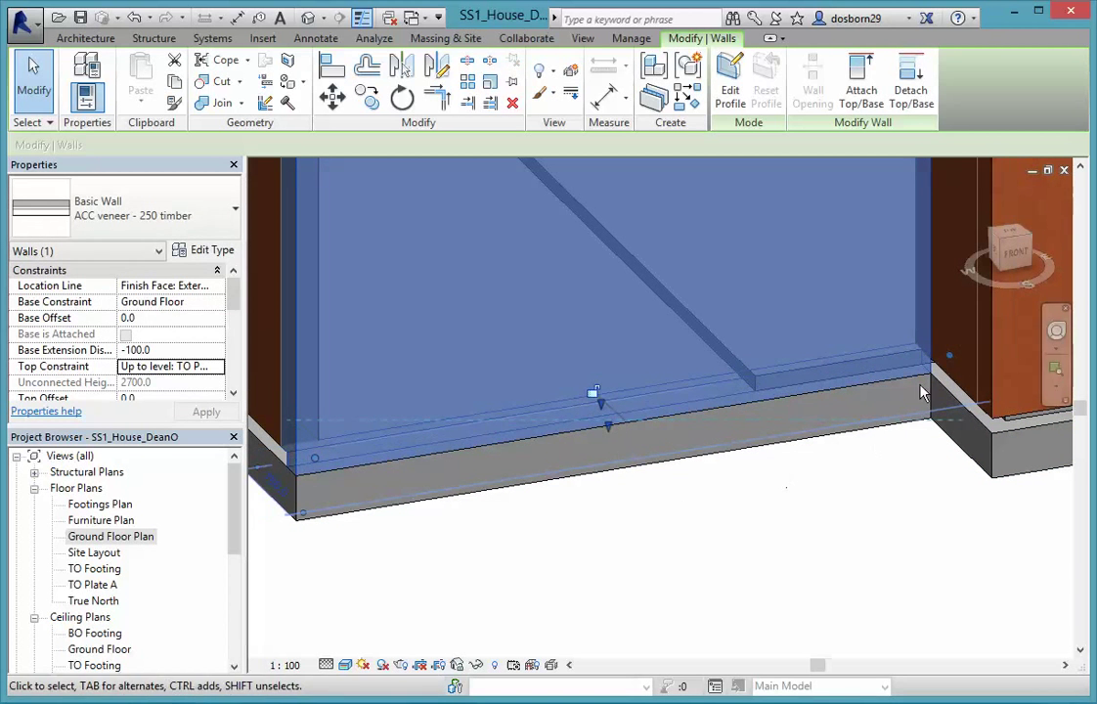
Extend the outer layer of the side wall adjoining the front wall 100 down into the slab edge rebate.
{"action": "middle_click_drag", "start_coordinate": [901, 433], "coordinate": [723, 554], "text": "shift"}
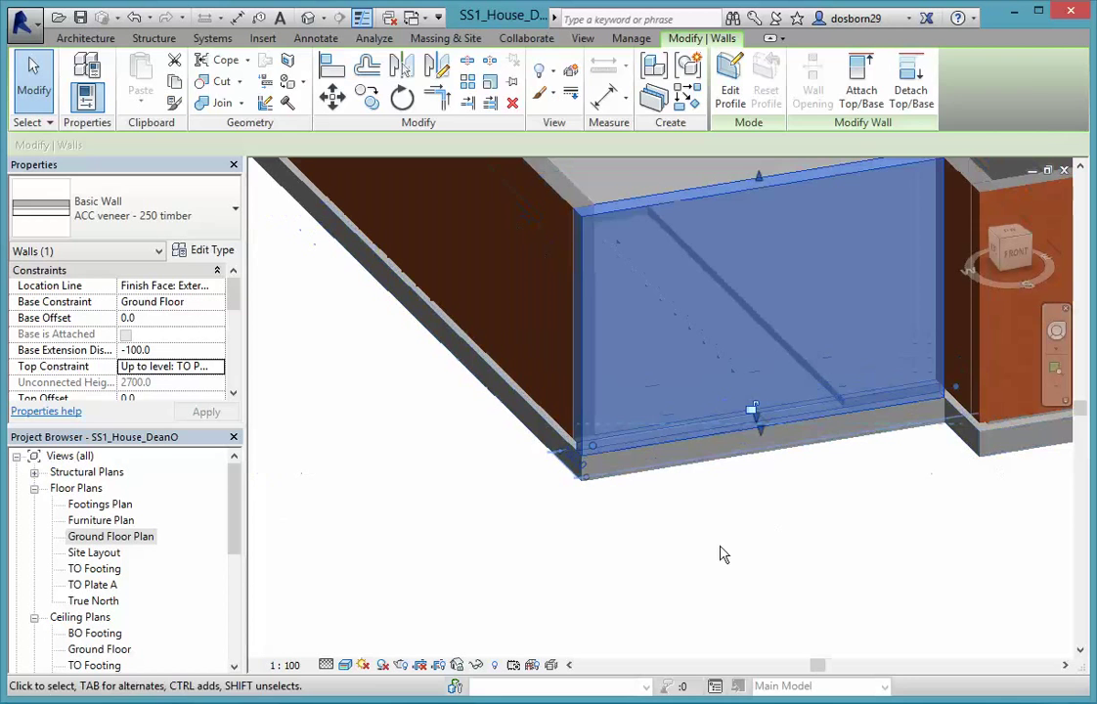
{"action": "left_click", "coordinate": [630, 483]}
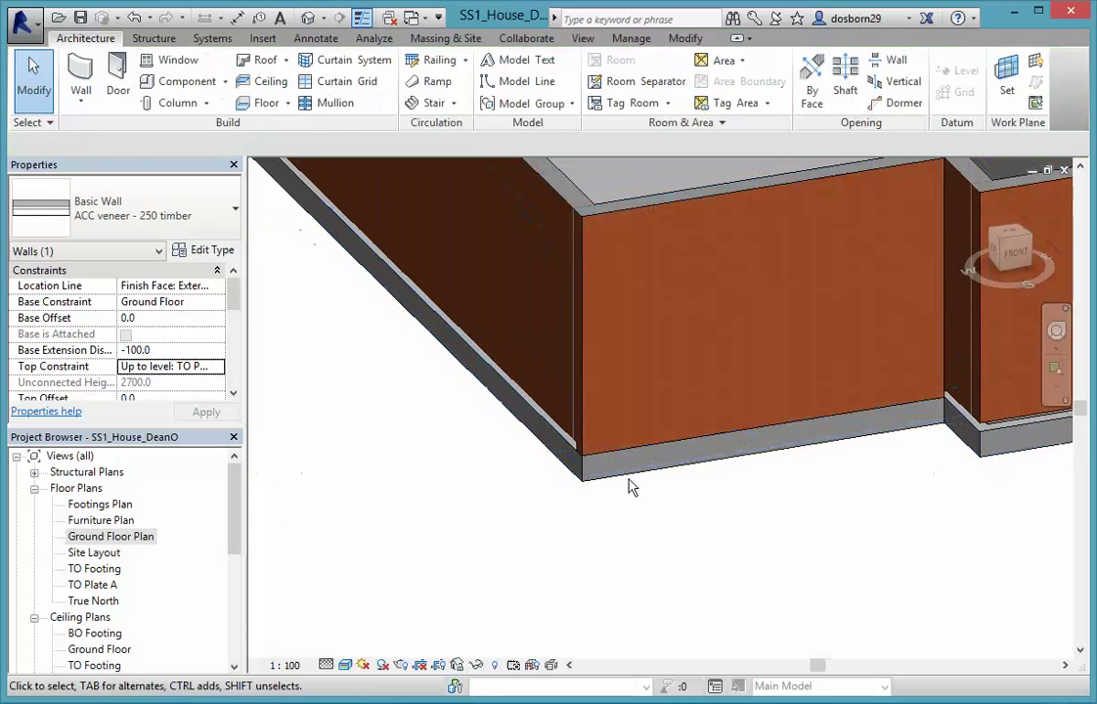
{"action": "left_click", "coordinate": [540, 407]}
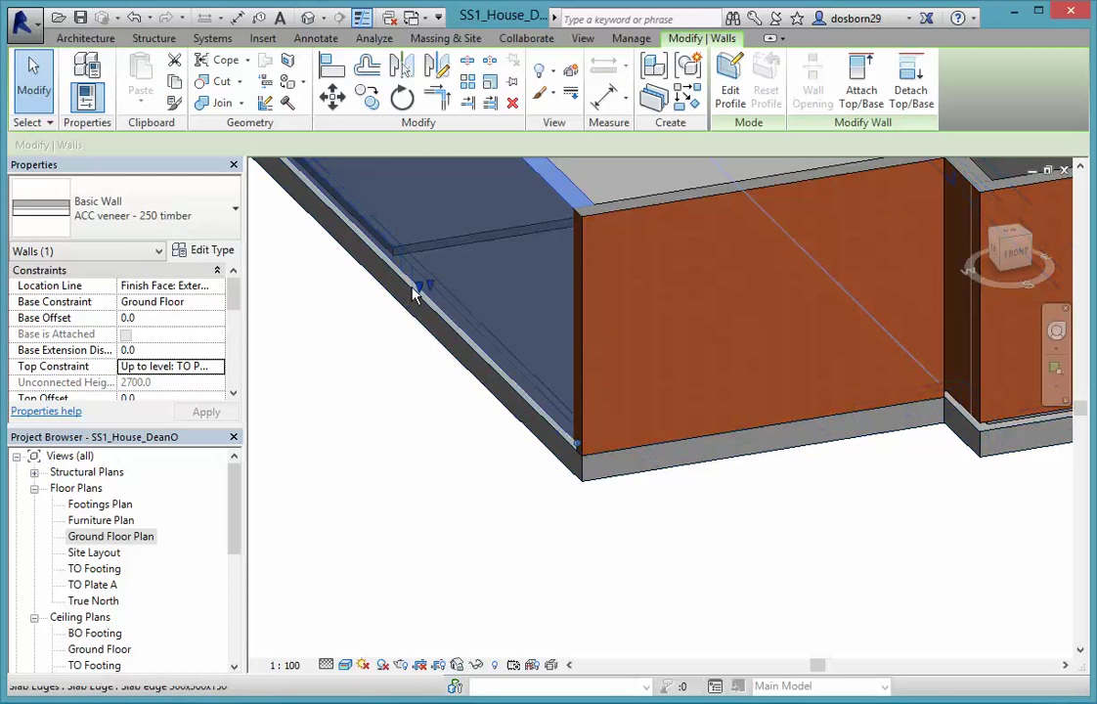
{"action": "mouse_move", "coordinate": [417, 289]}
{"action": "left_mouse_down"}
{"action": "mouse_move", "coordinate": [428, 303]}
{"action": "mouse_move", "coordinate": [430, 289]}
{"action": "left_mouse_up"}
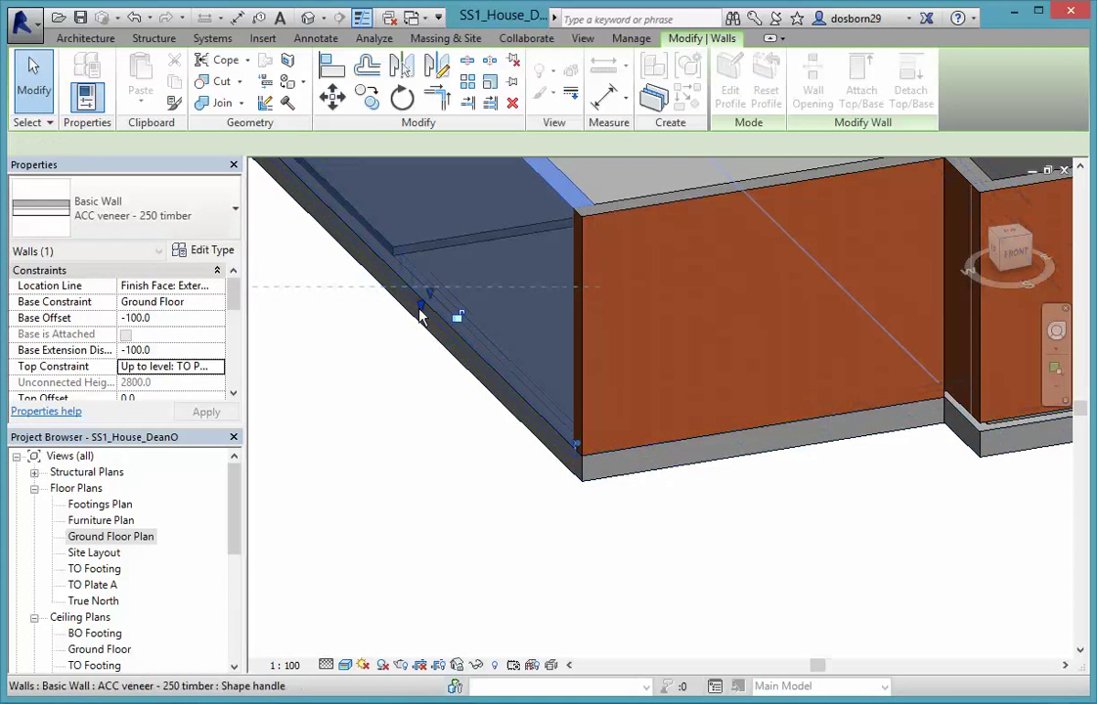
{"action": "left_click", "coordinate": [406, 385]}
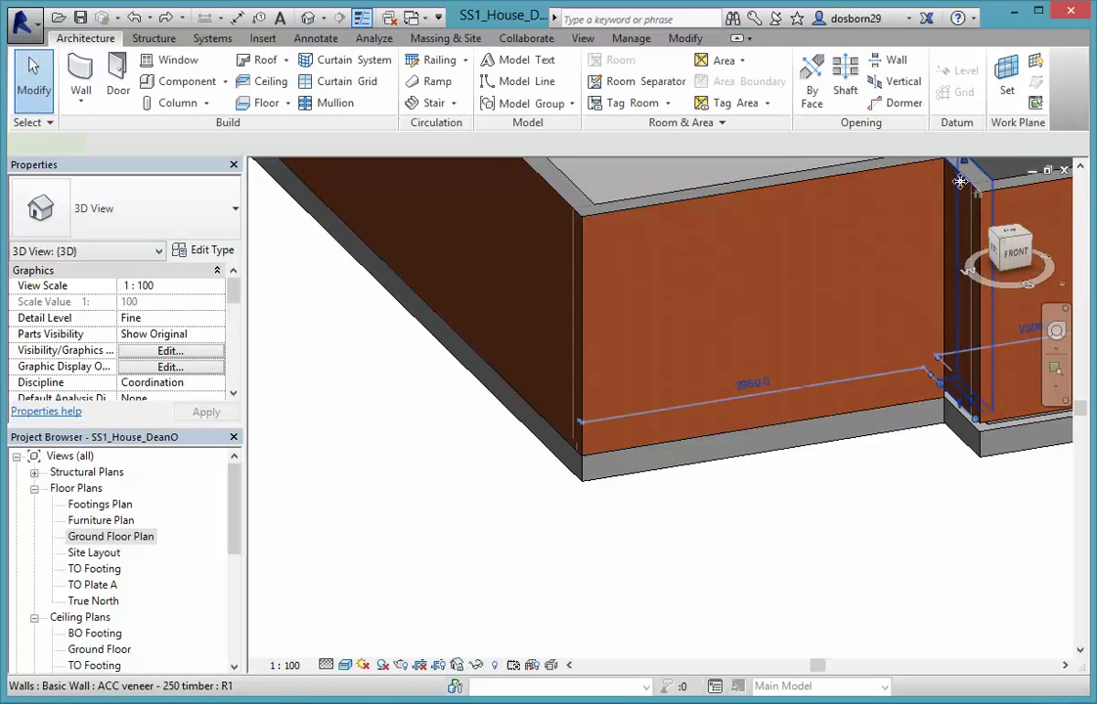
Extend the outer layer of the short return wall between the two front walls 100 down onto the rebate.
{"action": "left_click", "coordinate": [962, 391]}
{"action": "left_click_drag", "start_coordinate": [963, 401], "coordinate": [965, 418]}
{"action": "scroll", "coordinate": [966, 419], "scroll_direction": "up", "scroll_amount": 4}
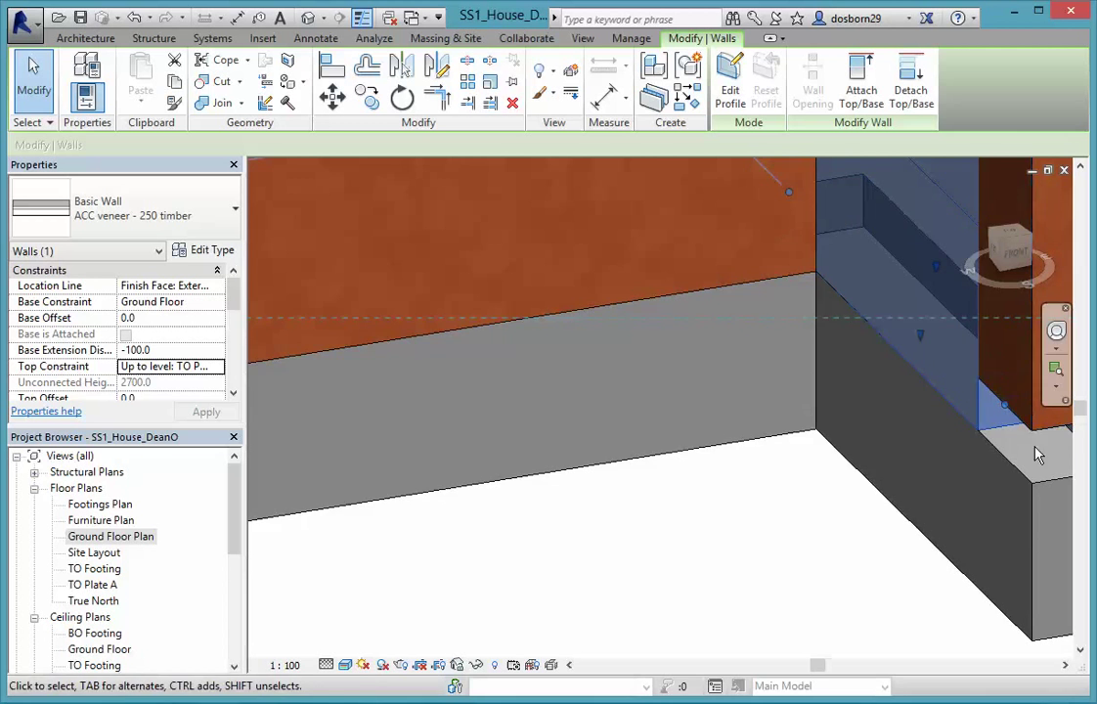
Extend the base of the stepped front wall's outer layer beside the short return 100 down into the slab edge rebate.
{"action": "middle_click_drag", "start_coordinate": [1036, 451], "coordinate": [710, 399]}
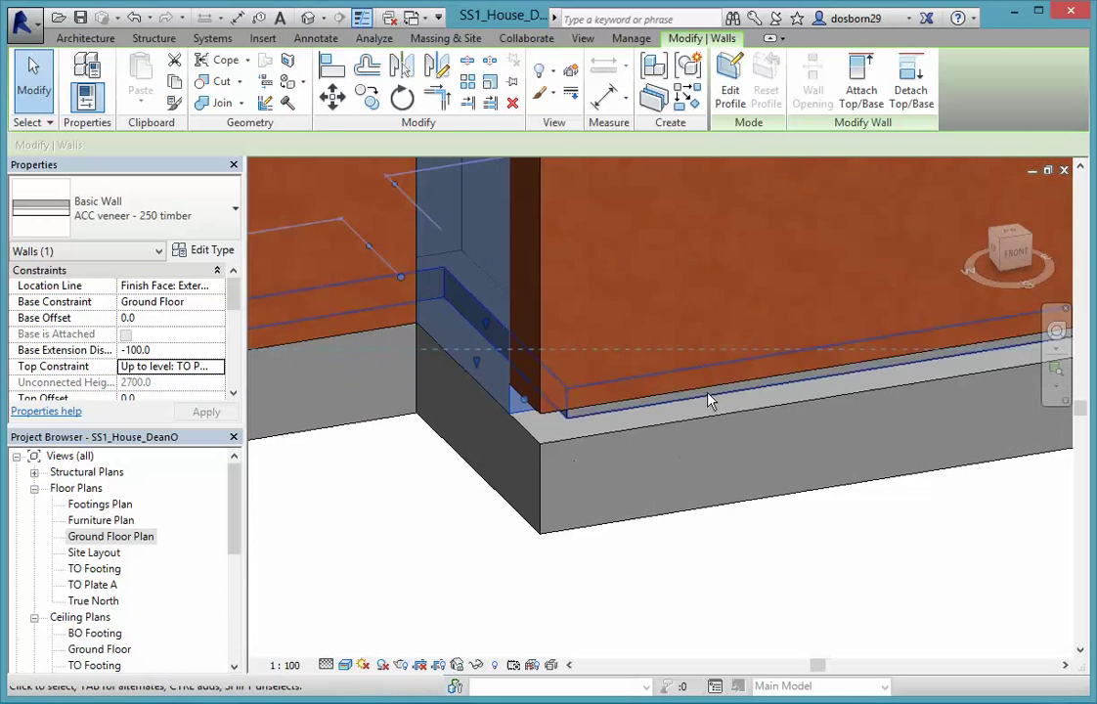
{"action": "left_click", "coordinate": [654, 394]}
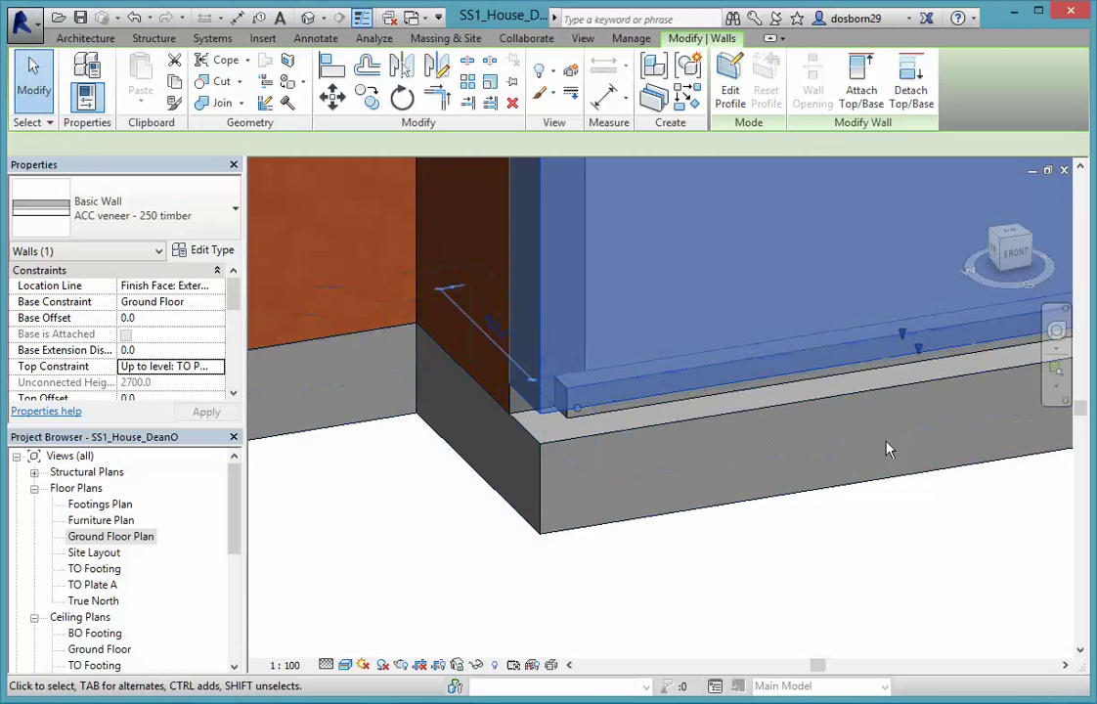
{"action": "left_click_drag", "start_coordinate": [923, 352], "coordinate": [918, 384]}
Extend the outer layer of the long wall on the house's east side 100 down into the slab edge rebate.
{"action": "middle_click_drag", "start_coordinate": [1001, 471], "coordinate": [674, 477]}
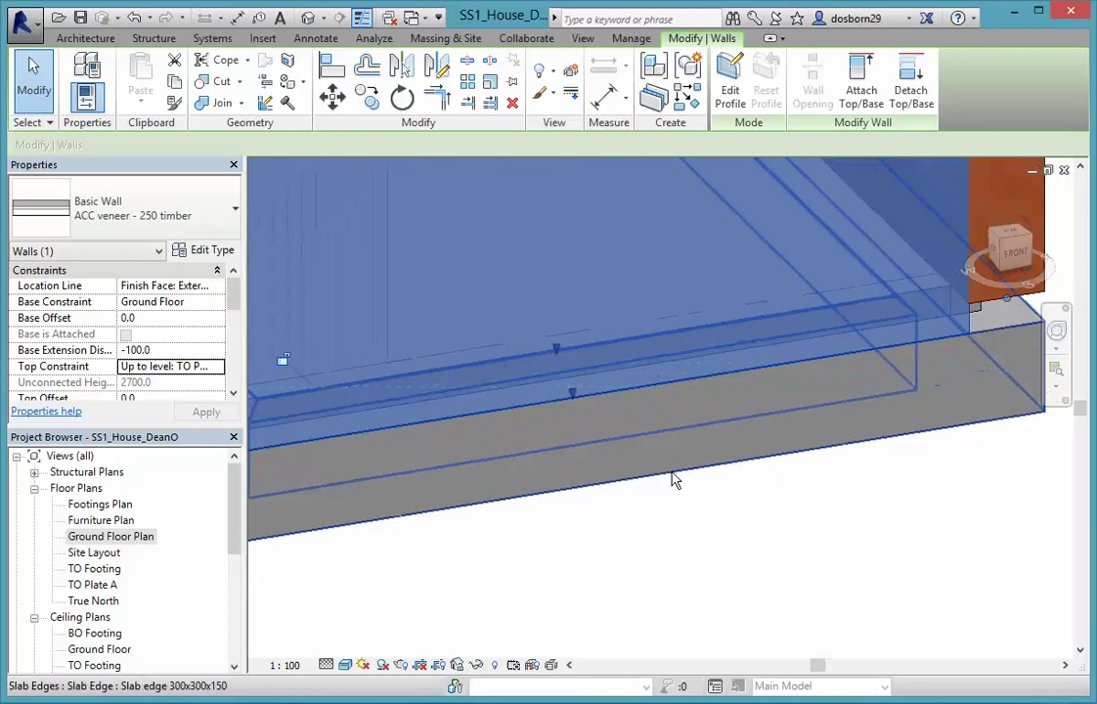
{"action": "middle_click_drag", "start_coordinate": [1034, 448], "coordinate": [861, 487]}
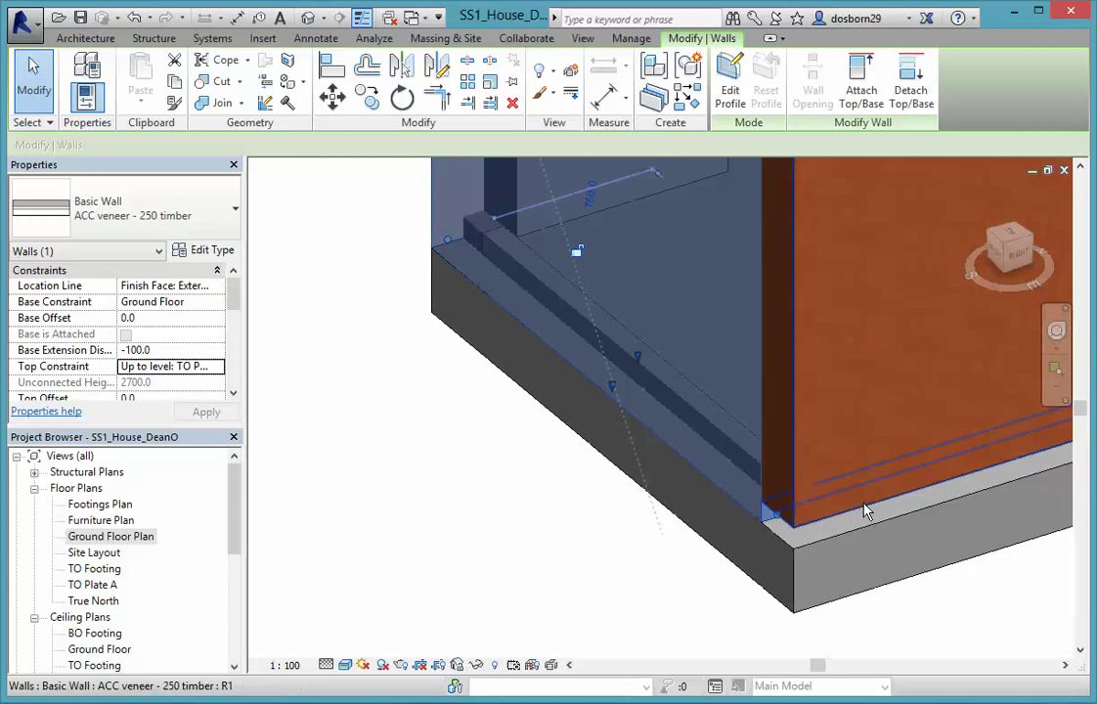
{"action": "scroll", "coordinate": [865, 511], "scroll_direction": "up", "scroll_amount": 2}
{"action": "scroll", "coordinate": [999, 521], "scroll_direction": "down", "scroll_amount": 3}
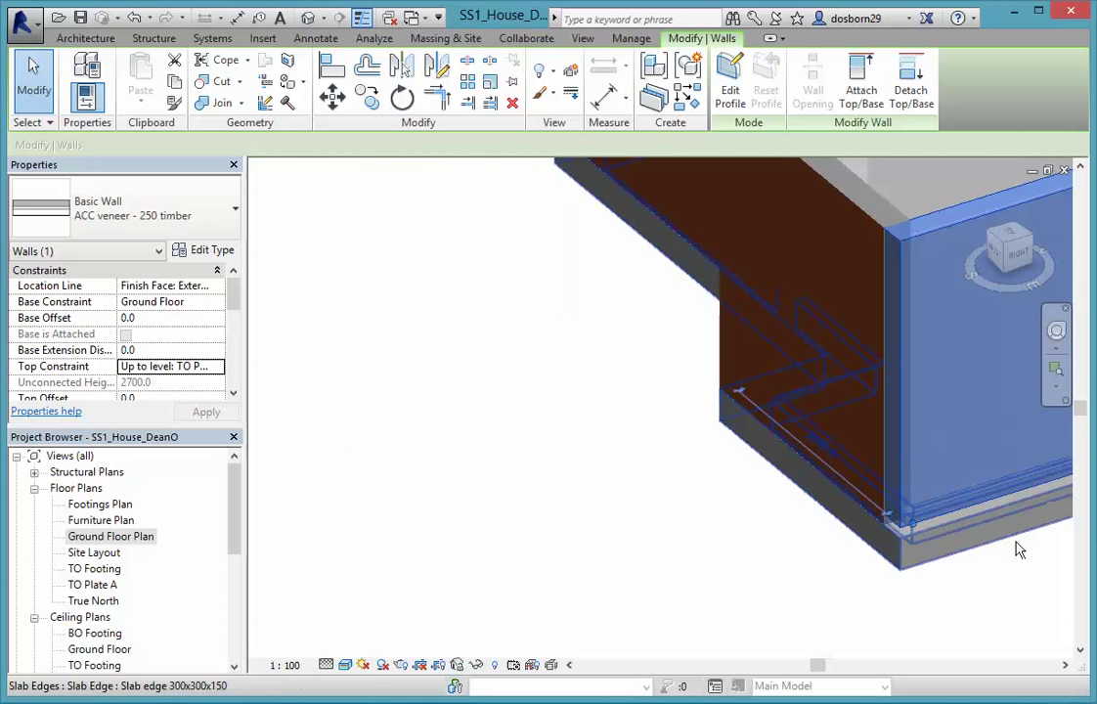
{"action": "middle_click_drag", "start_coordinate": [1016, 544], "coordinate": [799, 575]}
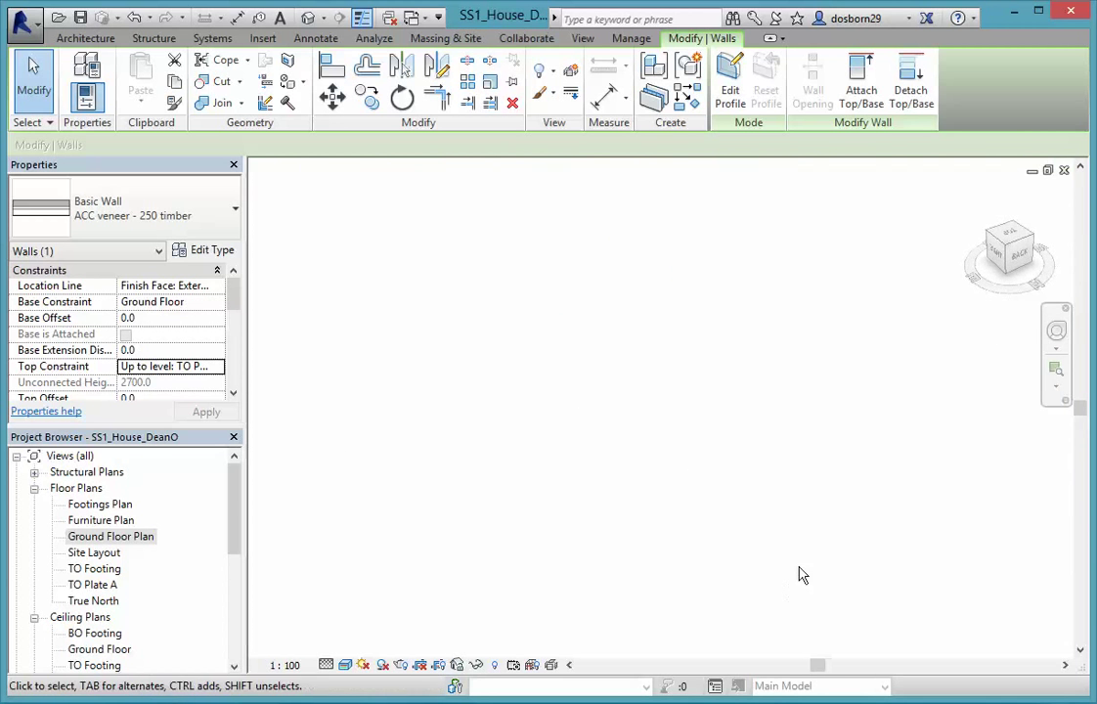
{"action": "scroll", "coordinate": [864, 503], "scroll_direction": "down", "scroll_amount": 5}
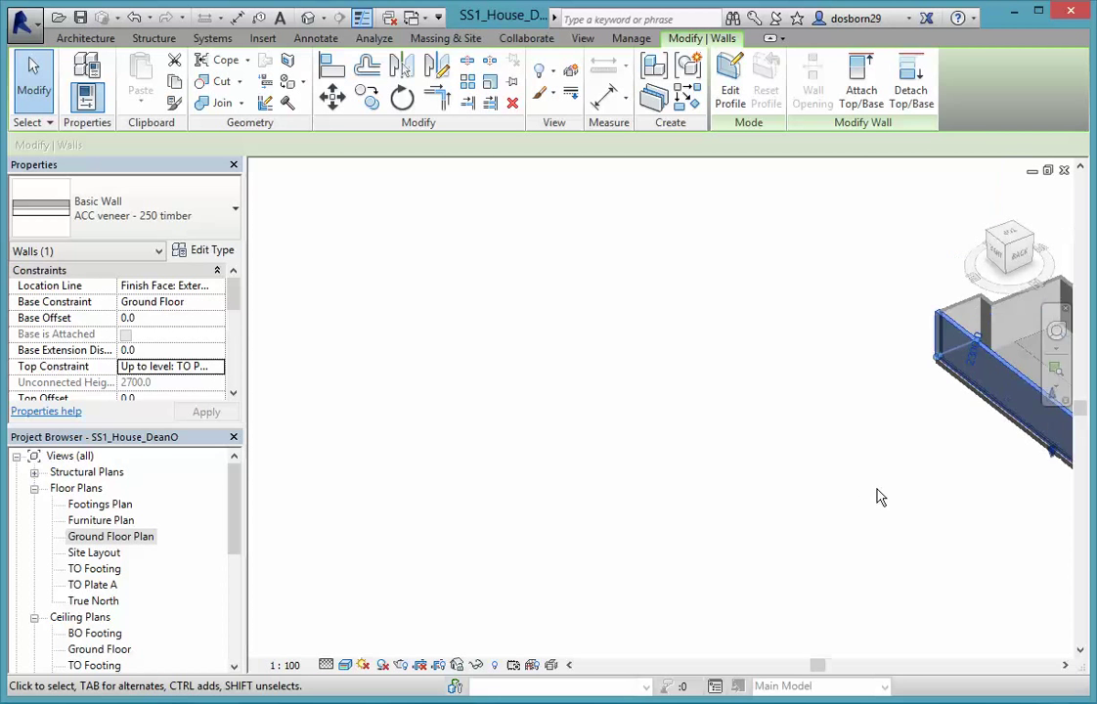
{"action": "middle_click_drag", "start_coordinate": [982, 503], "coordinate": [821, 497]}
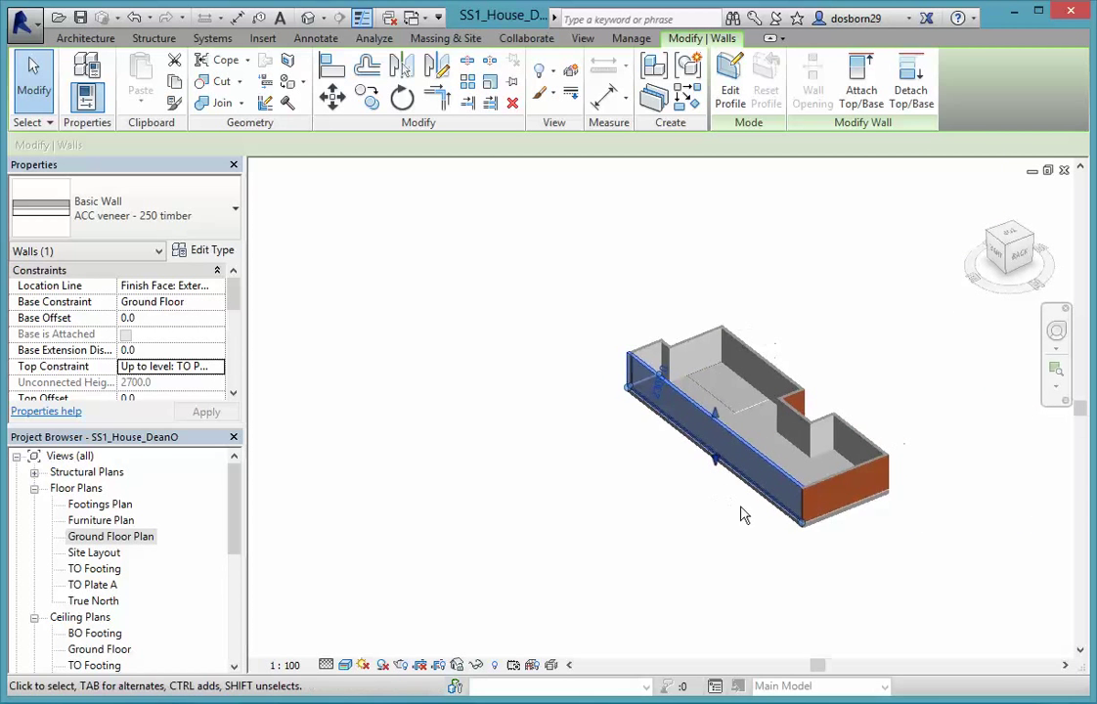
{"action": "scroll", "coordinate": [714, 494], "scroll_direction": "up", "scroll_amount": 3}
{"action": "scroll", "coordinate": [762, 373], "scroll_direction": "up", "scroll_amount": 4}
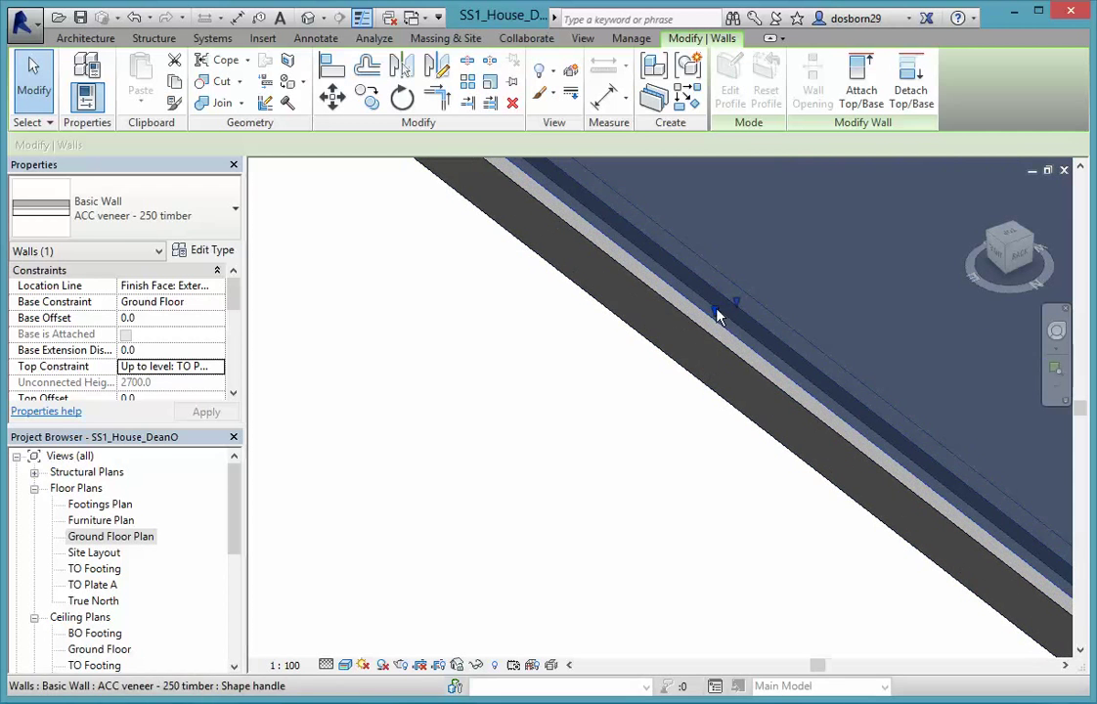
{"action": "left_click_drag", "start_coordinate": [720, 312], "coordinate": [725, 363]}
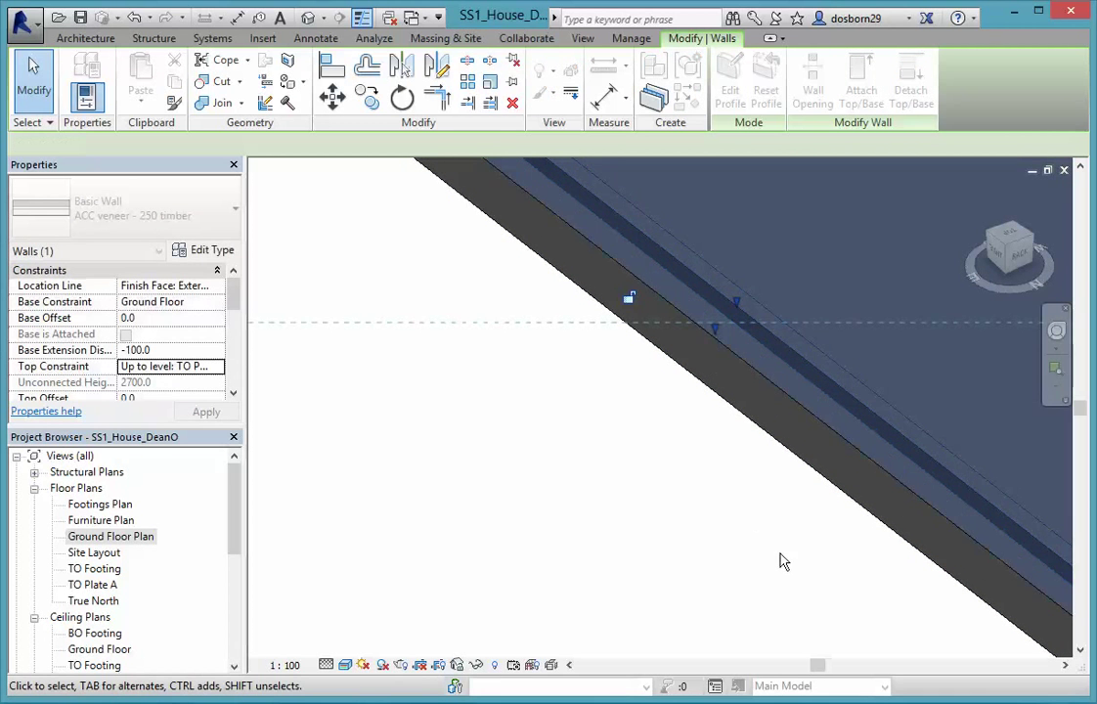
Extend the outer layer of the back wall 100 down into the slab edge rebate.
{"action": "middle_click_drag", "start_coordinate": [790, 560], "coordinate": [732, 526], "text": "shift"}
{"action": "middle_click_drag", "start_coordinate": [782, 583], "coordinate": [802, 350]}
{"action": "scroll", "coordinate": [760, 543], "scroll_direction": "up", "scroll_amount": 2}
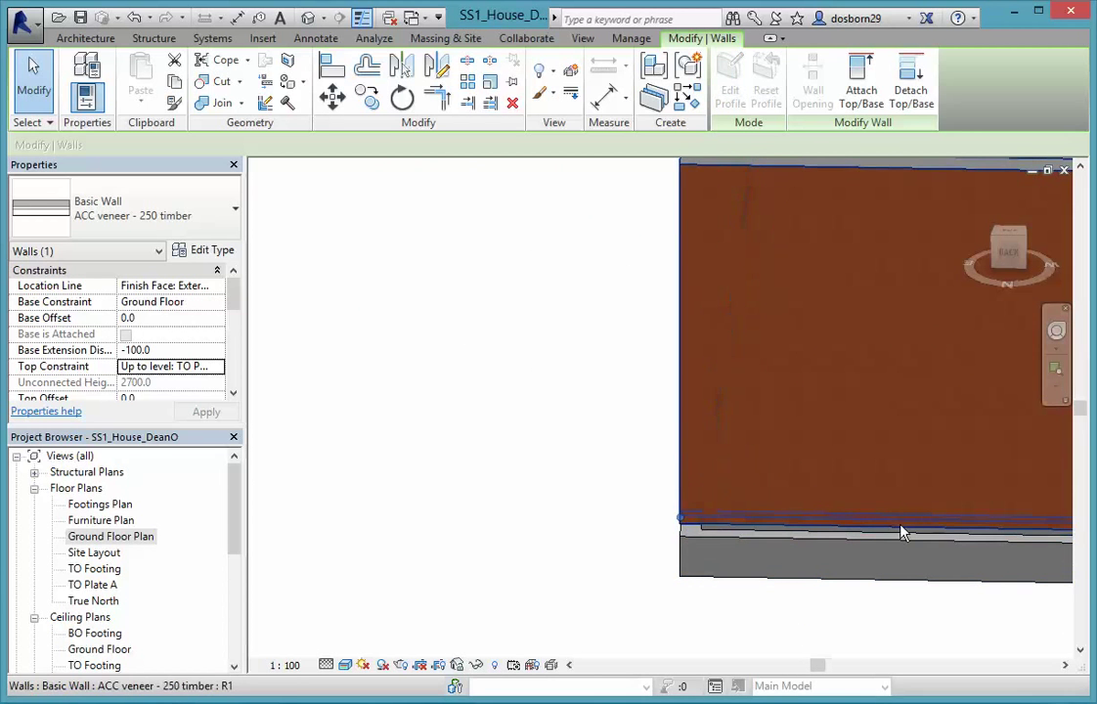
{"action": "left_click", "coordinate": [691, 457]}
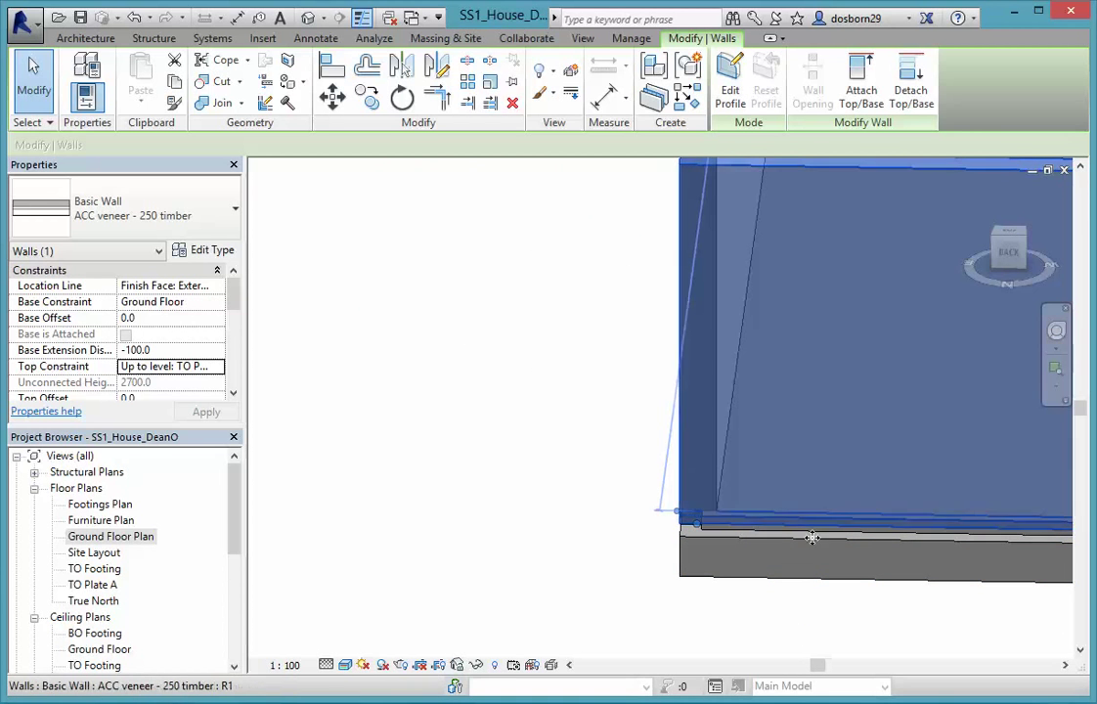
{"action": "middle_click_drag", "start_coordinate": [946, 561], "coordinate": [872, 579], "text": "shift"}
{"action": "scroll", "coordinate": [1012, 568], "scroll_direction": "down", "scroll_amount": 1}
{"action": "scroll", "coordinate": [926, 568], "scroll_direction": "up", "scroll_amount": 5}
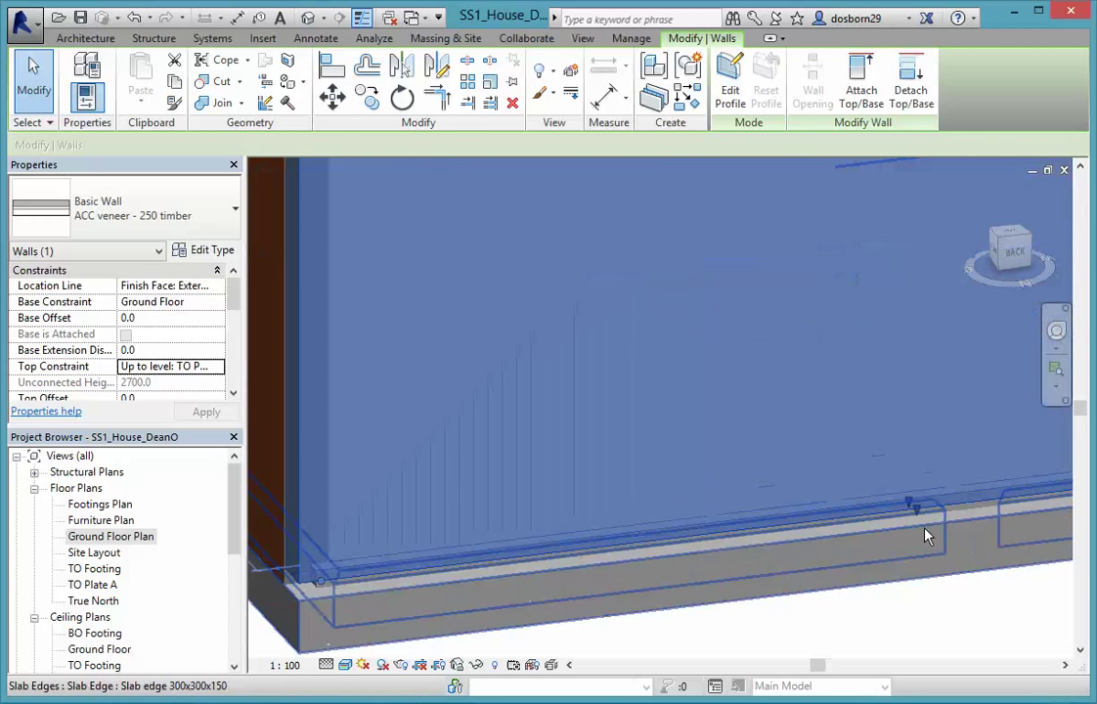
{"action": "left_click_drag", "start_coordinate": [914, 505], "coordinate": [913, 521]}
Extend the outer layer of the west side wall adjoining the back wall 100 down into the slab edge rebate.
{"action": "middle_click_drag", "start_coordinate": [956, 564], "coordinate": [904, 563], "text": "shift"}
{"action": "scroll", "coordinate": [1007, 538], "scroll_direction": "down", "scroll_amount": 5}
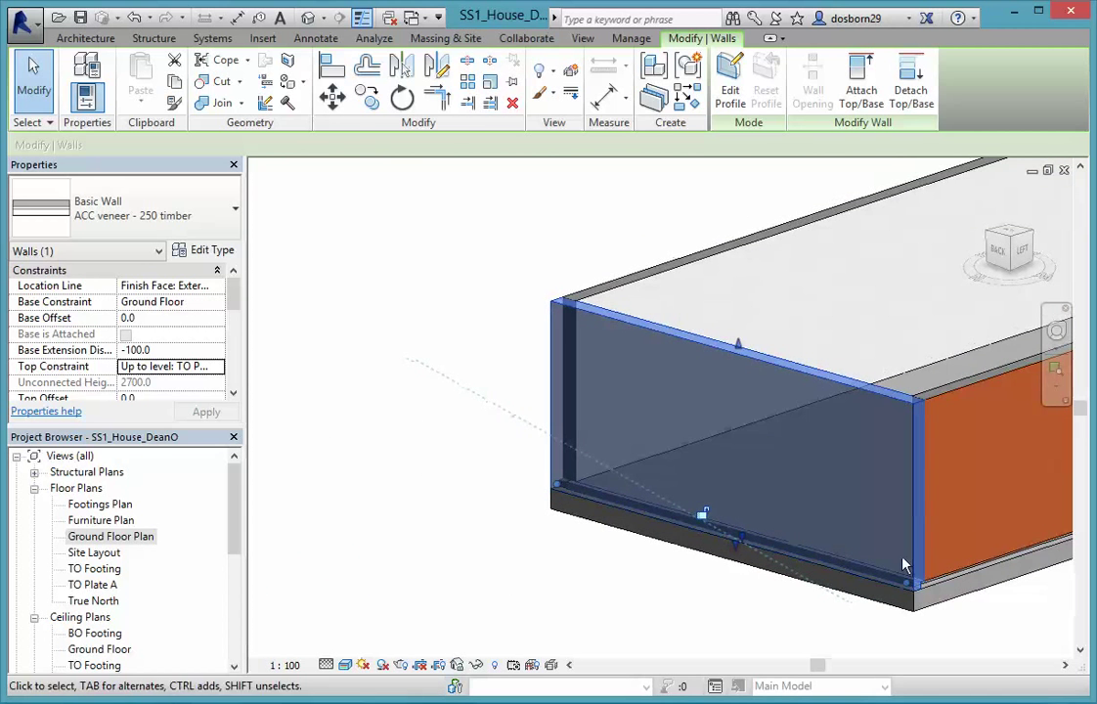
{"action": "left_click", "coordinate": [983, 566]}
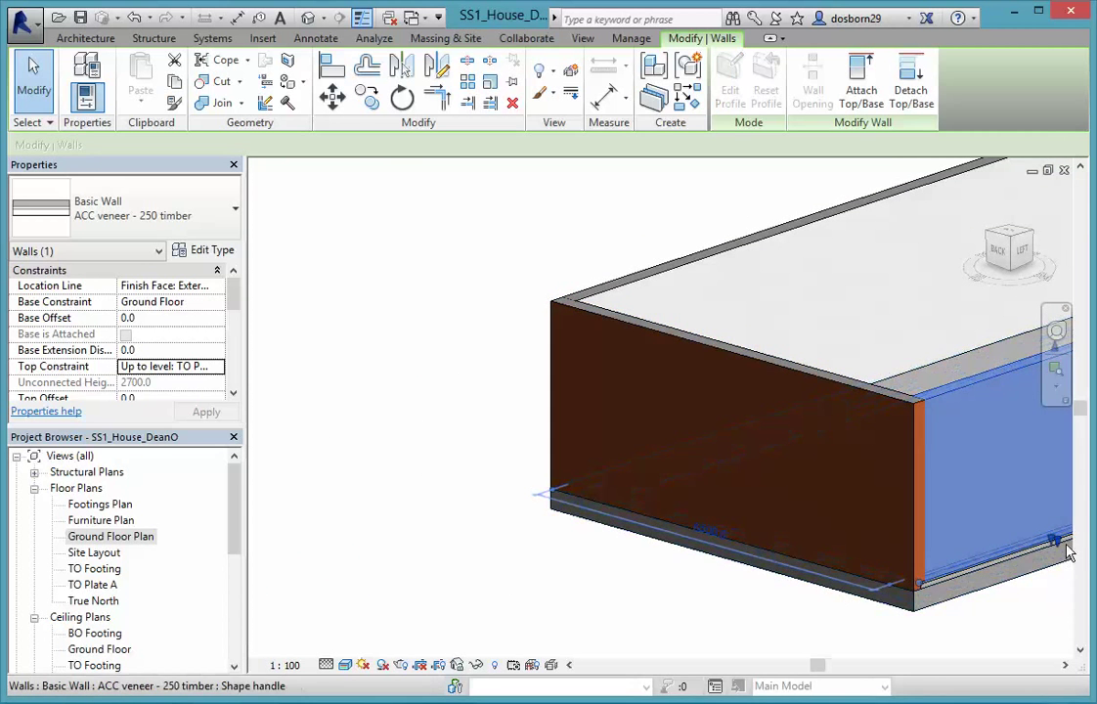
{"action": "left_click_drag", "start_coordinate": [1059, 545], "coordinate": [1058, 548]}
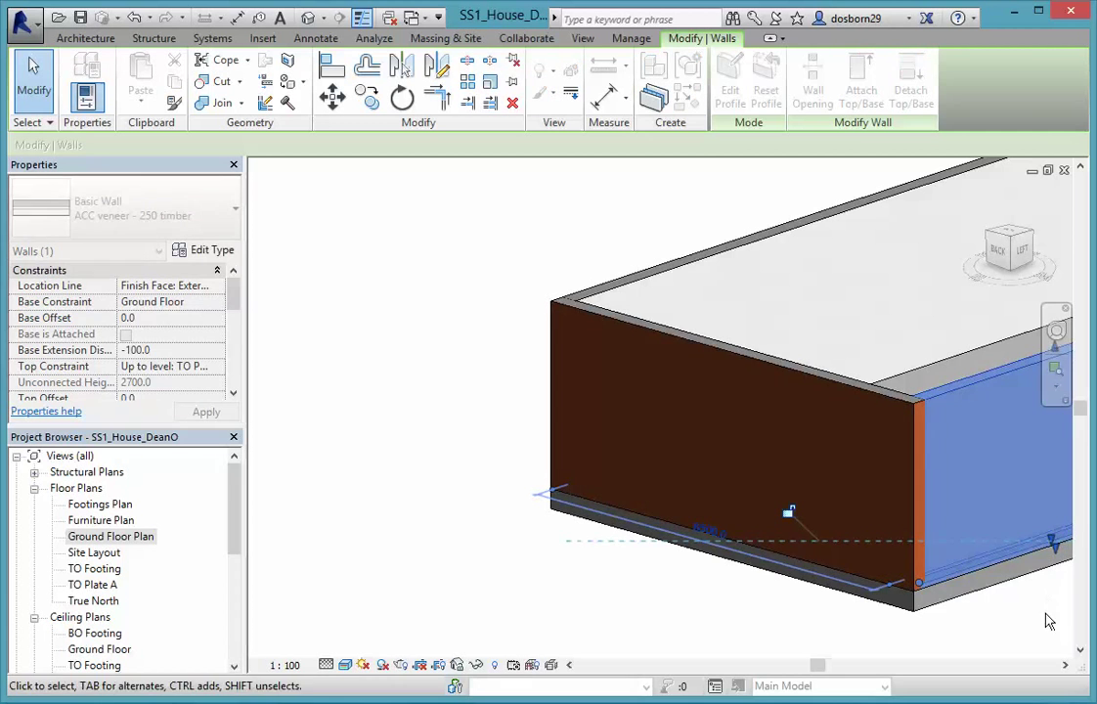
{"action": "middle_click_drag", "start_coordinate": [1056, 624], "coordinate": [489, 566]}
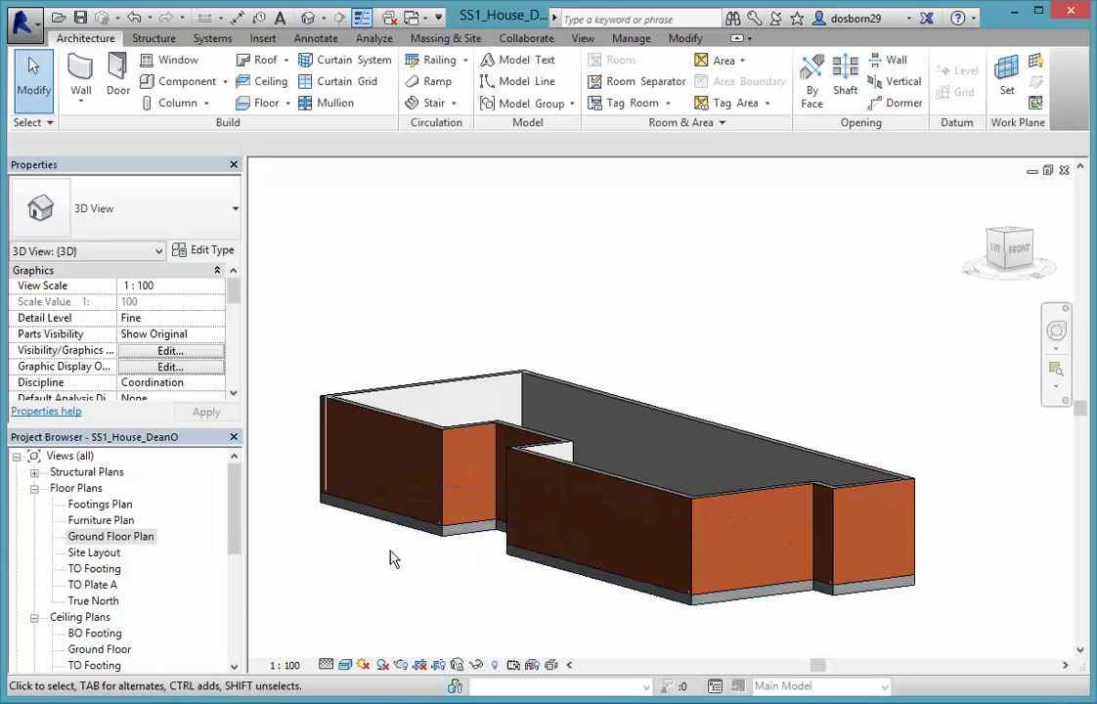
Open the Section 1 view and set its detail level to Fine.
{"action": "left_click_drag", "start_coordinate": [240, 538], "coordinate": [235, 623]}
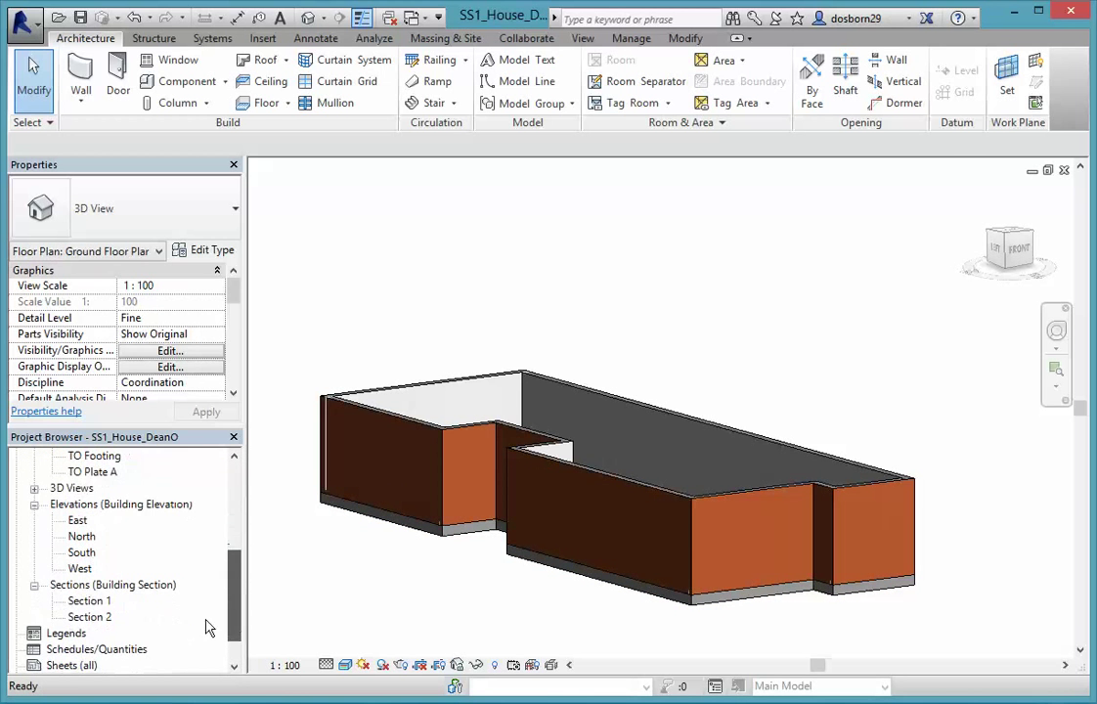
{"action": "double_click", "coordinate": [86, 603]}
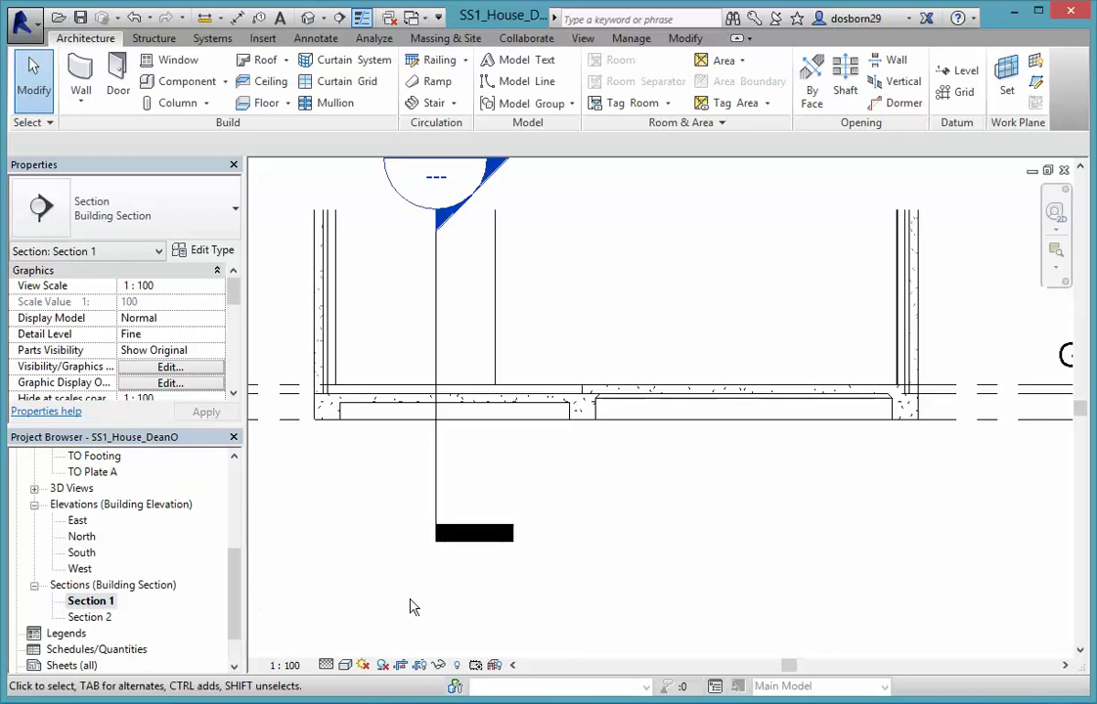
{"action": "scroll", "coordinate": [403, 458], "scroll_direction": "up", "scroll_amount": 6}
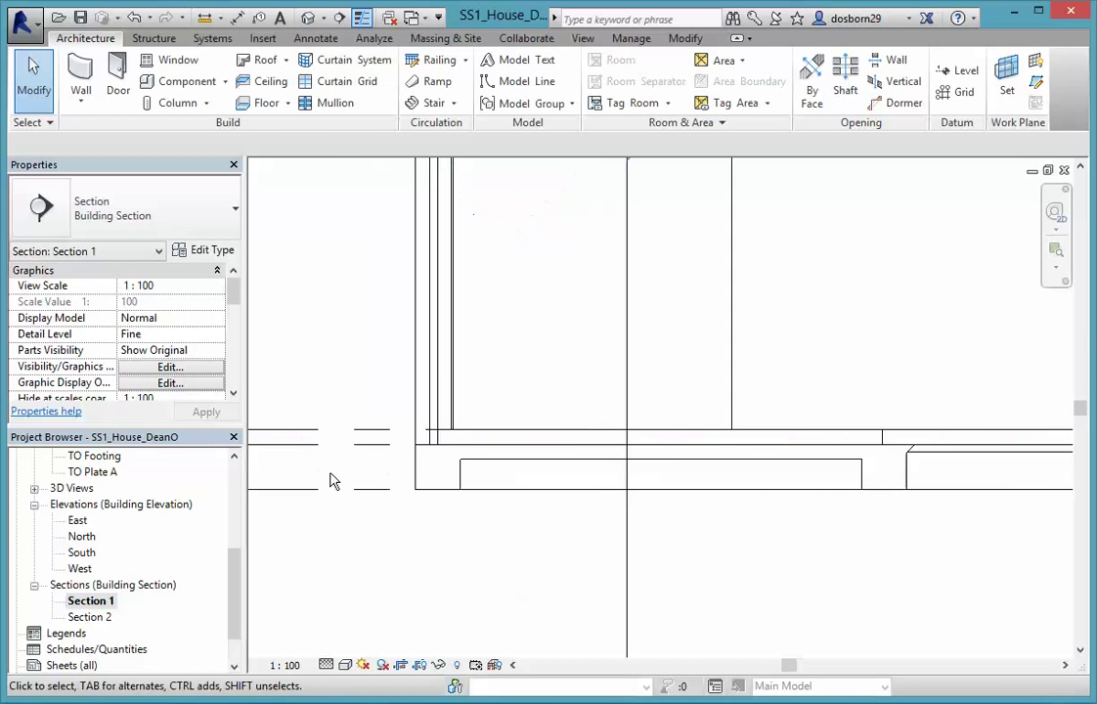
{"action": "left_click", "coordinate": [327, 667]}
{"action": "left_click", "coordinate": [348, 643]}
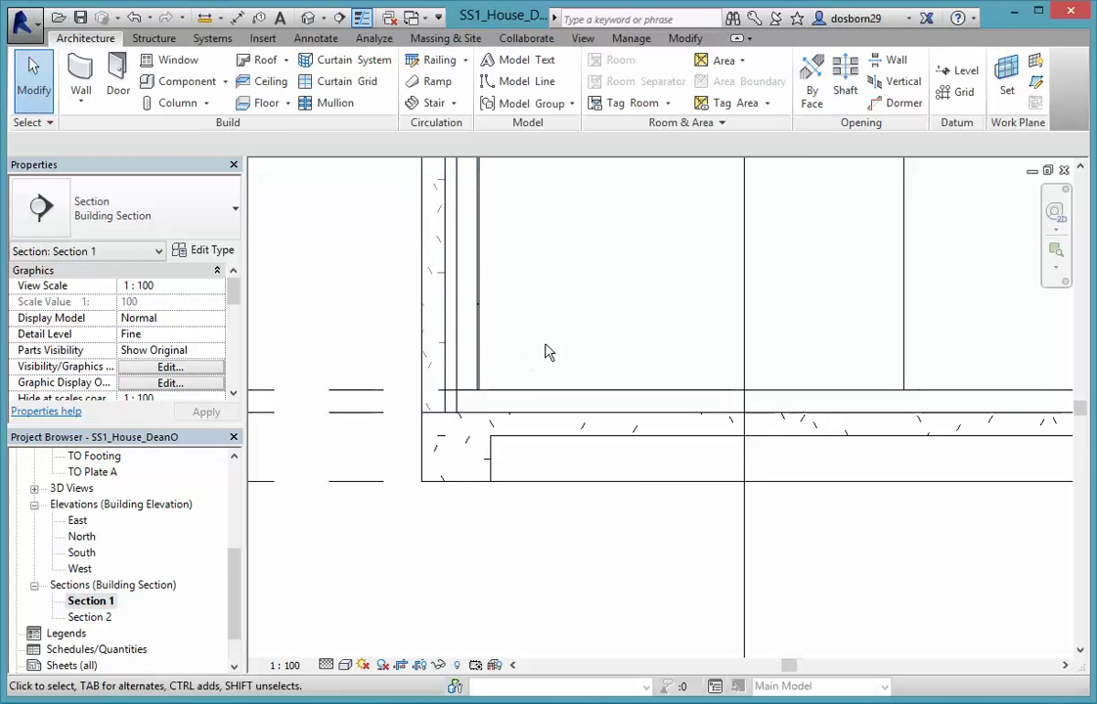
Show the section's crop region and raise its upper edge above the TO Plate A level.
{"action": "scroll", "coordinate": [550, 347], "scroll_direction": "down", "scroll_amount": 2}
{"action": "middle_click_drag", "start_coordinate": [621, 349], "coordinate": [613, 404]}
{"action": "scroll", "coordinate": [582, 440], "scroll_direction": "down", "scroll_amount": 1}
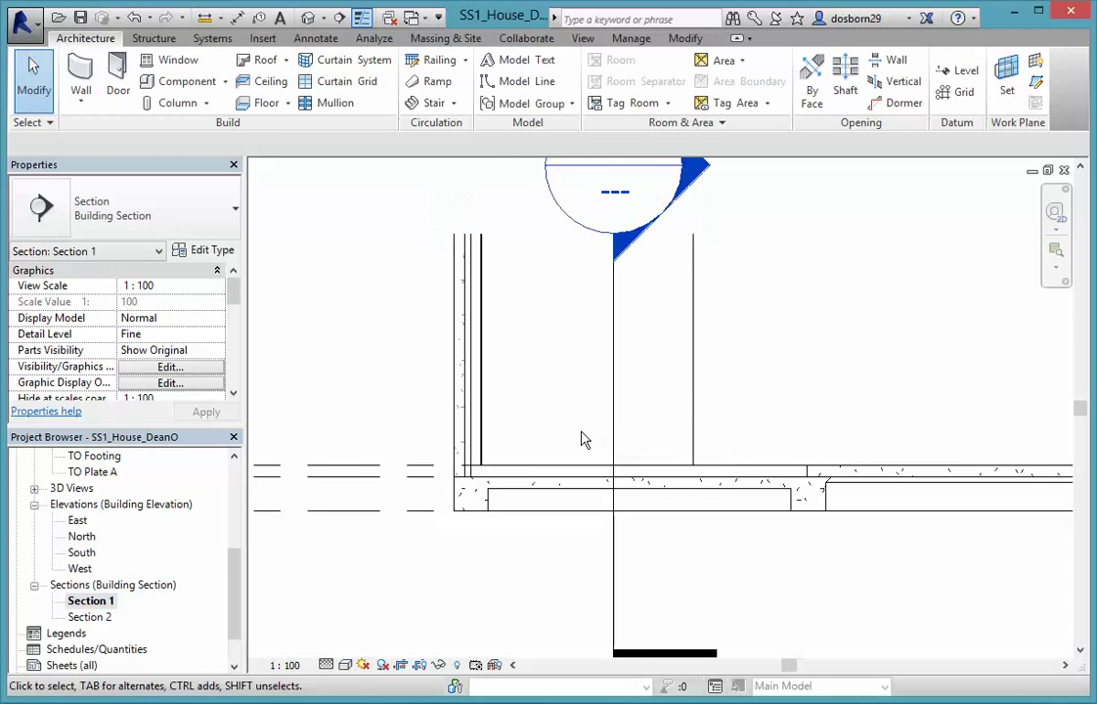
{"action": "scroll", "coordinate": [616, 352], "scroll_direction": "down", "scroll_amount": 2}
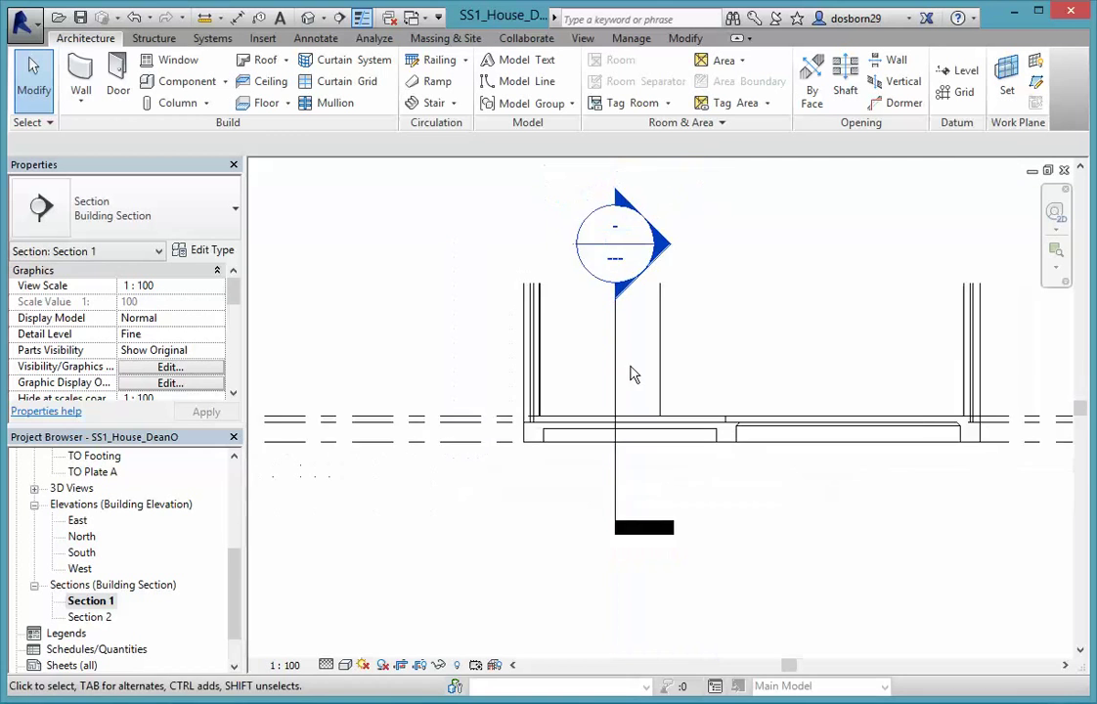
{"action": "left_click", "coordinate": [421, 666]}
{"action": "scroll", "coordinate": [505, 581], "scroll_direction": "down", "scroll_amount": 1}
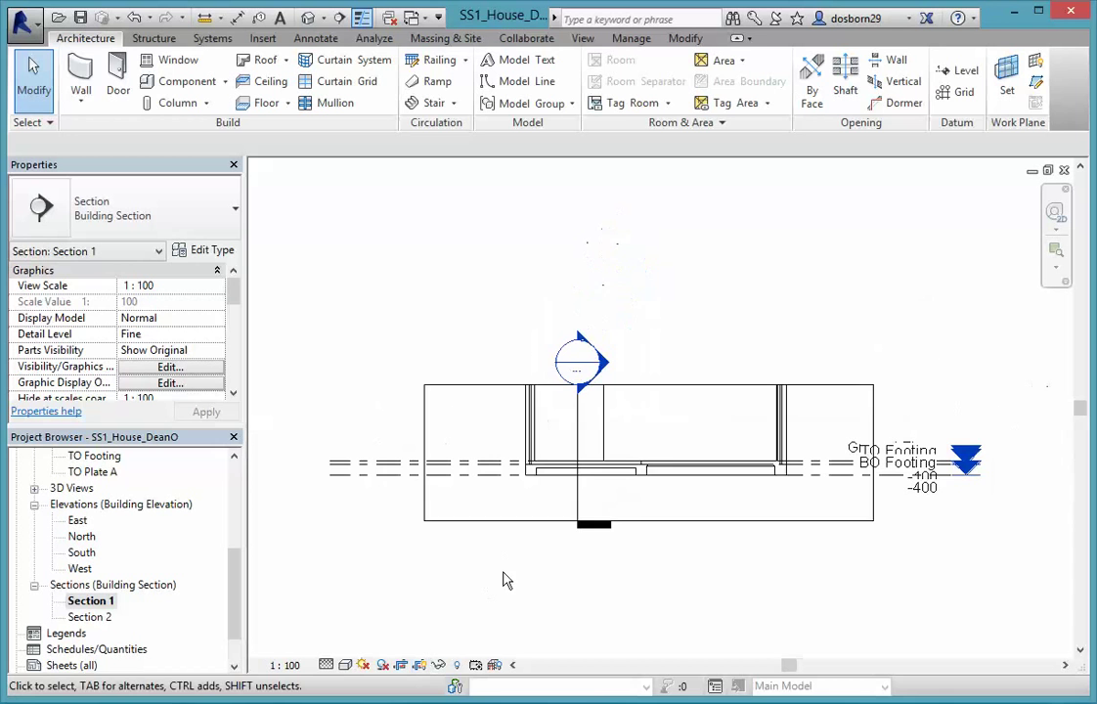
{"action": "left_click", "coordinate": [669, 383]}
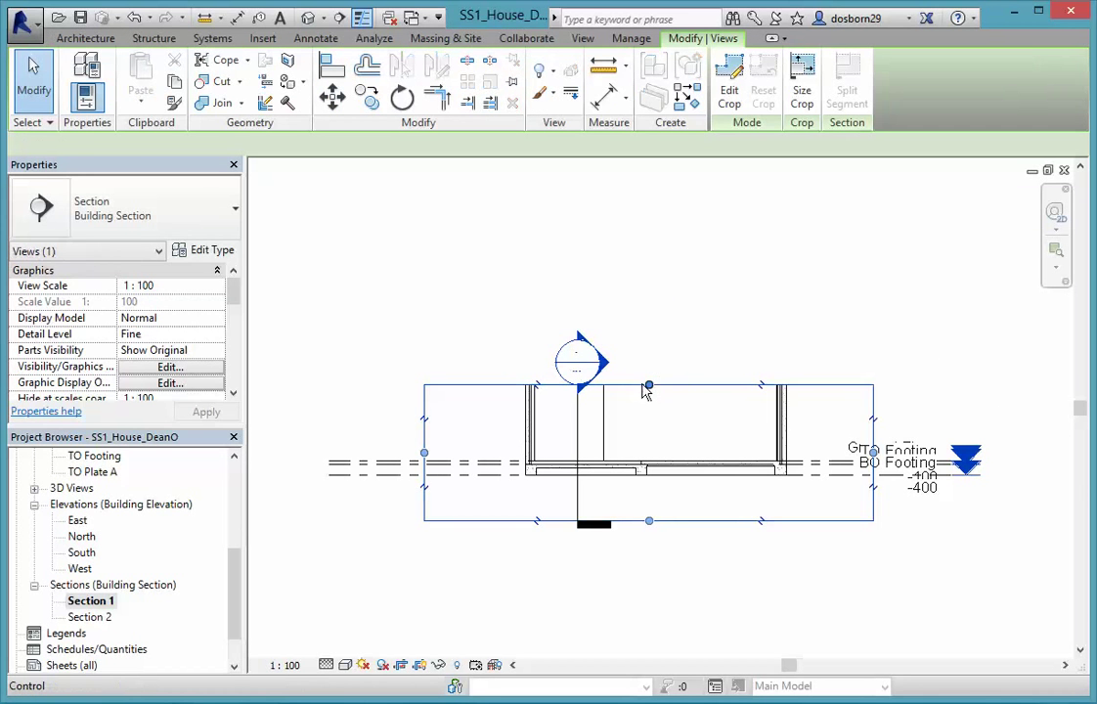
{"action": "left_click_drag", "start_coordinate": [647, 365], "coordinate": [644, 291]}
{"action": "left_click", "coordinate": [635, 579]}
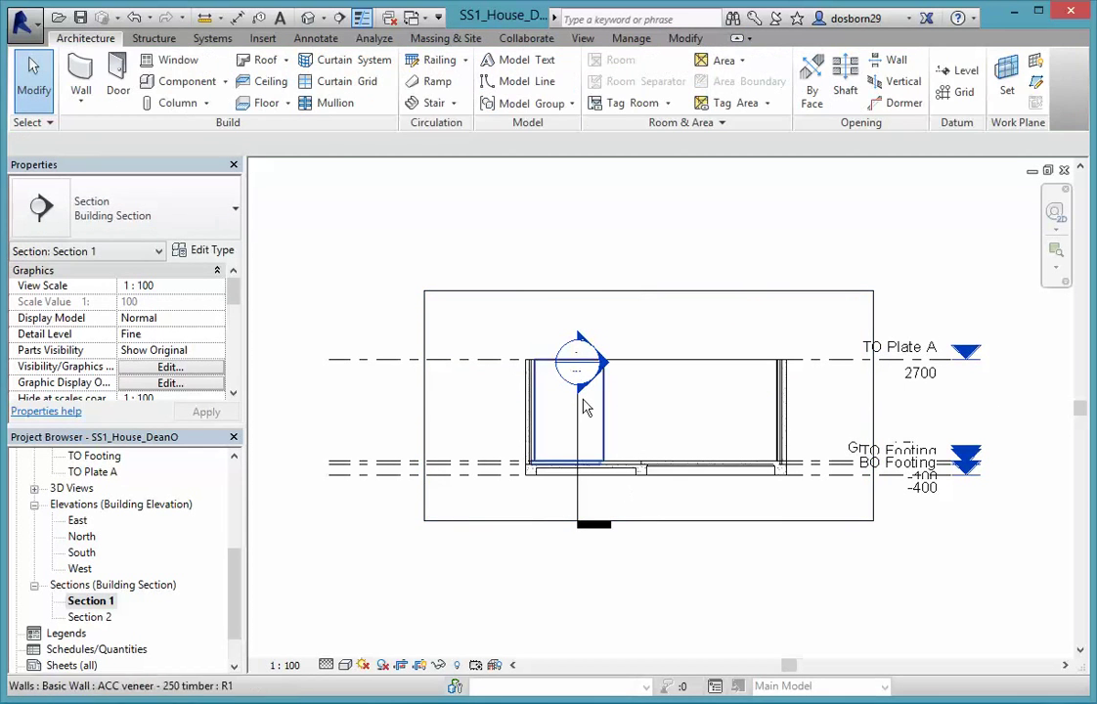
Examine in Section 1 how the exterior wall's outer layer sits in the slab edge rebate.
{"action": "scroll", "coordinate": [577, 400], "scroll_direction": "up", "scroll_amount": 2}
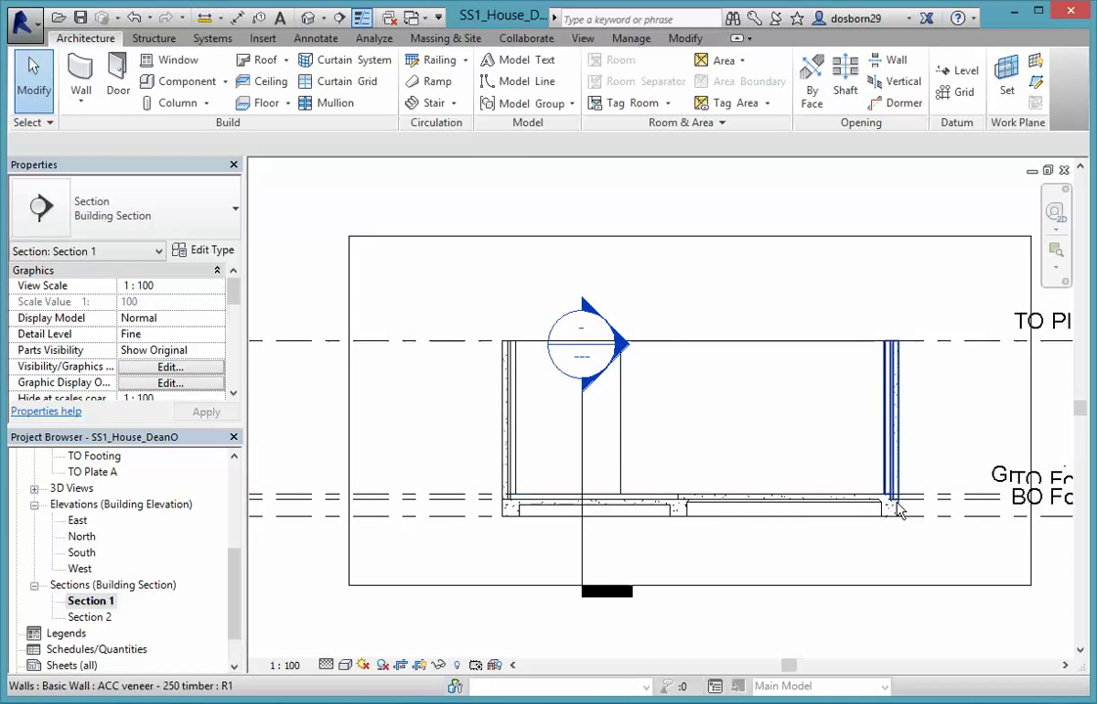
{"action": "scroll", "coordinate": [902, 512], "scroll_direction": "up", "scroll_amount": 5}
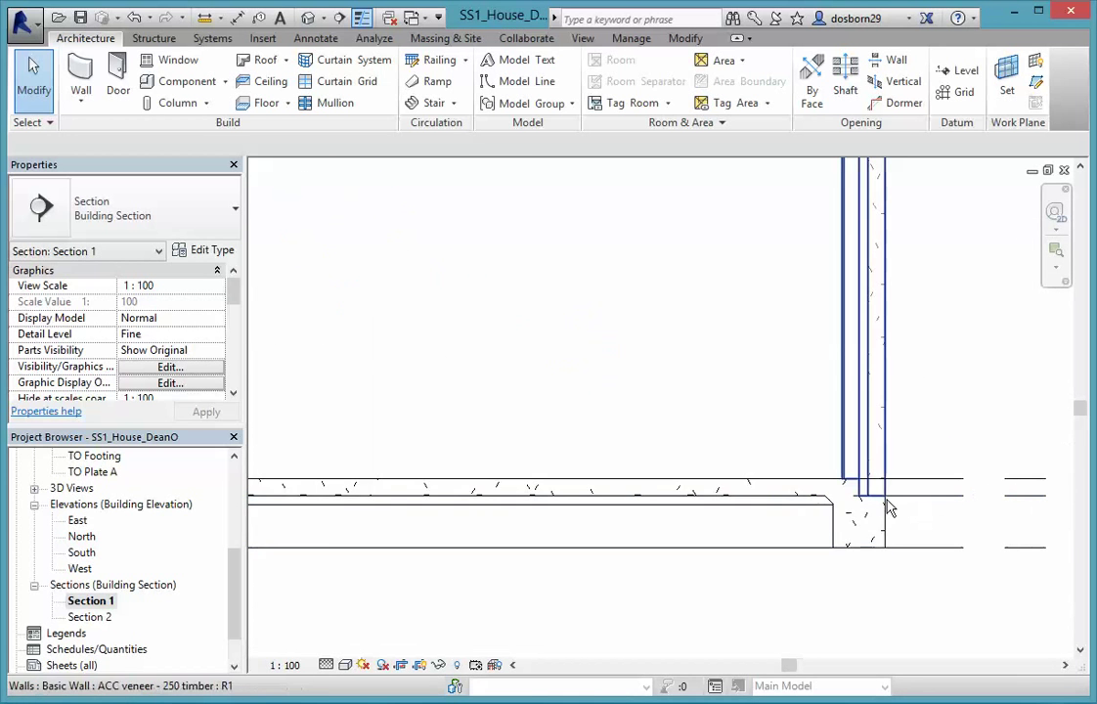
{"action": "scroll", "coordinate": [890, 506], "scroll_direction": "down", "scroll_amount": 10}
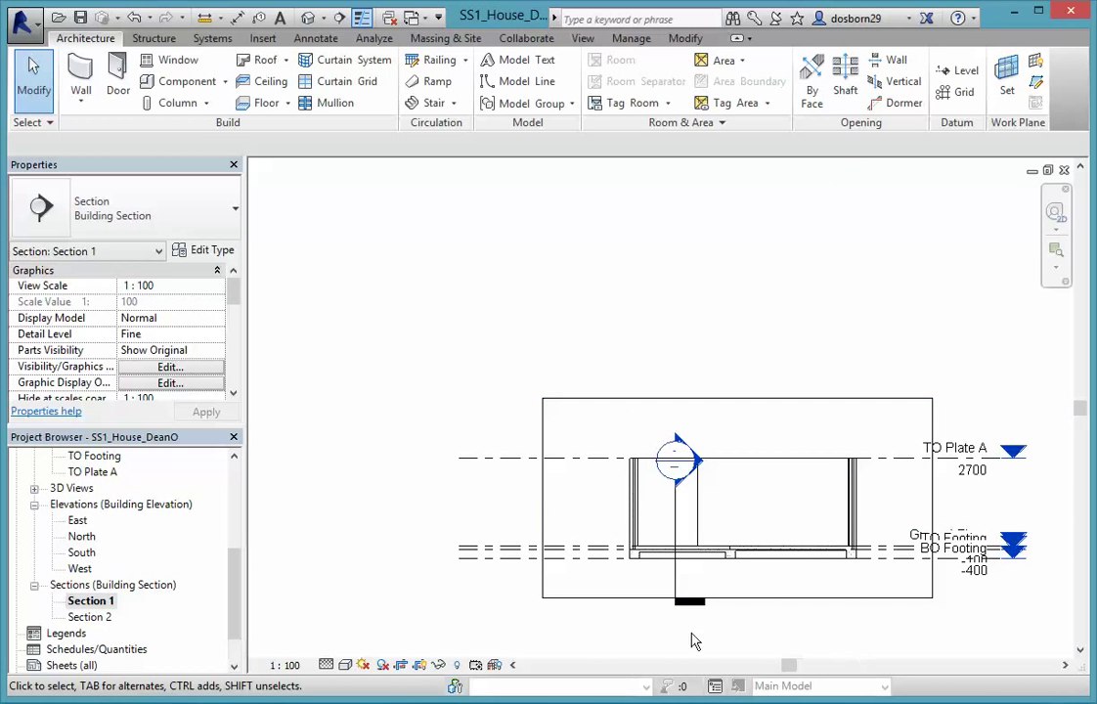
Return to the default 3D view and start a wall using the Brick veneer - 250 timber type.
{"action": "left_click", "coordinate": [308, 17]}
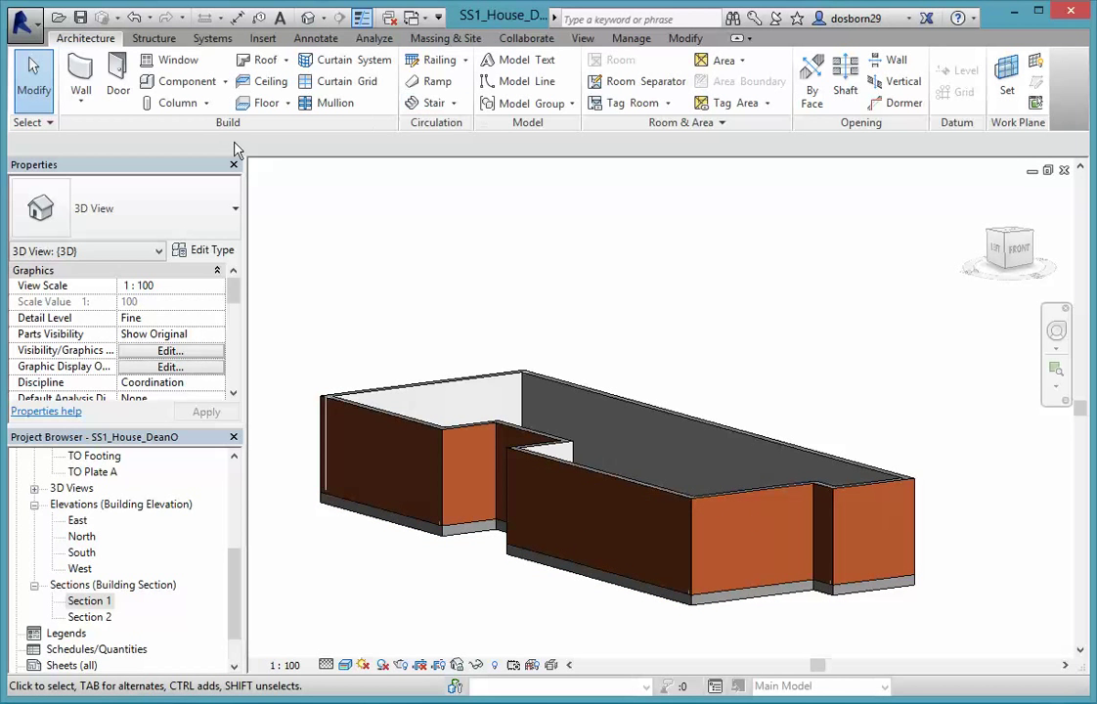
{"action": "left_click", "coordinate": [82, 80]}
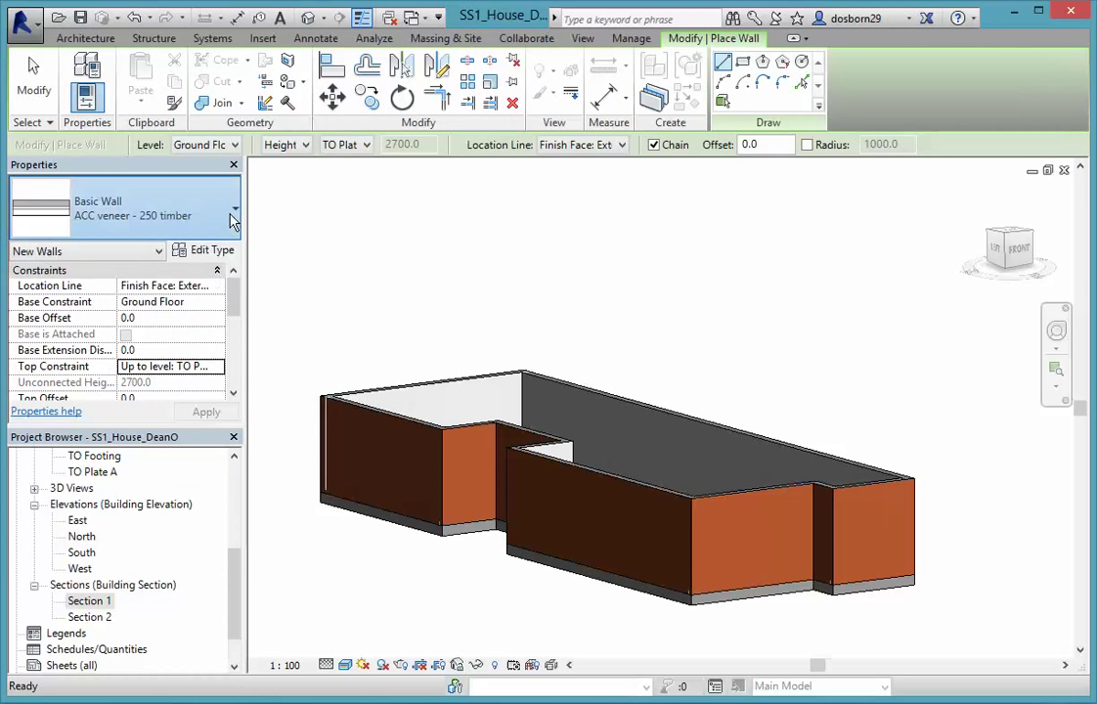
{"action": "left_click", "coordinate": [161, 217]}
{"action": "left_click", "coordinate": [113, 318]}
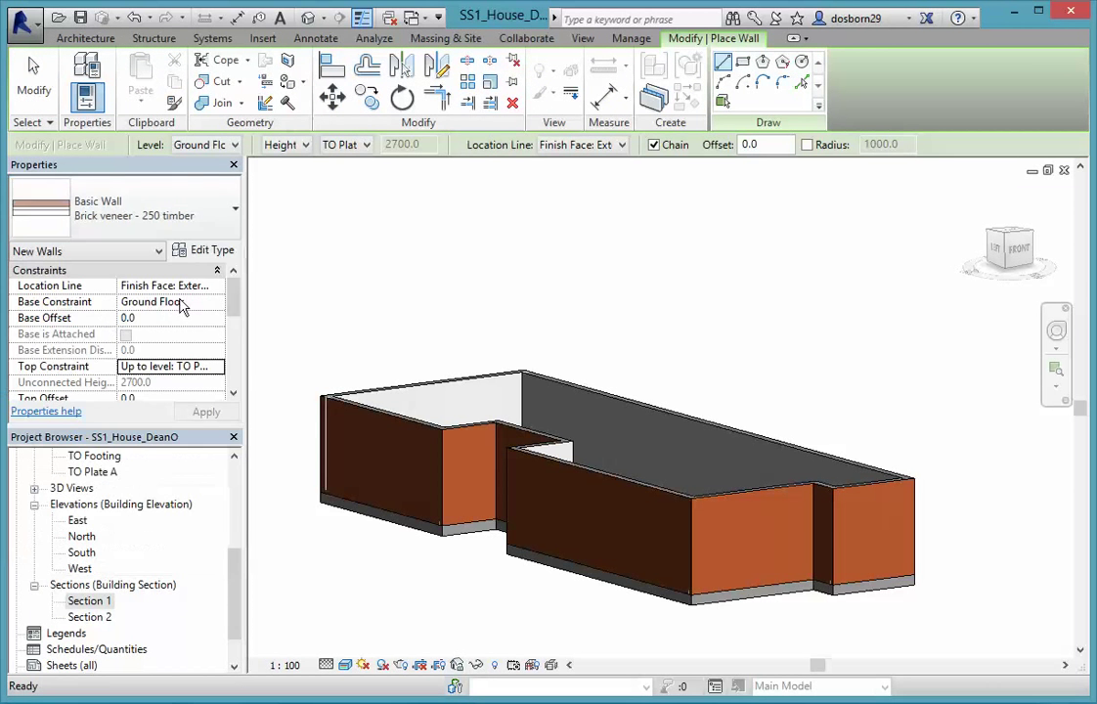
Set the outer Masonry - Brick - Brown layer of the Brick veneer - 250 timber wall type to 100 thick, then leave wall placement.
{"action": "left_click", "coordinate": [213, 249]}
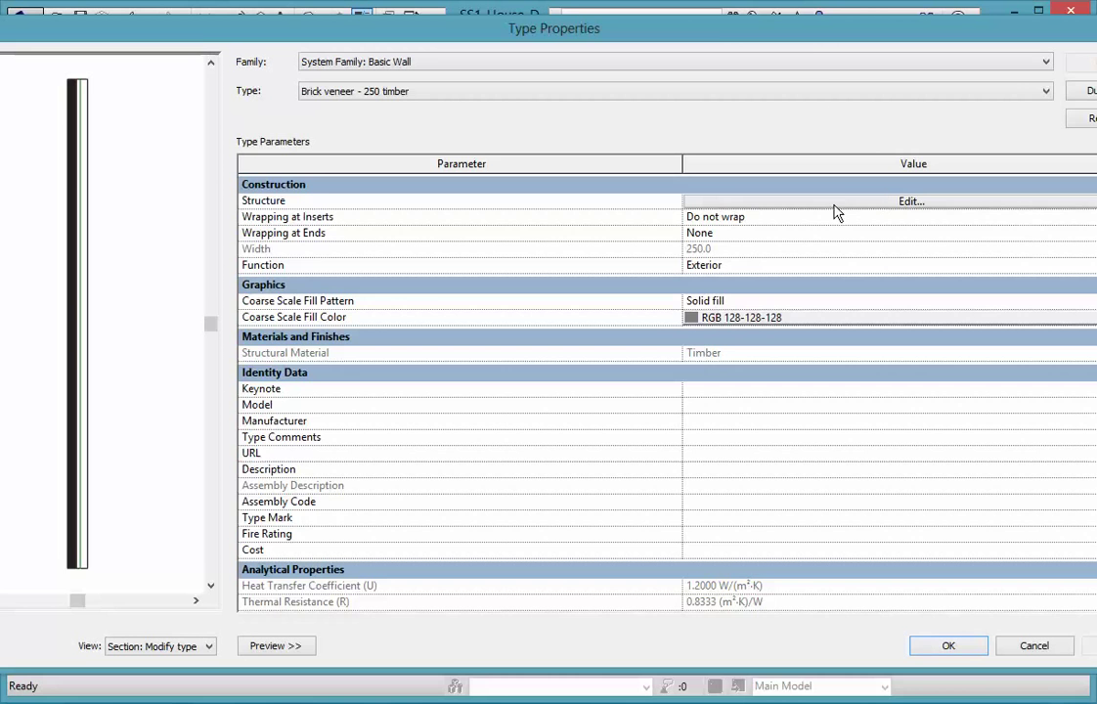
{"action": "left_click_drag", "start_coordinate": [815, 39], "coordinate": [754, 43]}
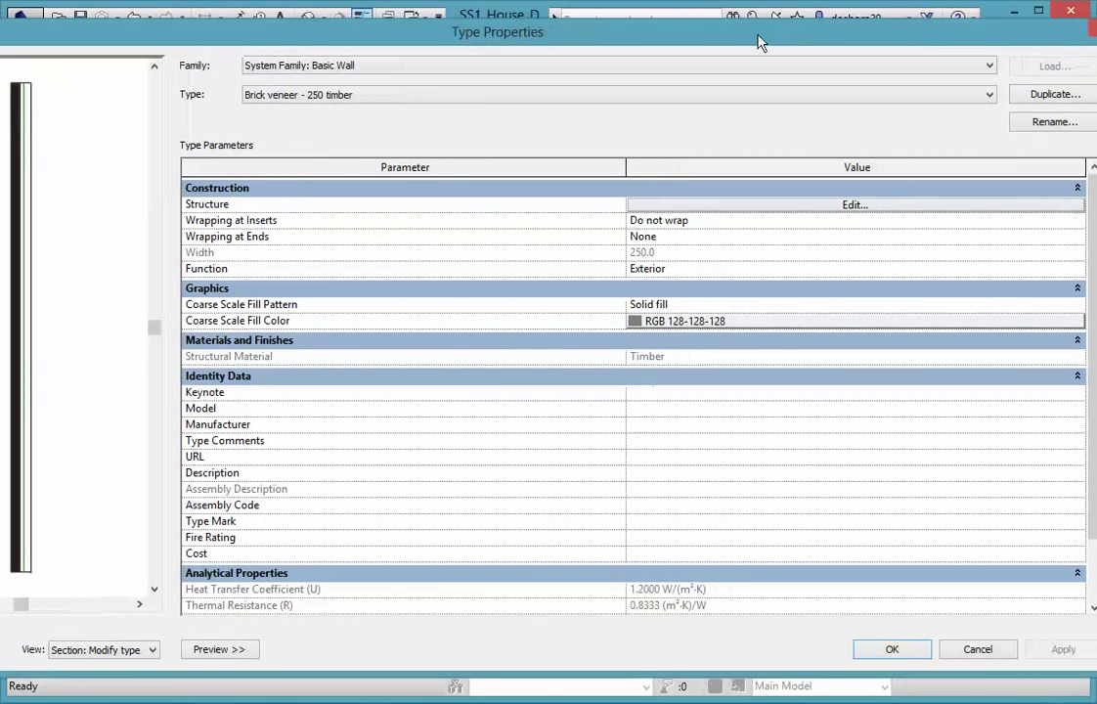
{"action": "left_click", "coordinate": [796, 207]}
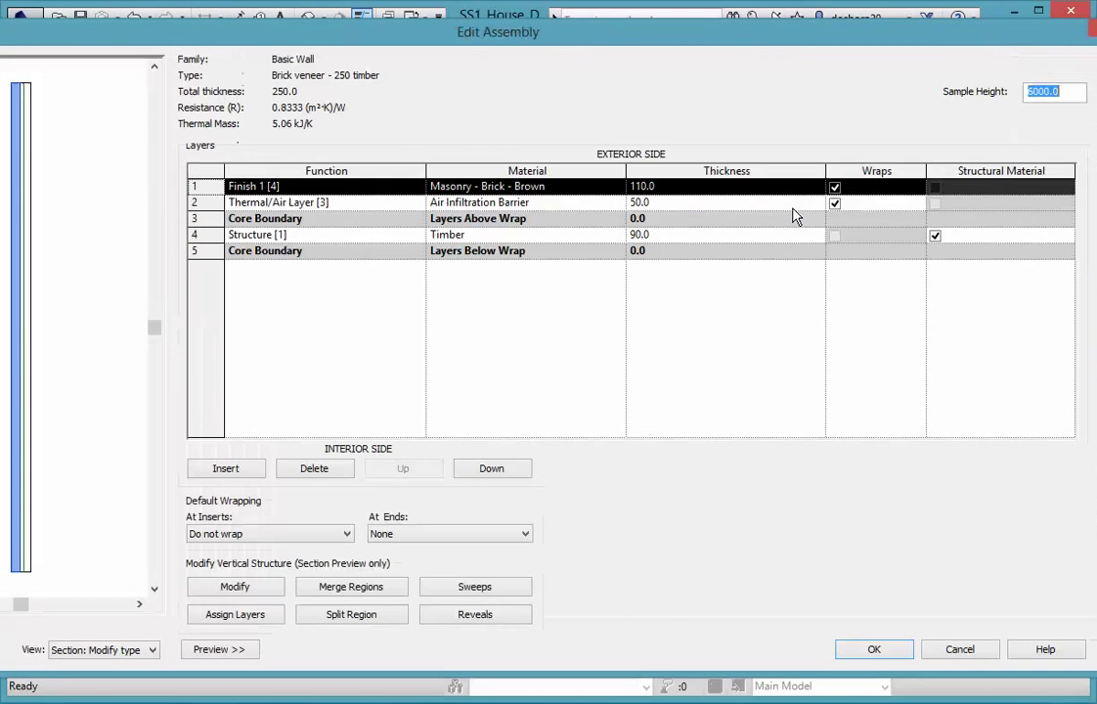
{"action": "left_click", "coordinate": [661, 187]}
{"action": "left_click", "coordinate": [663, 187]}
{"action": "left_click_drag", "start_coordinate": [663, 186], "coordinate": [643, 186]}
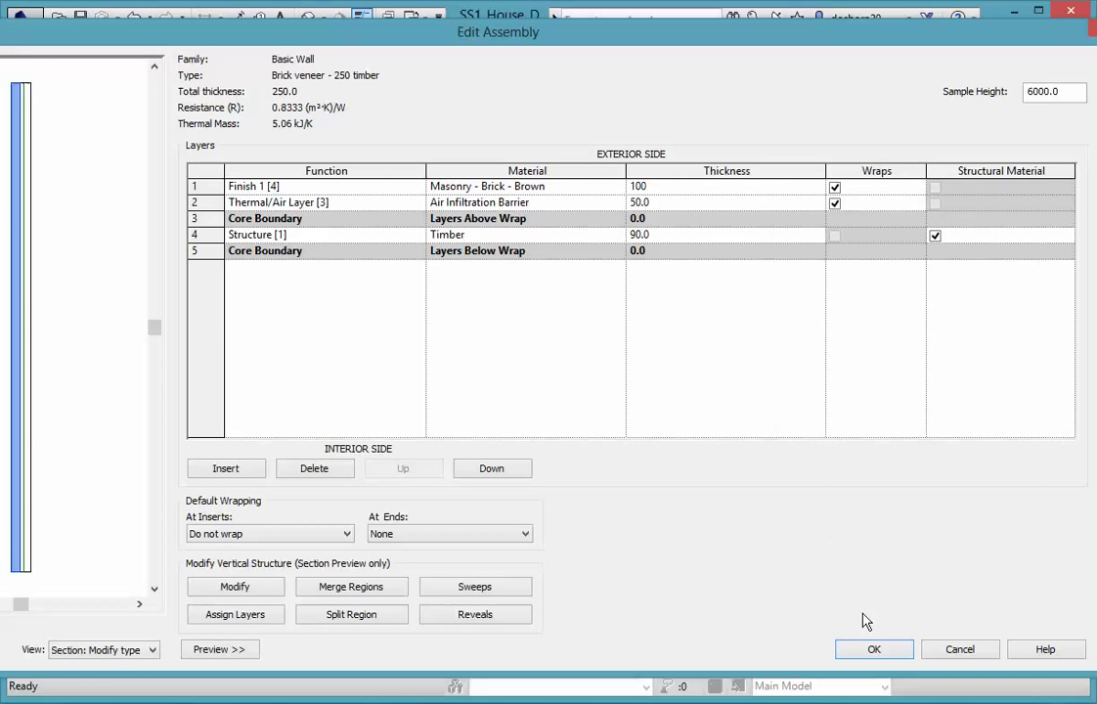
{"action": "left_click", "coordinate": [896, 650]}
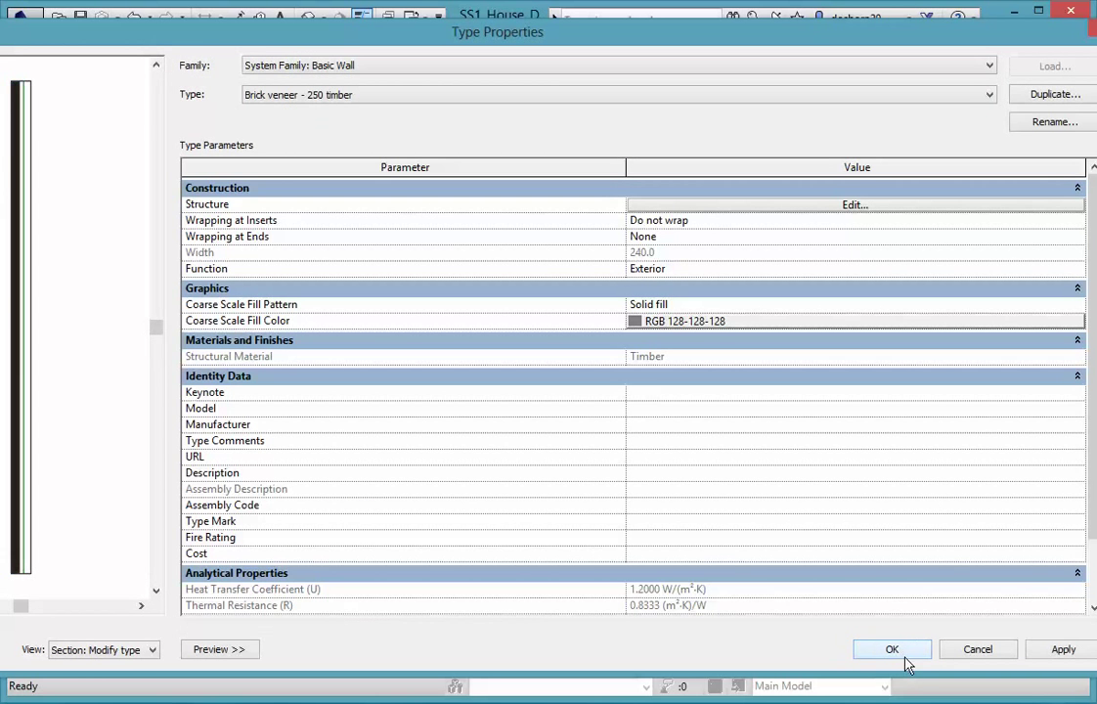
{"action": "left_click", "coordinate": [895, 650]}
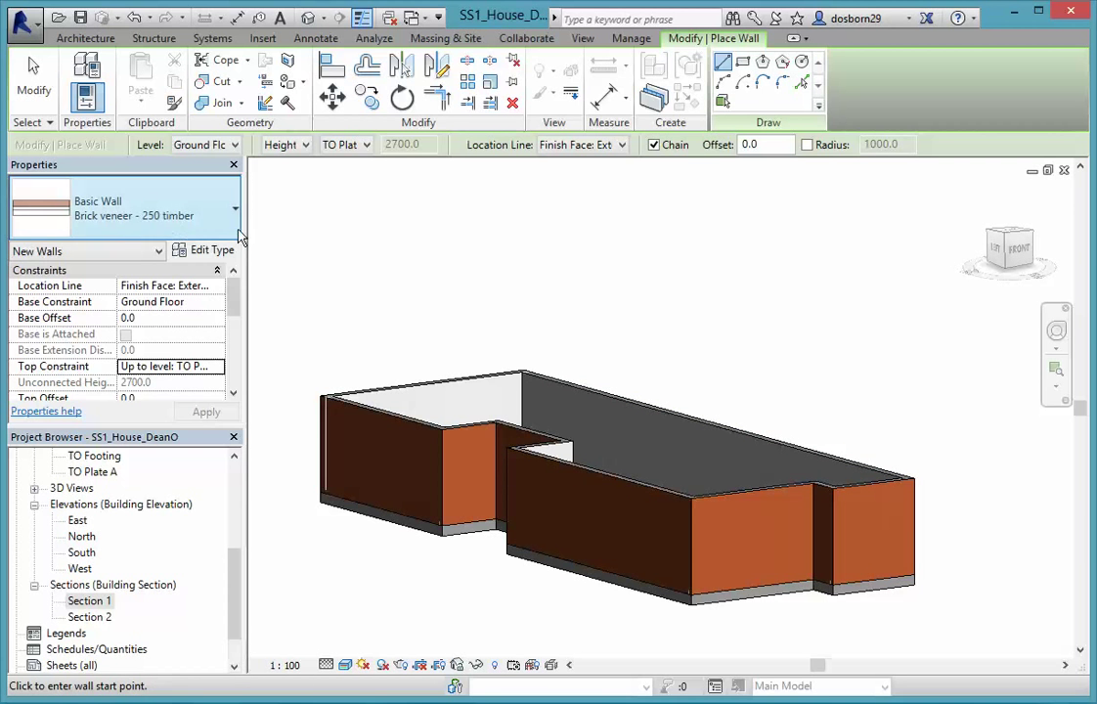
{"action": "key", "text": "Escape"}
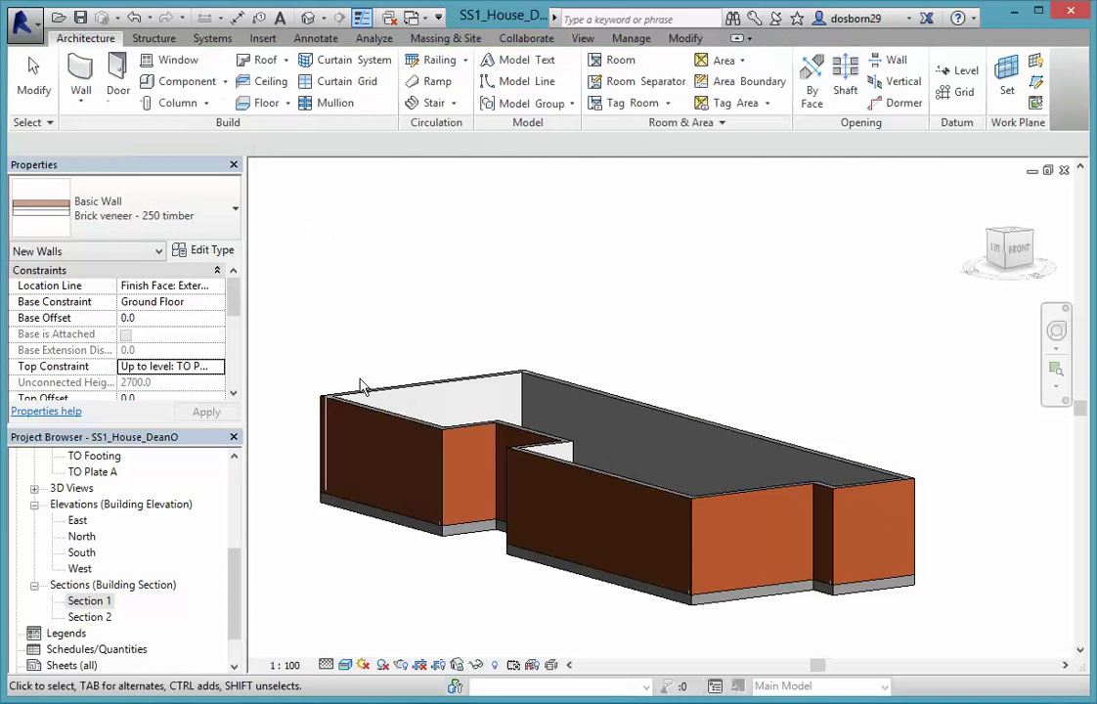
Try the Brick veneer - 250 timber type on the front-most west side wall and examine its base at the slab edge rebate.
{"action": "left_click", "coordinate": [657, 501]}
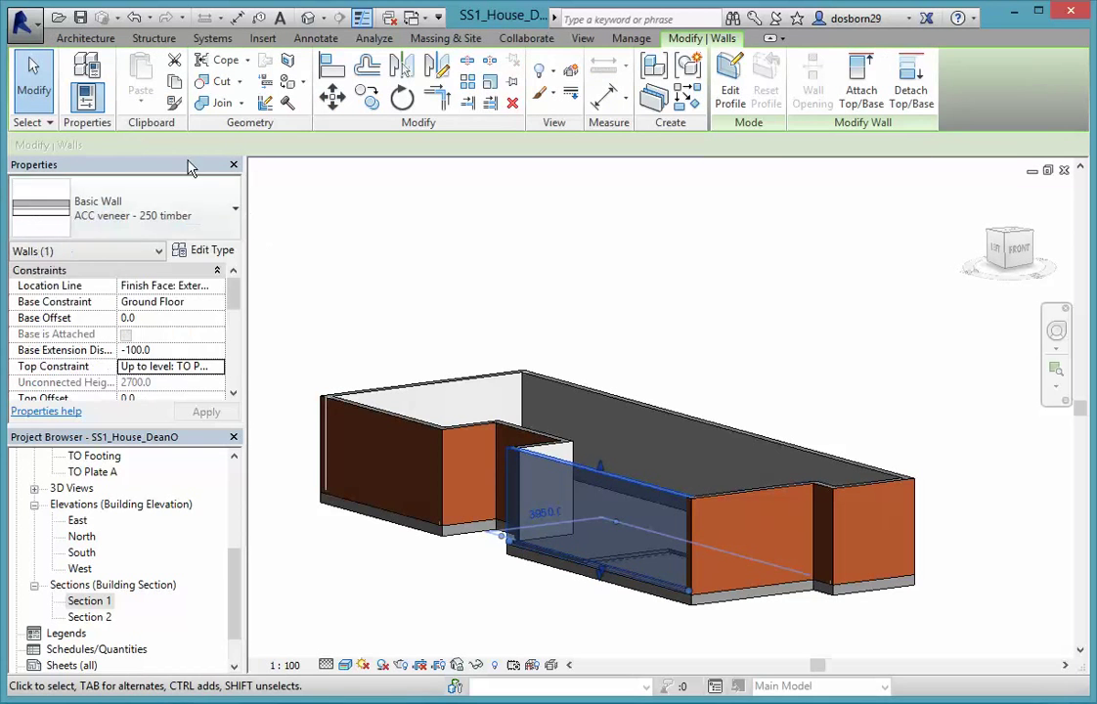
{"action": "left_click", "coordinate": [166, 221]}
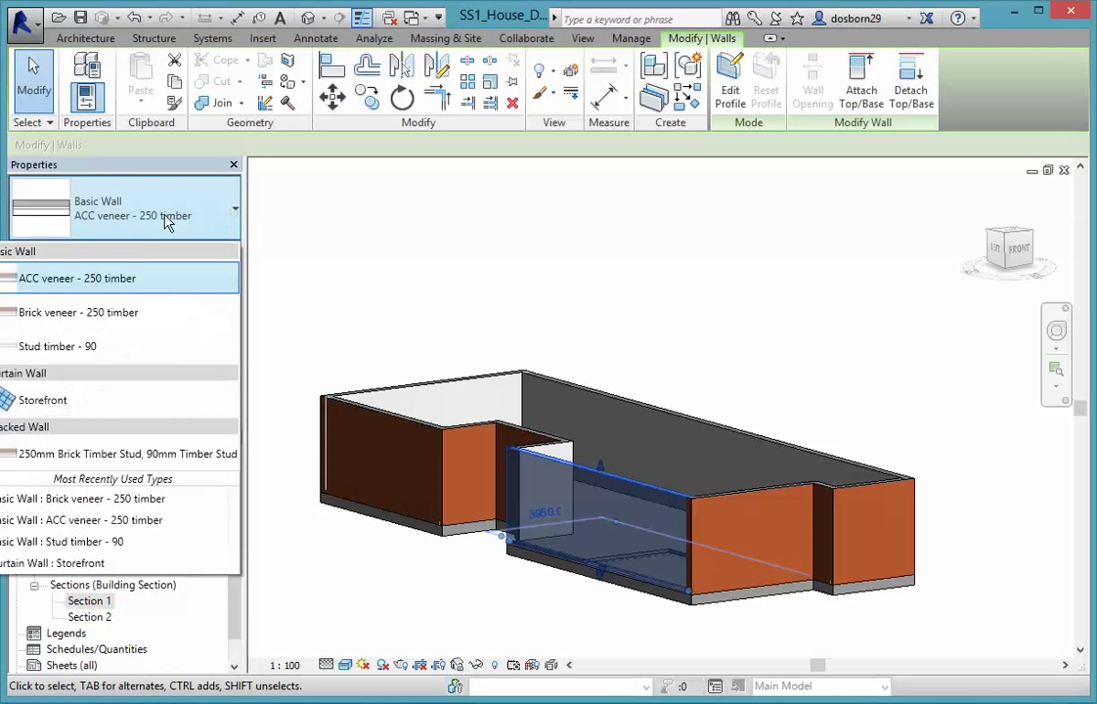
{"action": "left_click", "coordinate": [86, 313]}
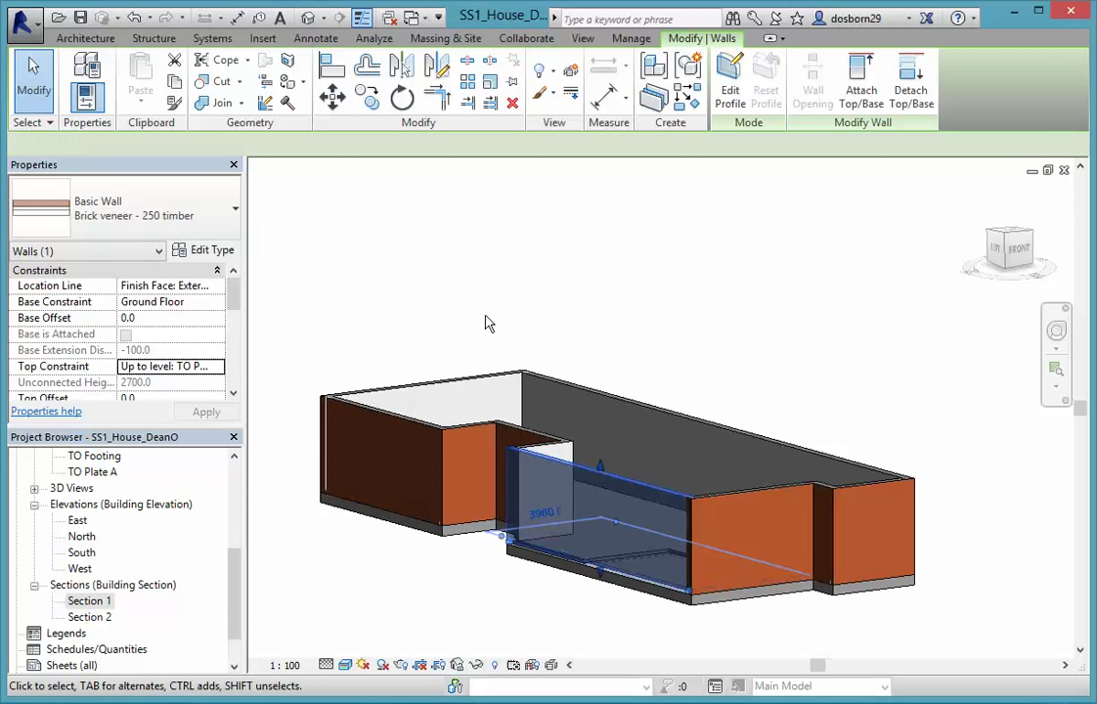
{"action": "left_click", "coordinate": [401, 311]}
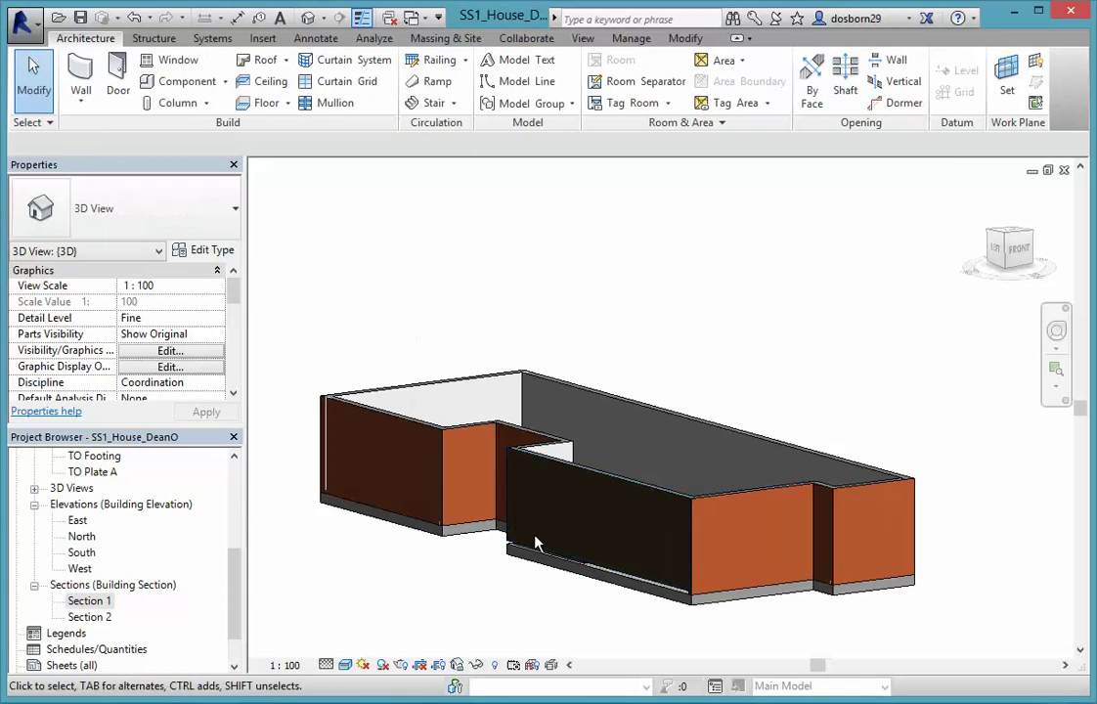
{"action": "scroll", "coordinate": [548, 536], "scroll_direction": "up", "scroll_amount": 5}
{"action": "scroll", "coordinate": [650, 570], "scroll_direction": "down", "scroll_amount": 1}
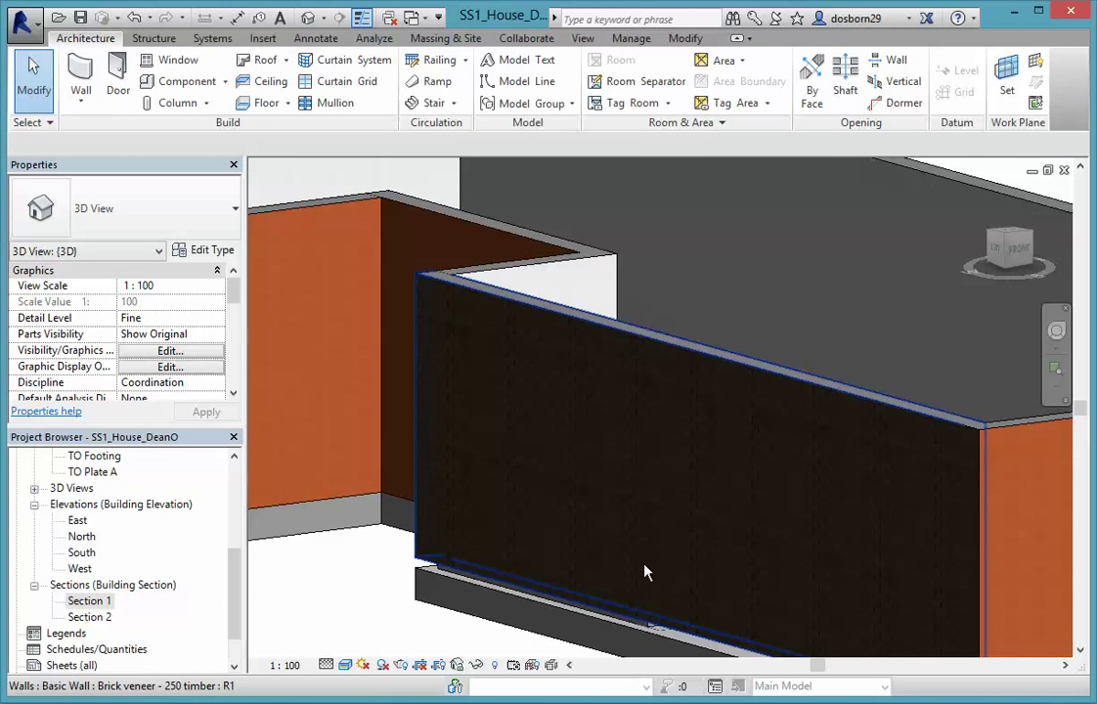
{"action": "scroll", "coordinate": [645, 558], "scroll_direction": "down", "scroll_amount": 2}
{"action": "middle_click_drag", "start_coordinate": [658, 554], "coordinate": [710, 478]}
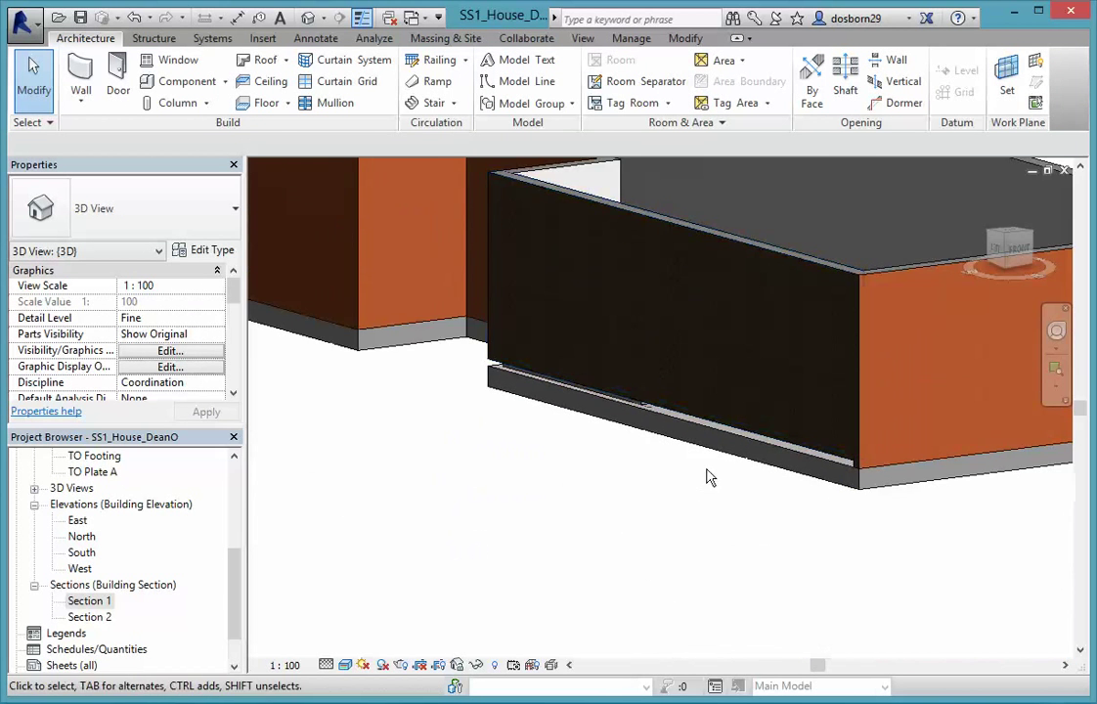
{"action": "scroll", "coordinate": [685, 421], "scroll_direction": "up", "scroll_amount": 3}
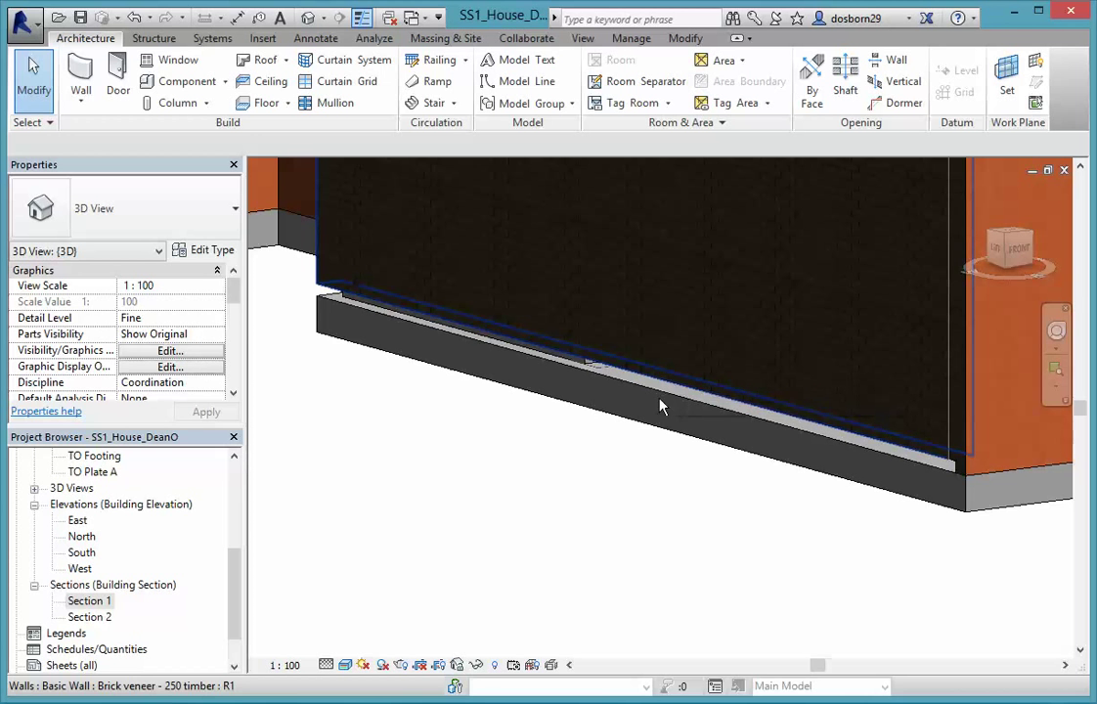
{"action": "scroll", "coordinate": [710, 383], "scroll_direction": "down", "scroll_amount": 2}
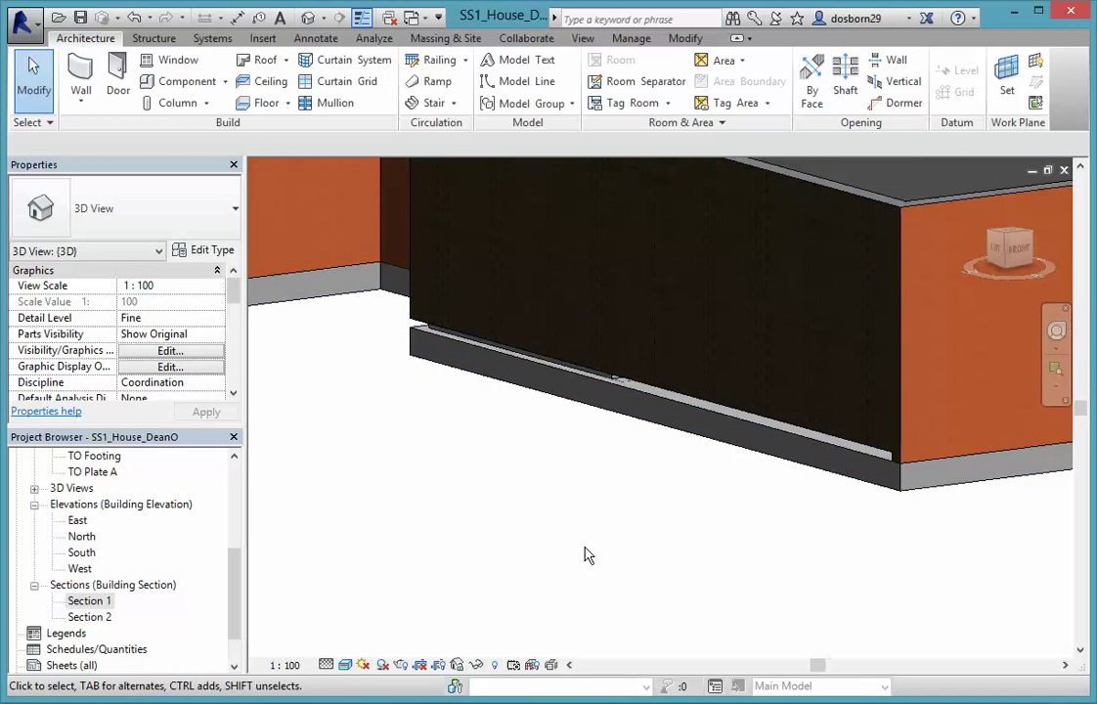
Undo the type change of the front-most west side wall and save the project.
{"action": "scroll", "coordinate": [585, 553], "scroll_direction": "down", "scroll_amount": 6}
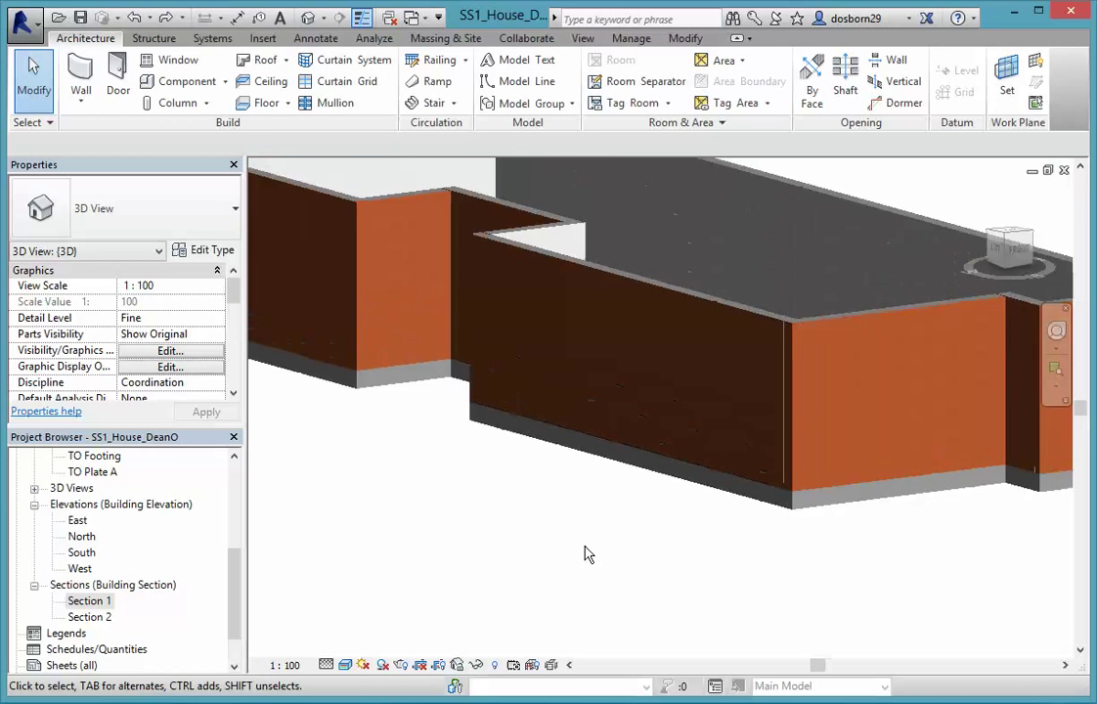
{"action": "scroll", "coordinate": [581, 557], "scroll_direction": "down", "scroll_amount": 1}
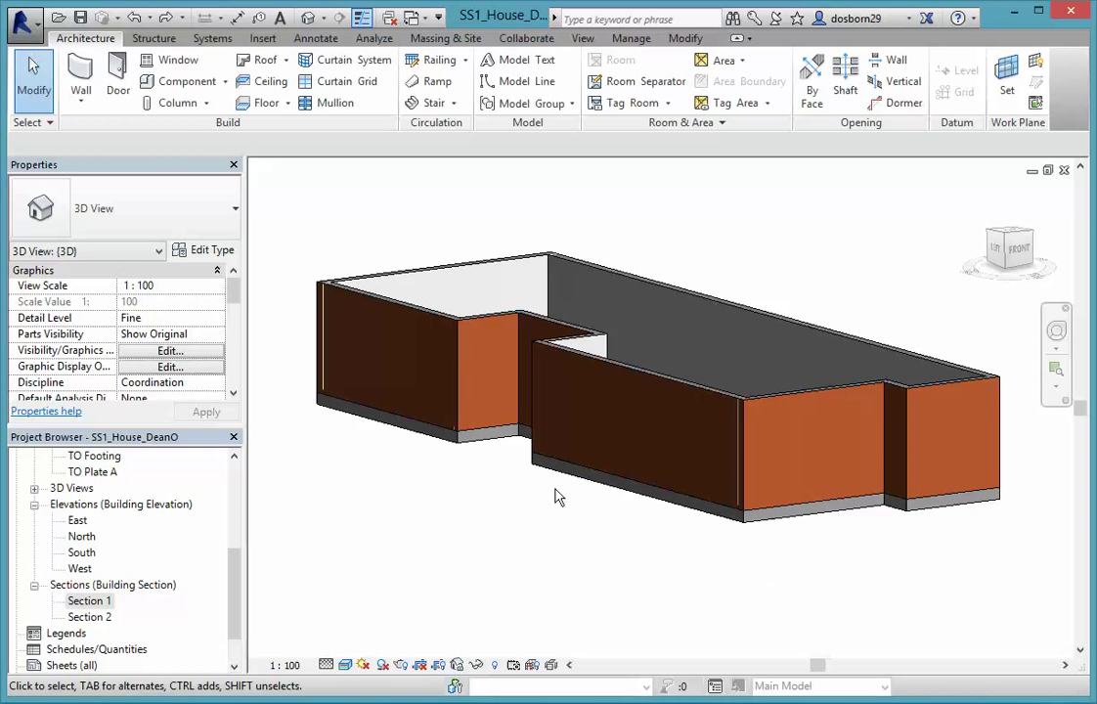
{"action": "left_click", "coordinate": [81, 19]}
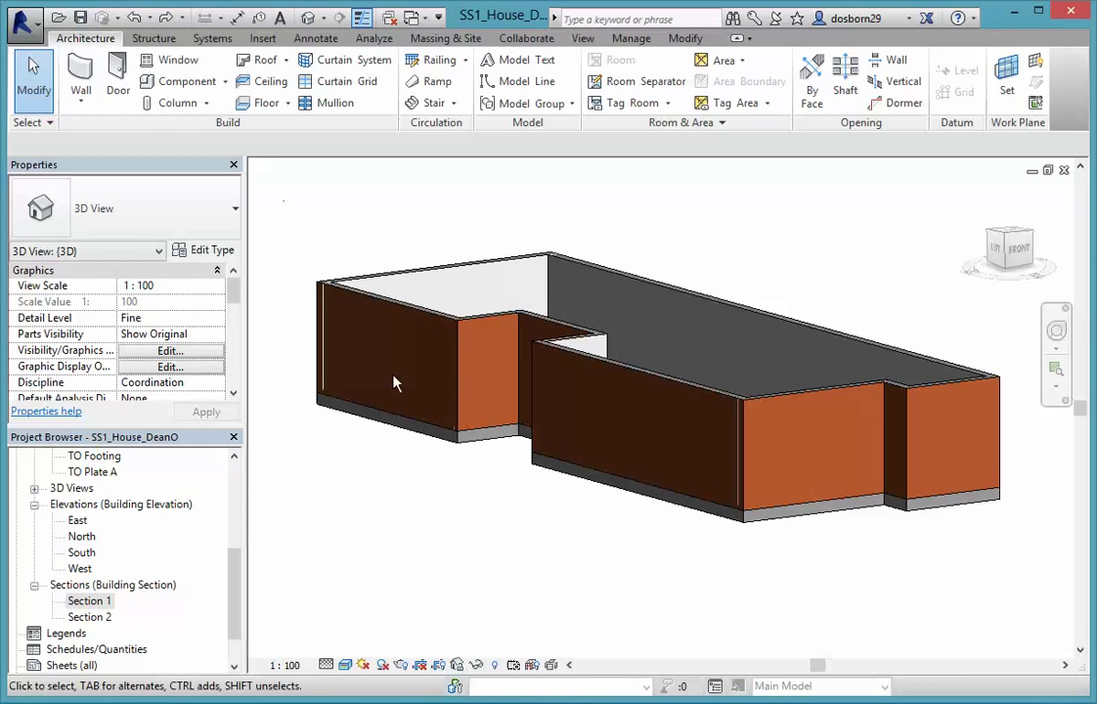